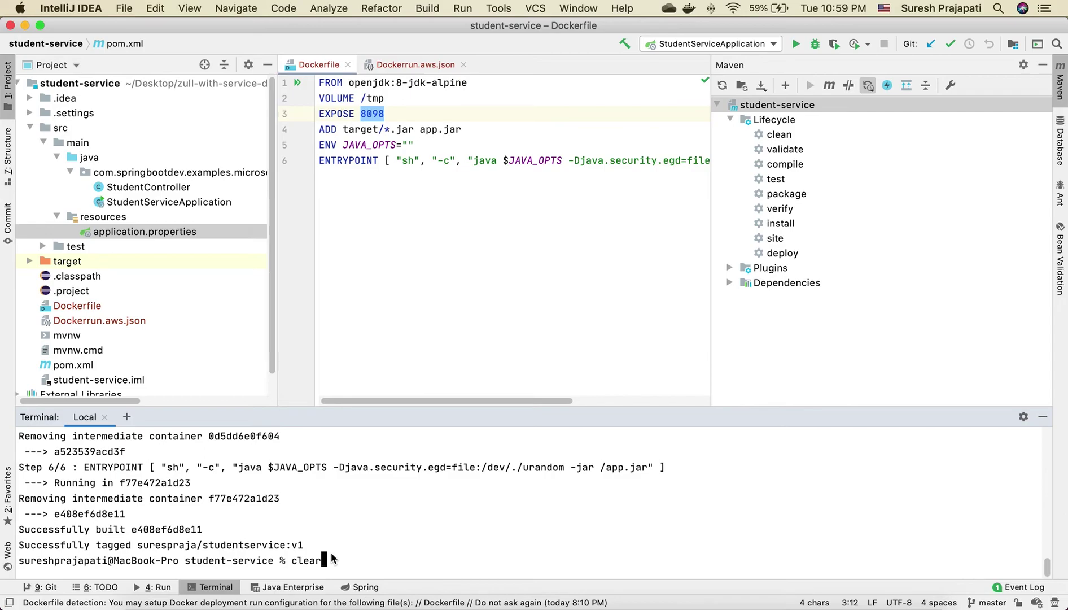
Clear the pending terminal command and run "docker login" to sign in to Docker.
{"action": "key", "text": "BackSpace"}
{"action": "key", "text": "BackSpace"}
{"action": "key", "text": "BackSpace"}
{"action": "type", "text": "docker login"}
{"action": "key", "text": "Return"}
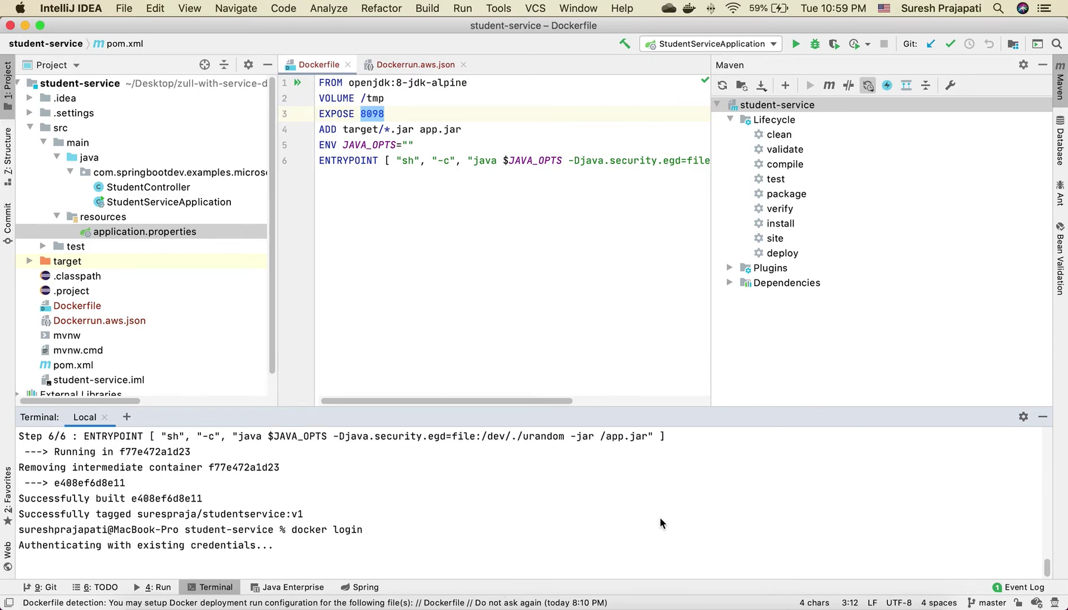
Recall the earlier docker push command for the studentservice:v1 image and run it to upload the image to Docker Hub.
{"action": "key", "text": "Up"}
{"action": "key", "text": "Up"}
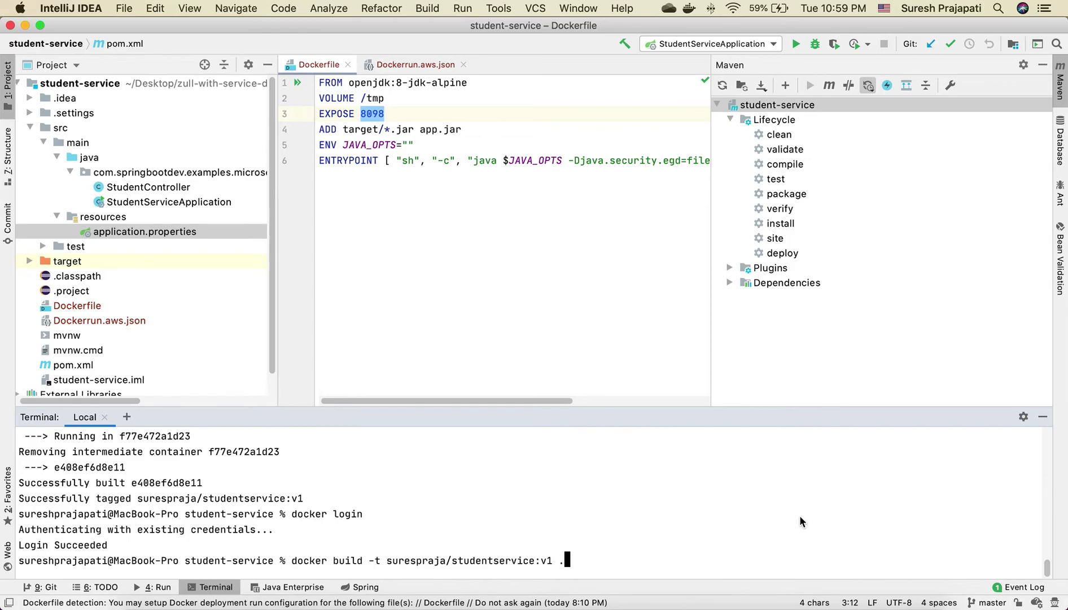
{"action": "key", "text": "Up"}
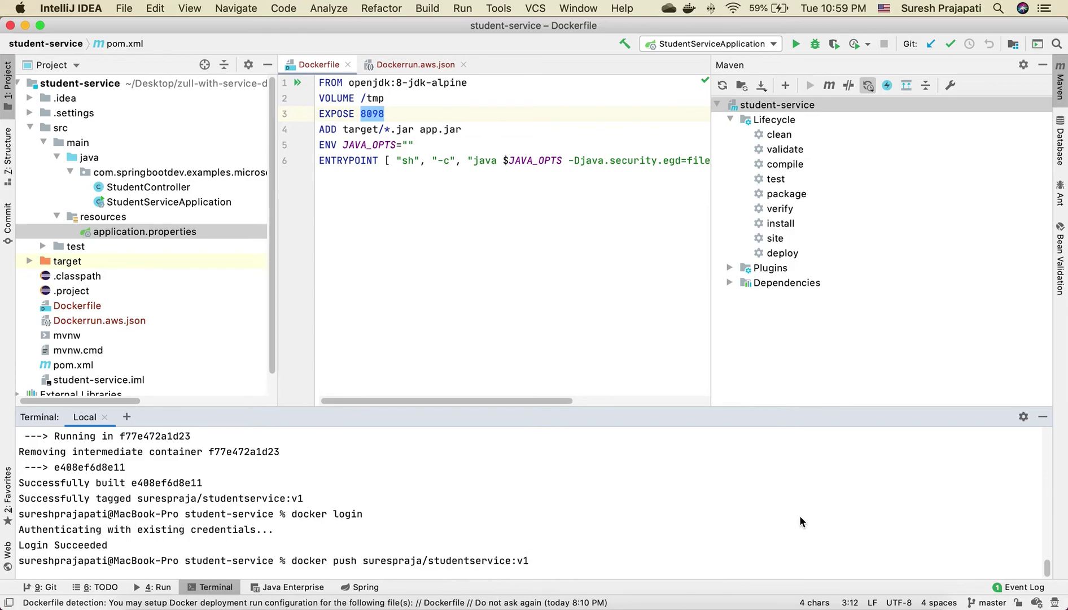
{"action": "key", "text": "Return"}
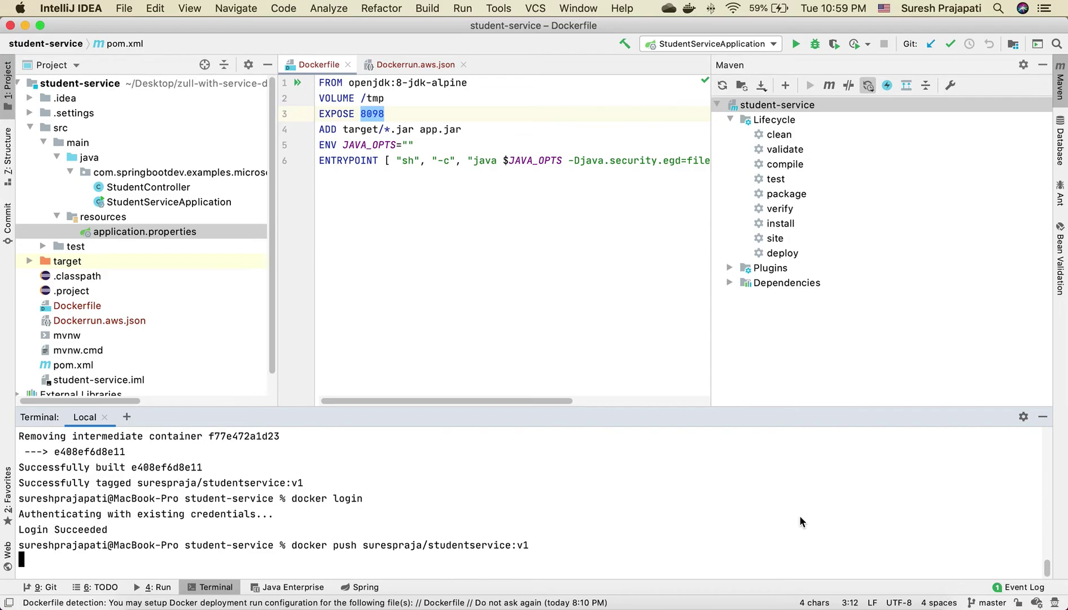
Refresh the Docker Hub repository list in Chrome and check the push output back in IntelliJ IDEA's terminal.
{"action": "left_click", "coordinate": [584, 604]}
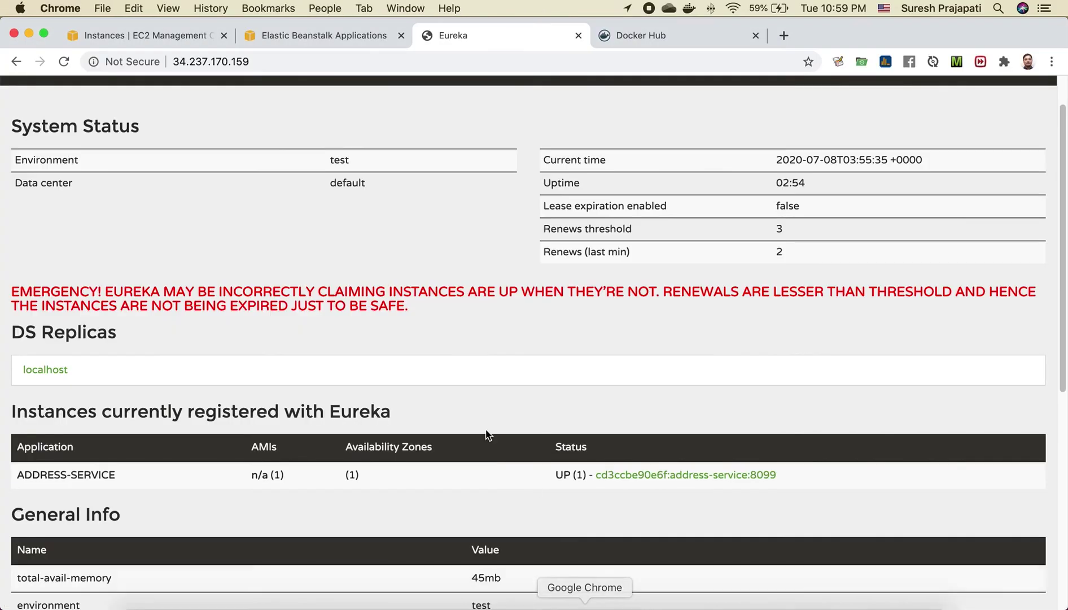
{"action": "left_click", "coordinate": [650, 38]}
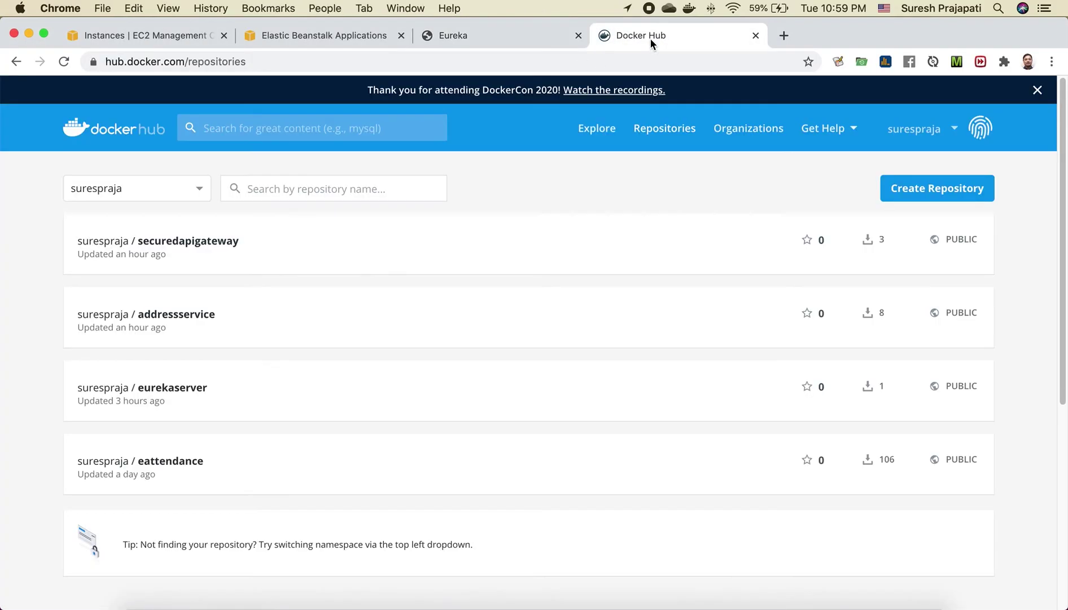
{"action": "left_click", "coordinate": [64, 61]}
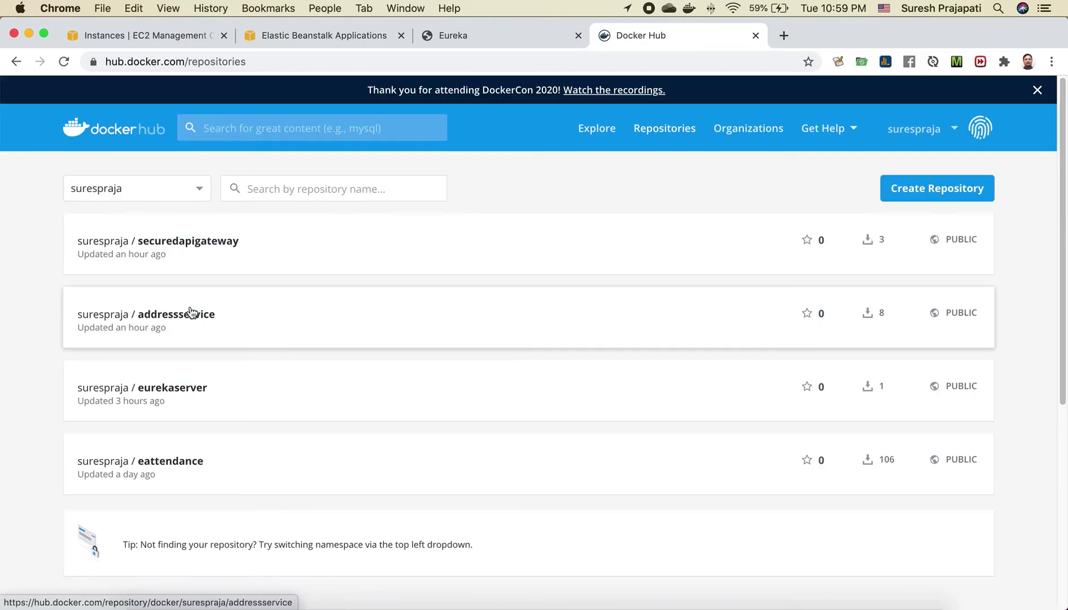
{"action": "left_click", "coordinate": [64, 61]}
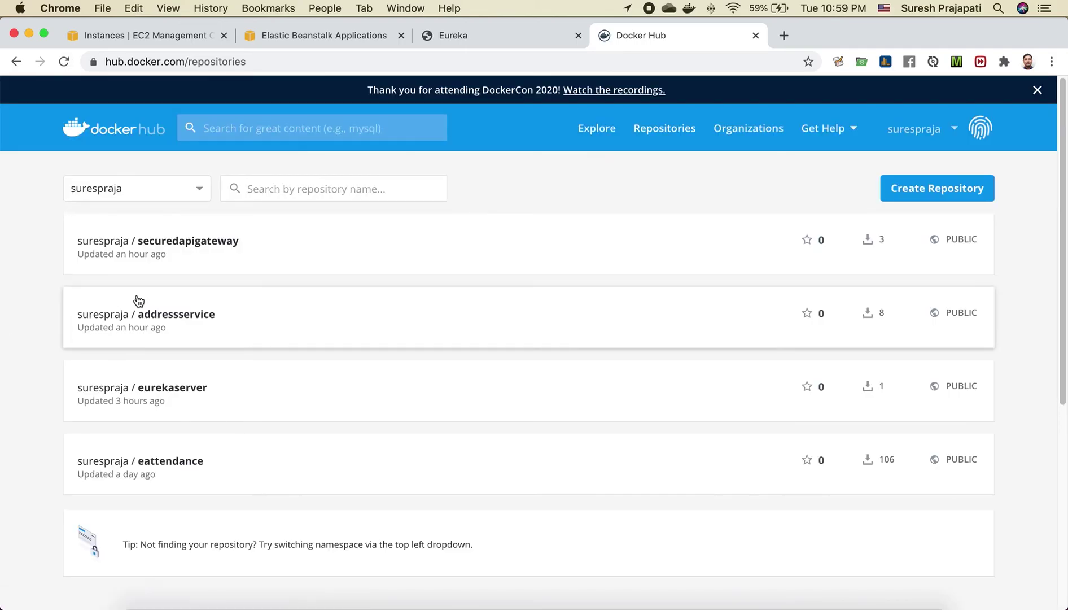
{"action": "left_click", "coordinate": [750, 604]}
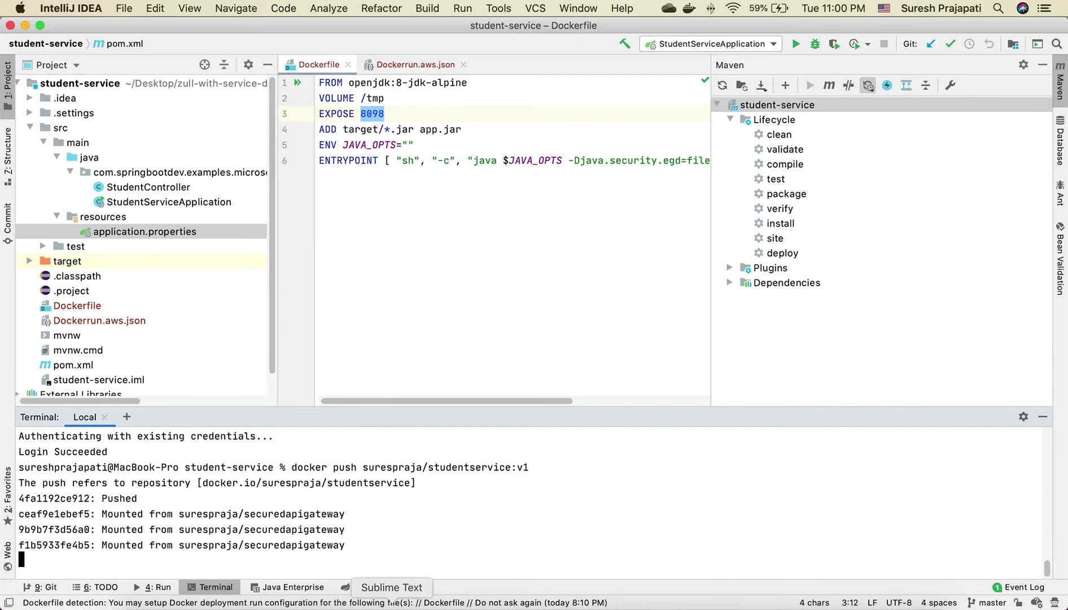
{"action": "double_click", "coordinate": [116, 498]}
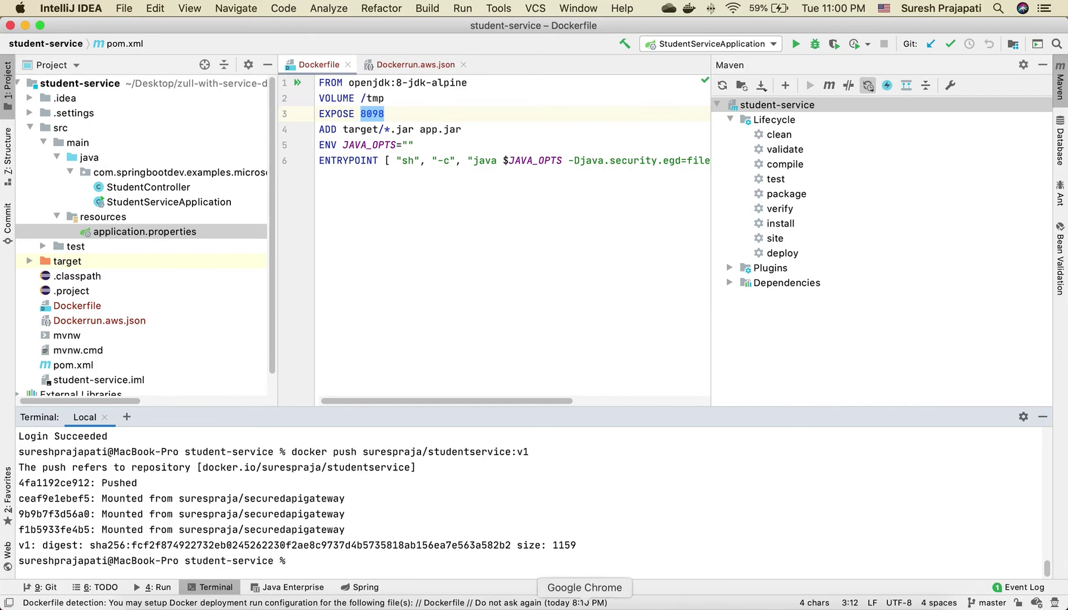
Switch to Chrome, refresh the Docker Hub repositories and examine the tags and last update time of the studentservice repository.
{"action": "left_click", "coordinate": [585, 601]}
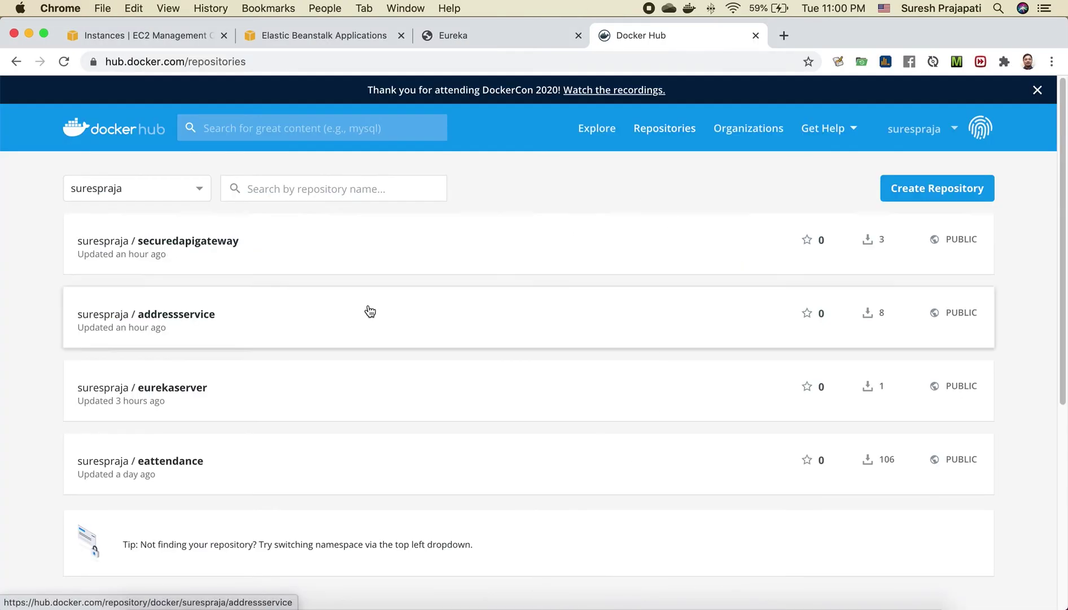
{"action": "left_click", "coordinate": [64, 62]}
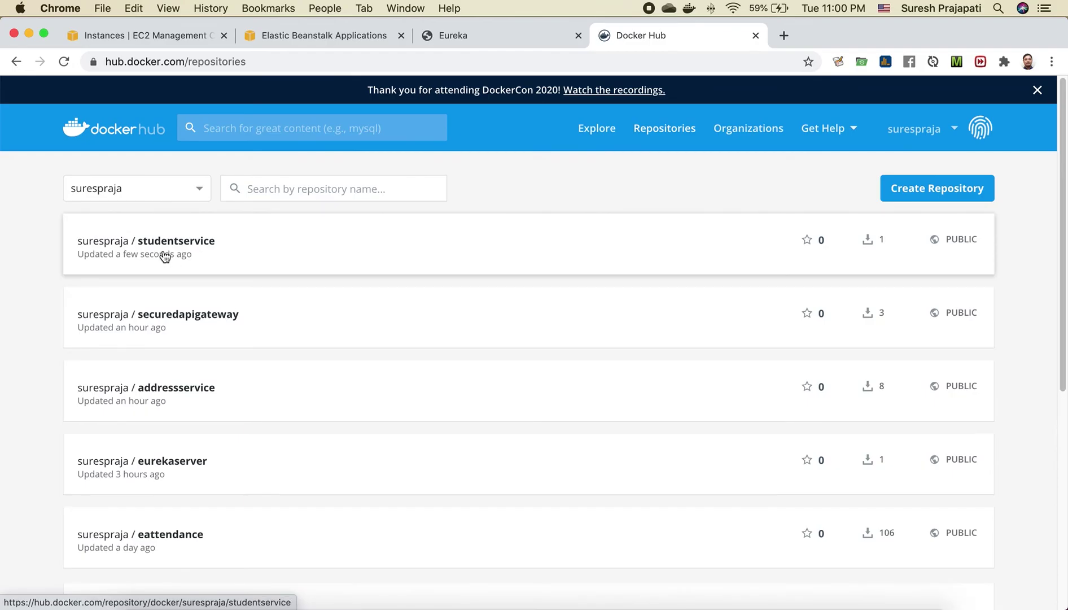
{"action": "left_click", "coordinate": [164, 255]}
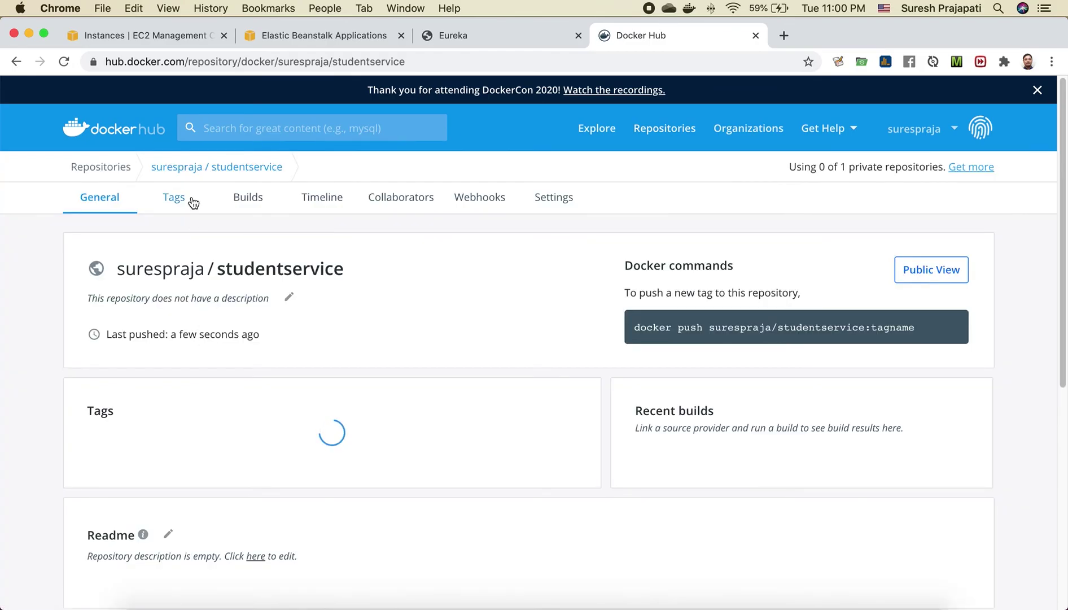
{"action": "left_click", "coordinate": [189, 200]}
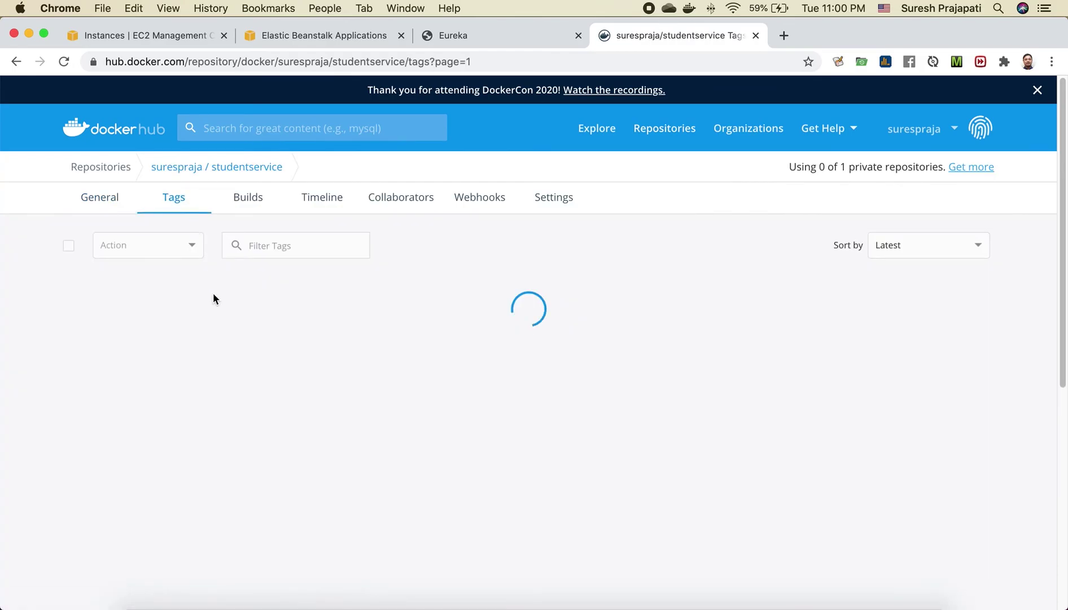
{"action": "left_click_drag", "start_coordinate": [113, 328], "coordinate": [239, 326]}
{"action": "double_click", "coordinate": [184, 328]}
{"action": "double_click", "coordinate": [210, 332]}
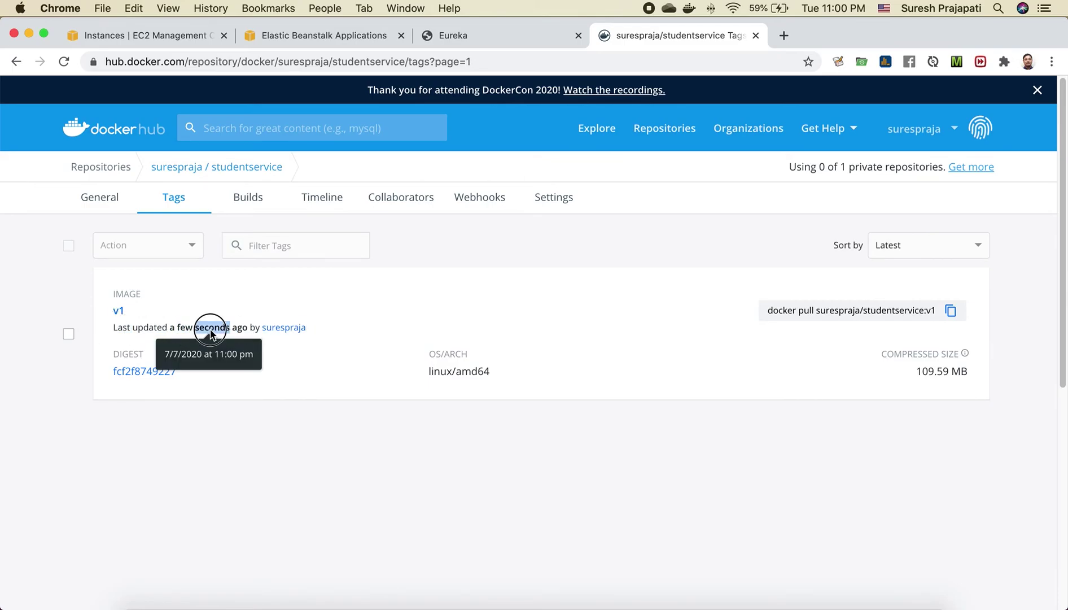
{"action": "left_click", "coordinate": [249, 433]}
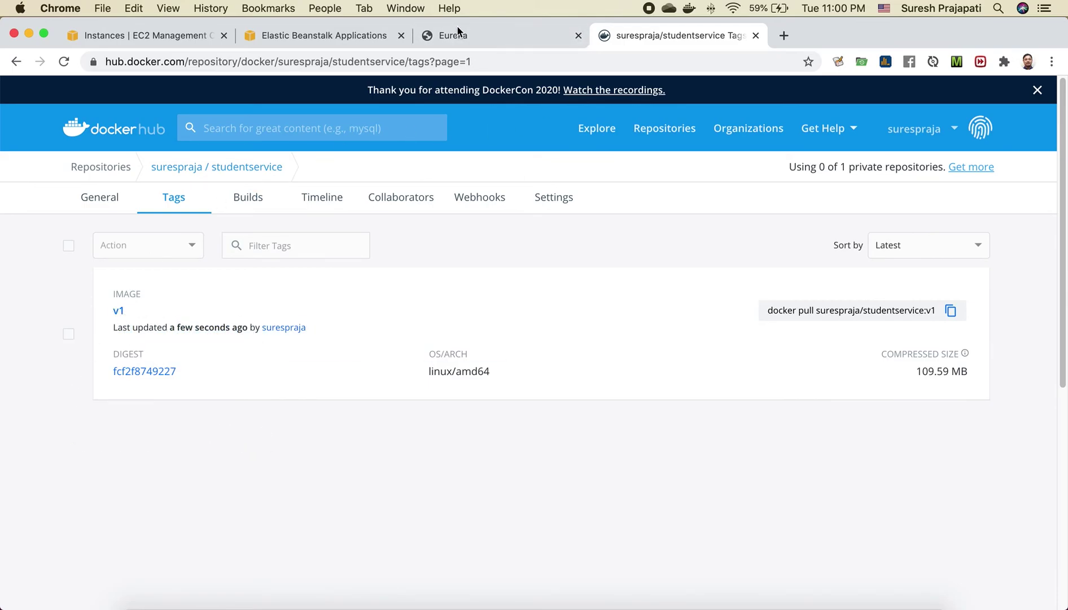
Bring up the Elastic Beanstalk applications page, and add the line "LETS CREATE AN APPLIACTION IN AWS" to the Sublime Text notes.
{"action": "left_click", "coordinate": [157, 36]}
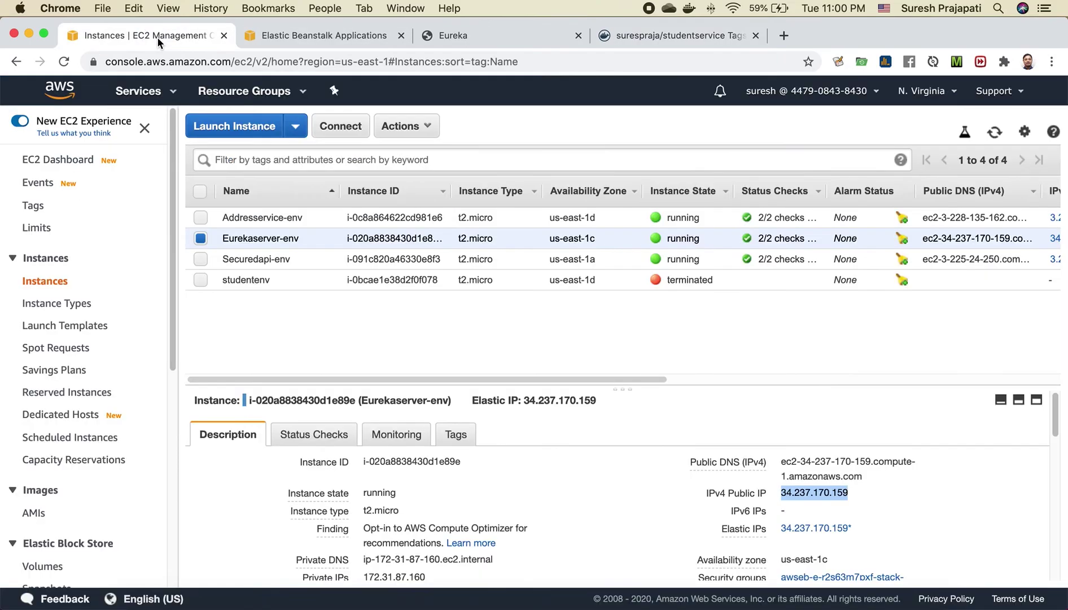
{"action": "left_click", "coordinate": [277, 36]}
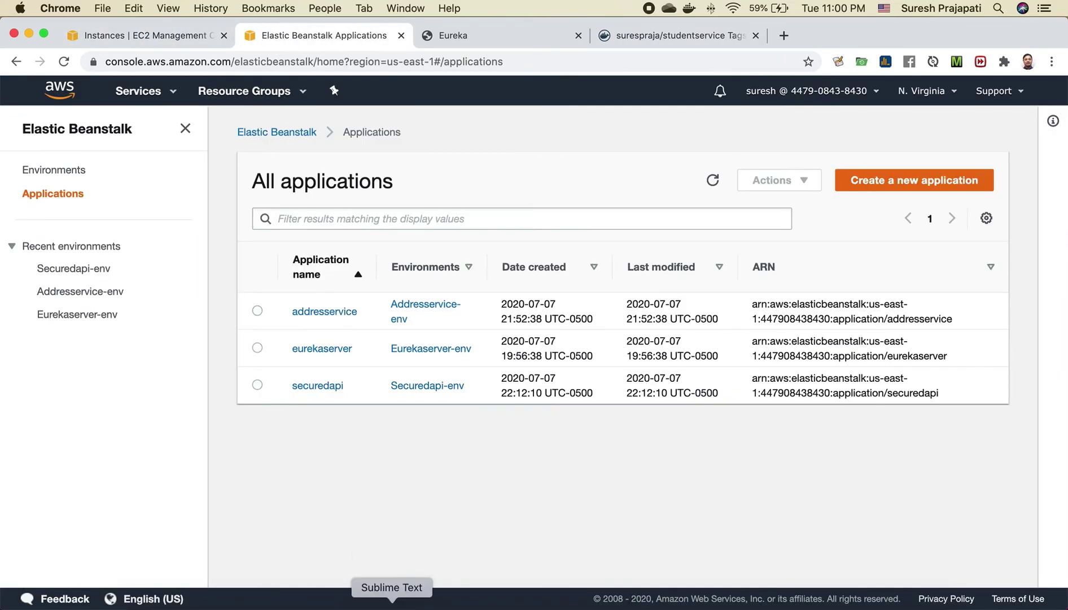
{"action": "left_click", "coordinate": [392, 605]}
{"action": "type", "text": "LE"}
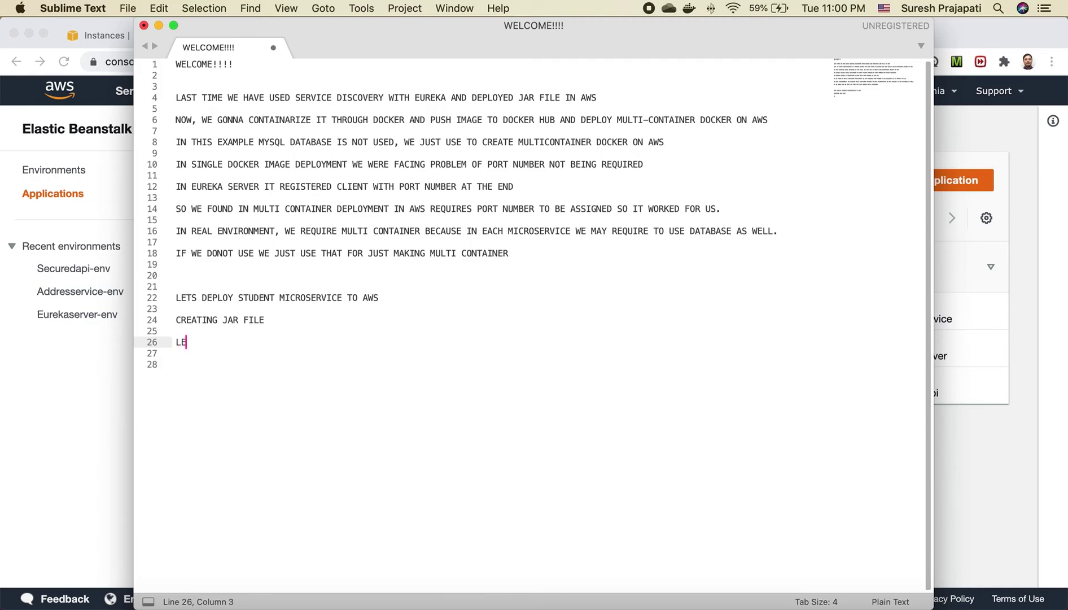
{"action": "type", "text": "TS CREATE AN APPLIACTIO"}
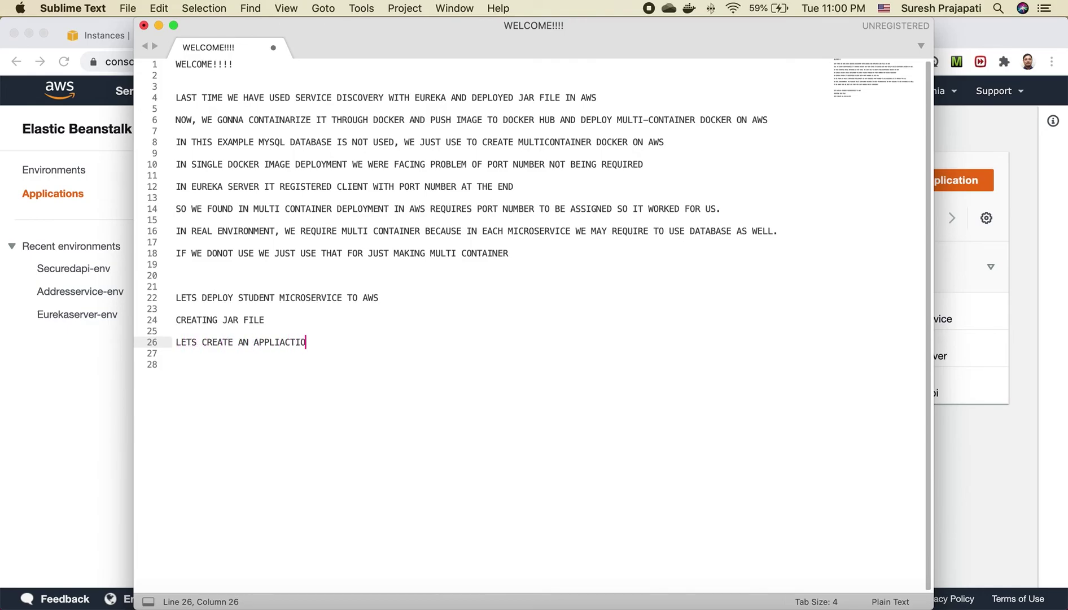
{"action": "type", "text": "N IN AWS"}
Switch back to Chrome and create a new Elastic Beanstalk application named student-service.
{"action": "left_click", "coordinate": [71, 495]}
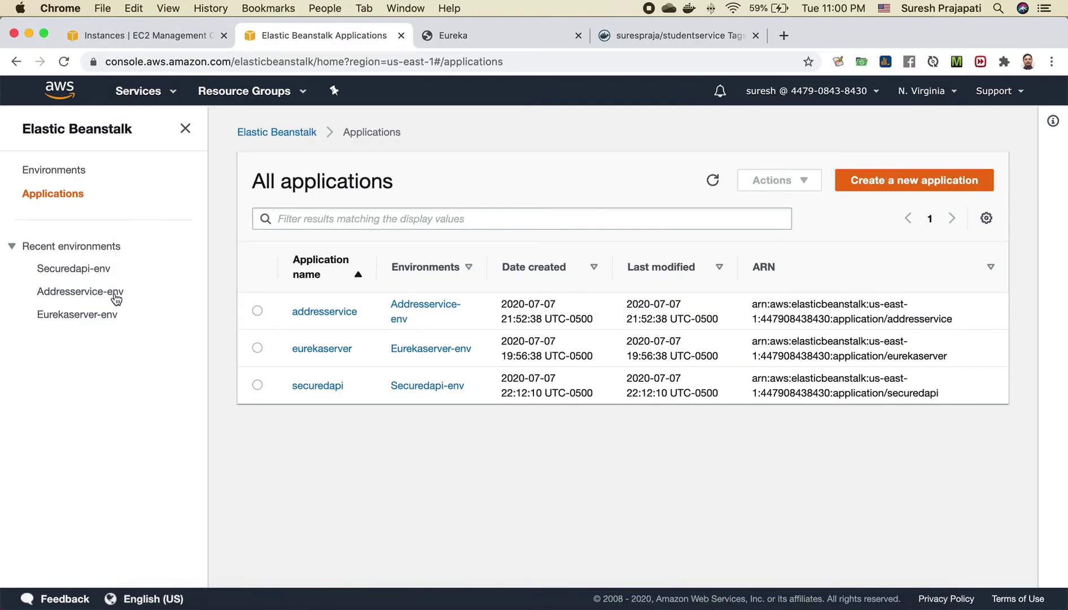
{"action": "left_click", "coordinate": [884, 181]}
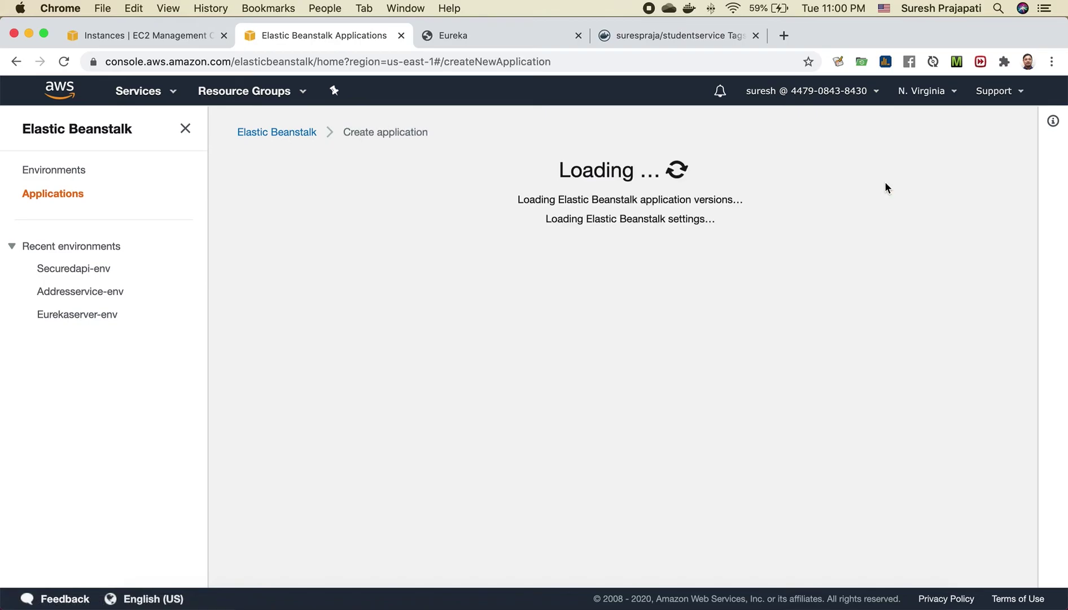
{"action": "left_click", "coordinate": [346, 289]}
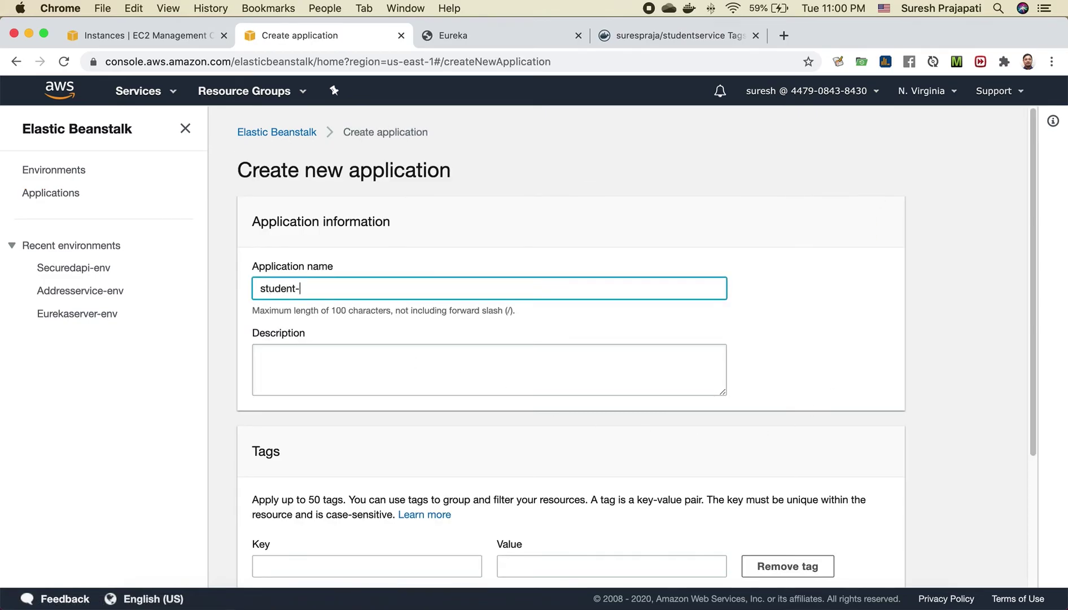
{"action": "scroll", "coordinate": [358, 377], "scroll_direction": "down", "scroll_amount": 4}
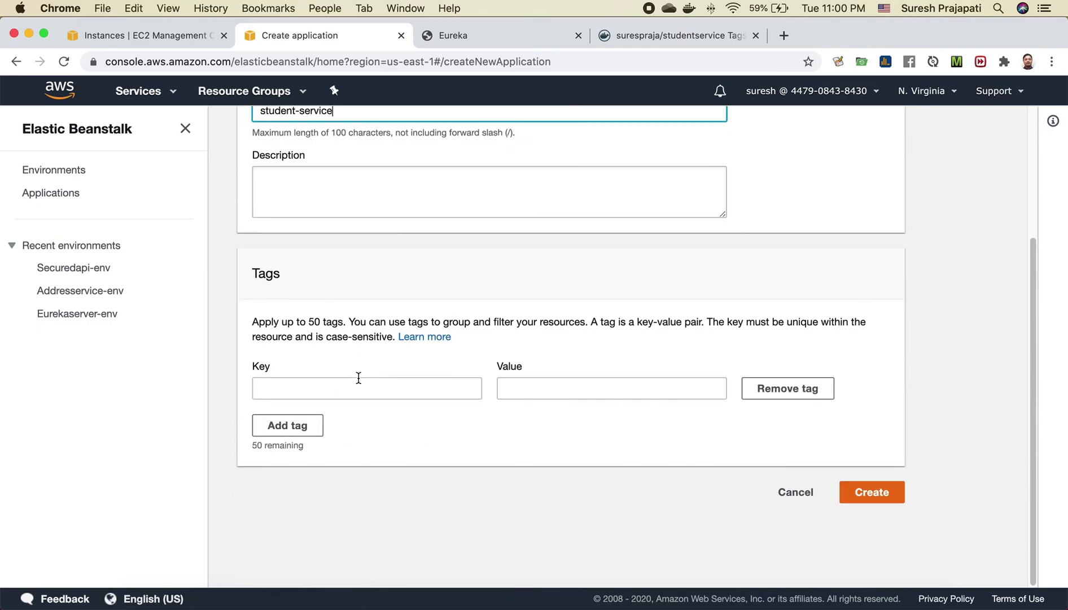
{"action": "left_click", "coordinate": [869, 492]}
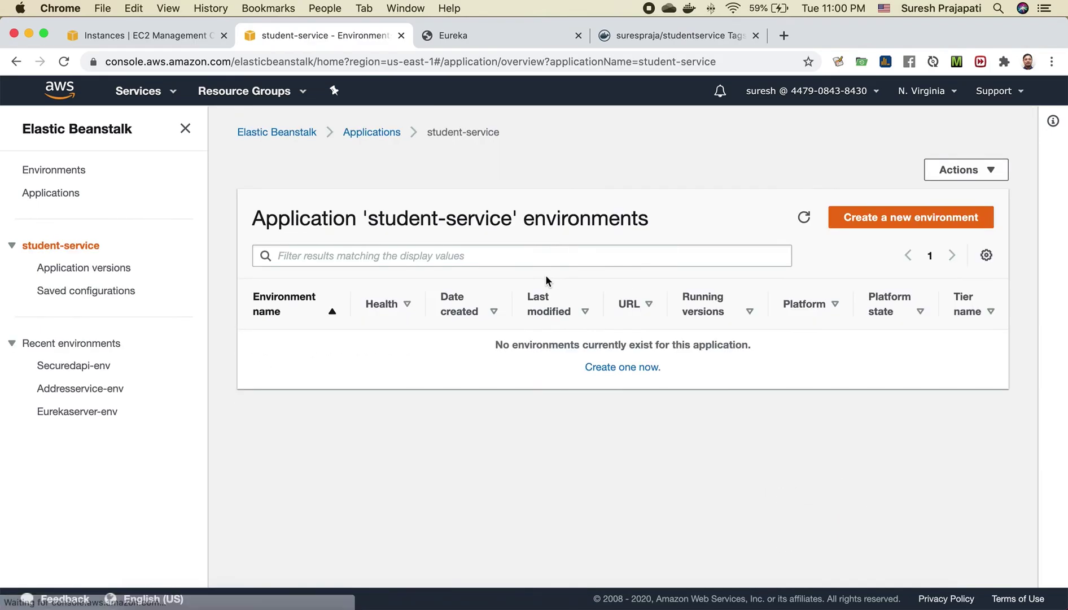
Start a new web server environment for student-service, keeping the suggested environment name StudentService-env.
{"action": "left_click", "coordinate": [905, 217]}
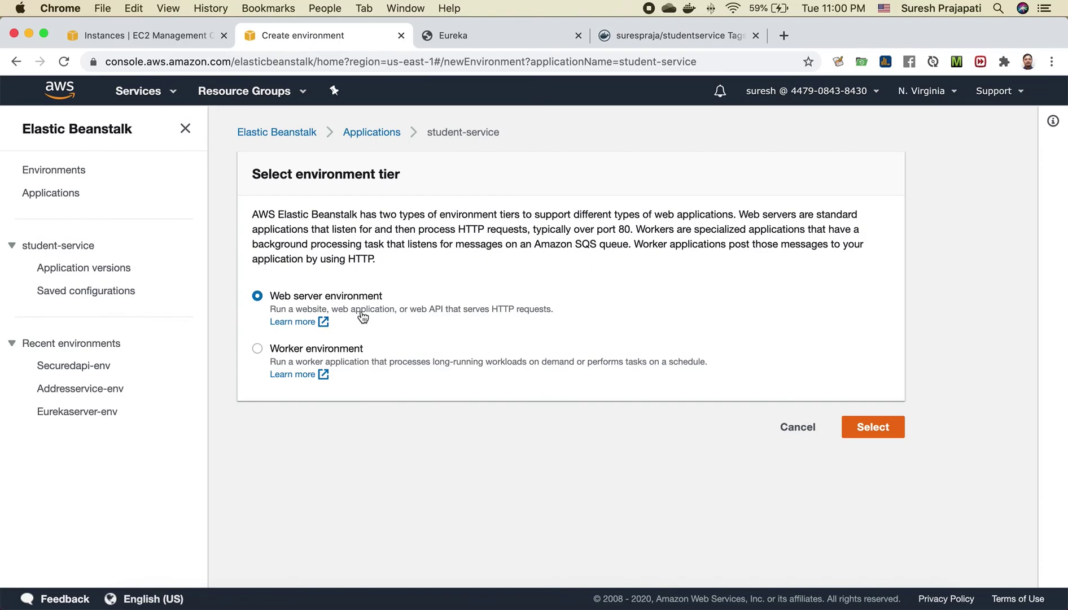
{"action": "left_click", "coordinate": [873, 427]}
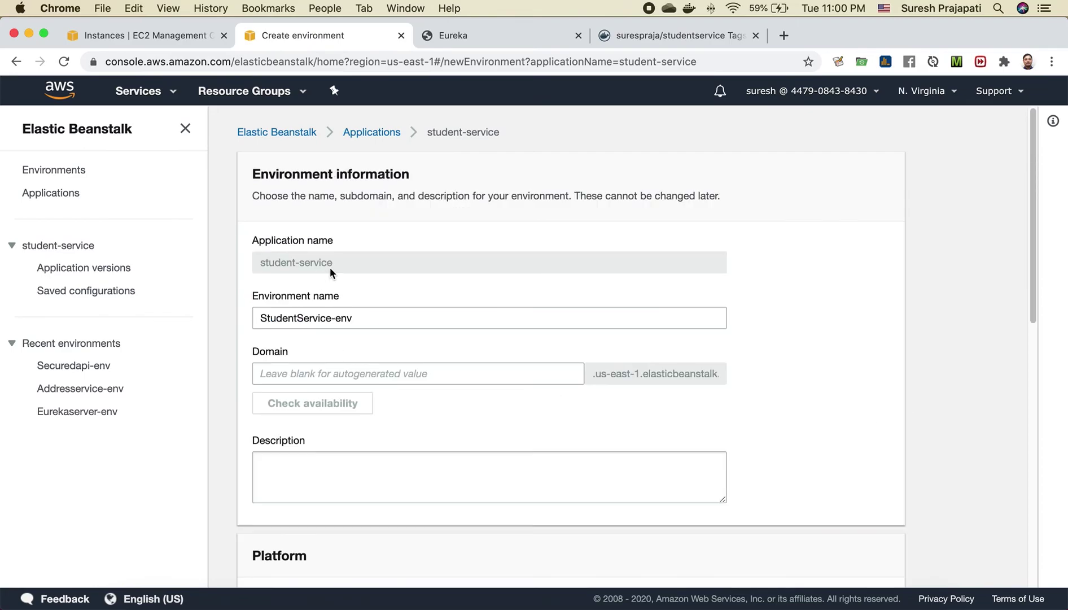
{"action": "left_click", "coordinate": [362, 318]}
Set the environment's platform to Docker with the branch "Multi-container Docker running on 64bit Amazon Linux".
{"action": "scroll", "coordinate": [361, 317], "scroll_direction": "down", "scroll_amount": 5}
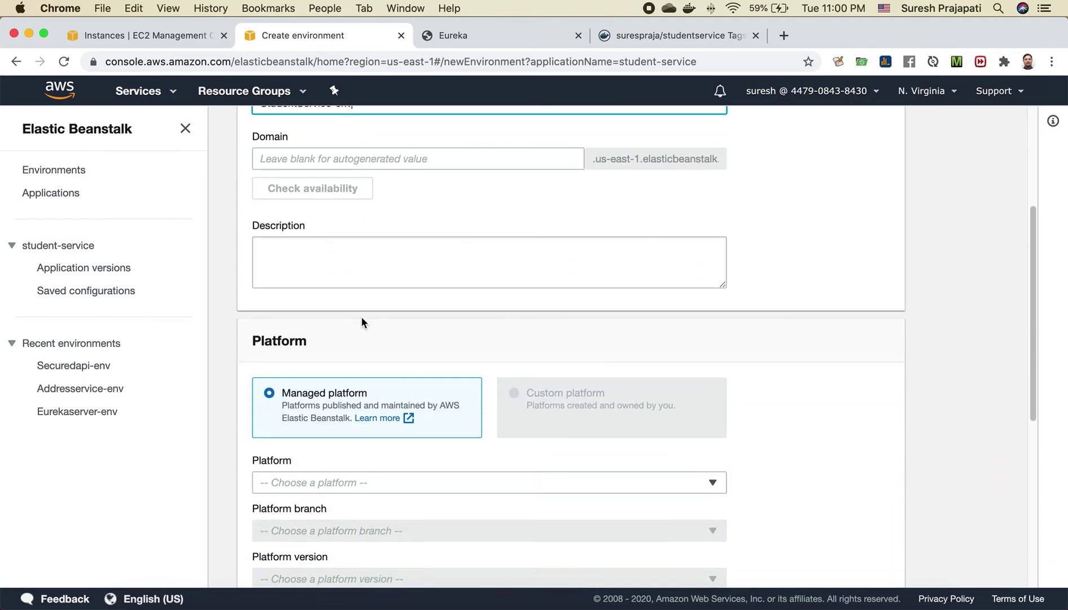
{"action": "left_click", "coordinate": [389, 483]}
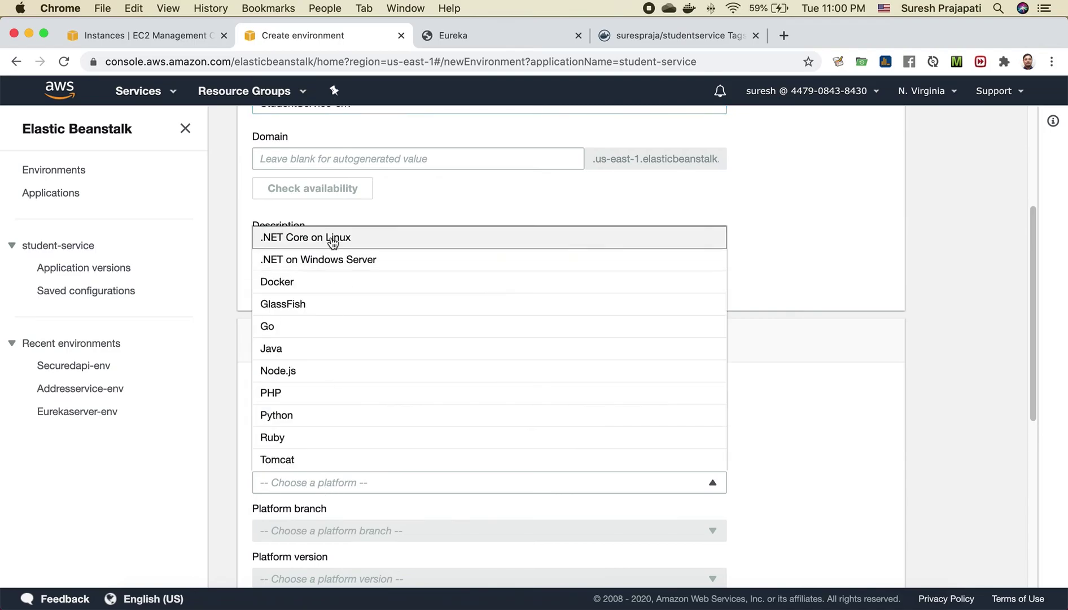
{"action": "left_click", "coordinate": [296, 288]}
{"action": "scroll", "coordinate": [326, 283], "scroll_direction": "down", "scroll_amount": 4}
{"action": "left_click", "coordinate": [323, 252]}
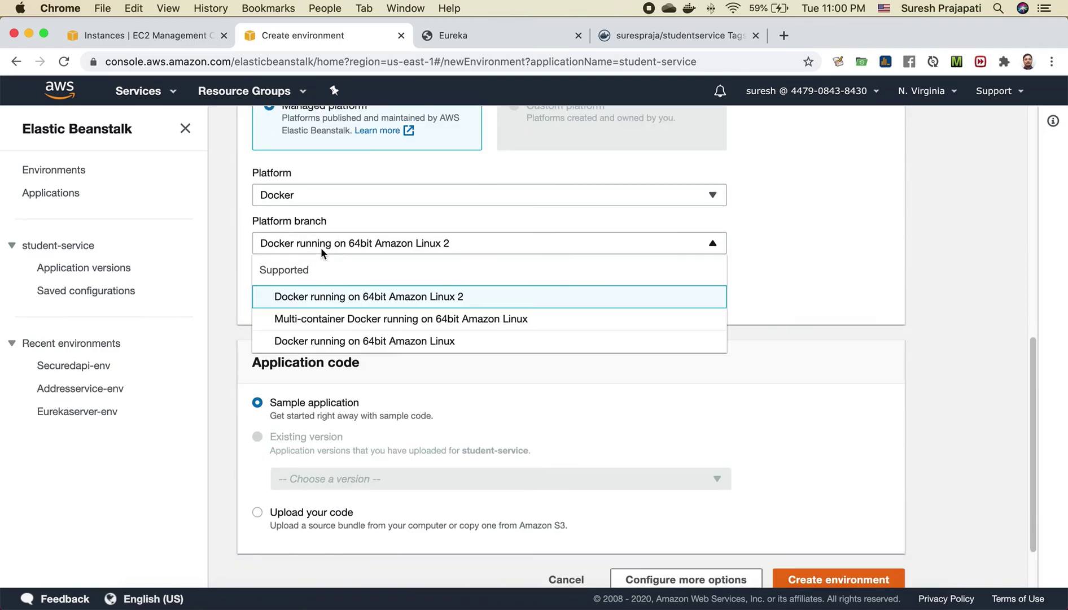
{"action": "left_click", "coordinate": [310, 318]}
Set the application code to an uploaded local file and select Dockerrun.aws.json in the Desktop zull-with-service-discovery project's student-service folder.
{"action": "scroll", "coordinate": [398, 380], "scroll_direction": "down", "scroll_amount": 3}
{"action": "left_click", "coordinate": [326, 448]}
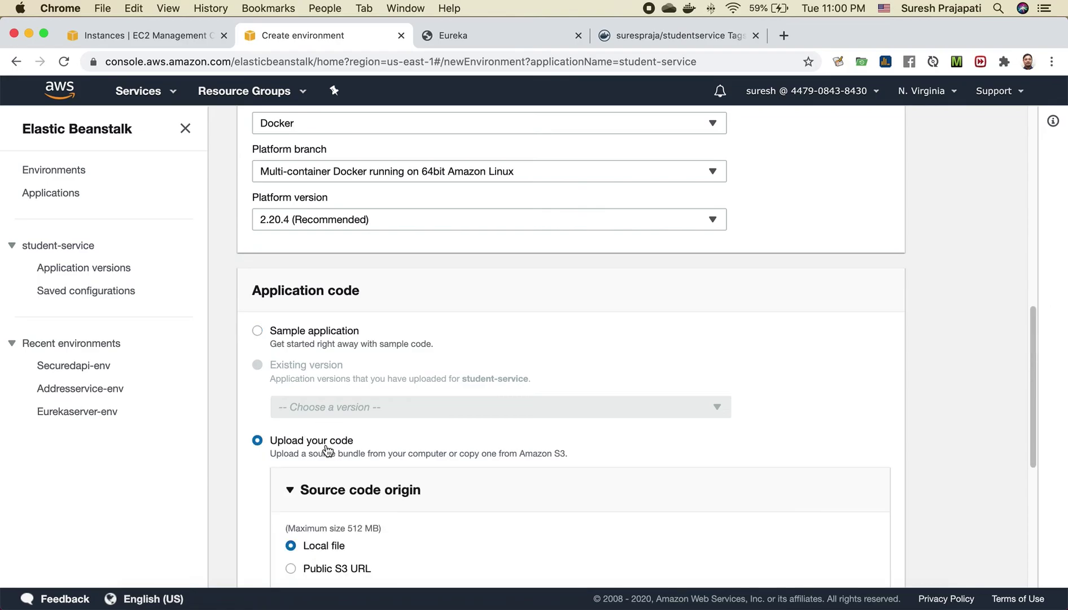
{"action": "scroll", "coordinate": [367, 471], "scroll_direction": "down", "scroll_amount": 5}
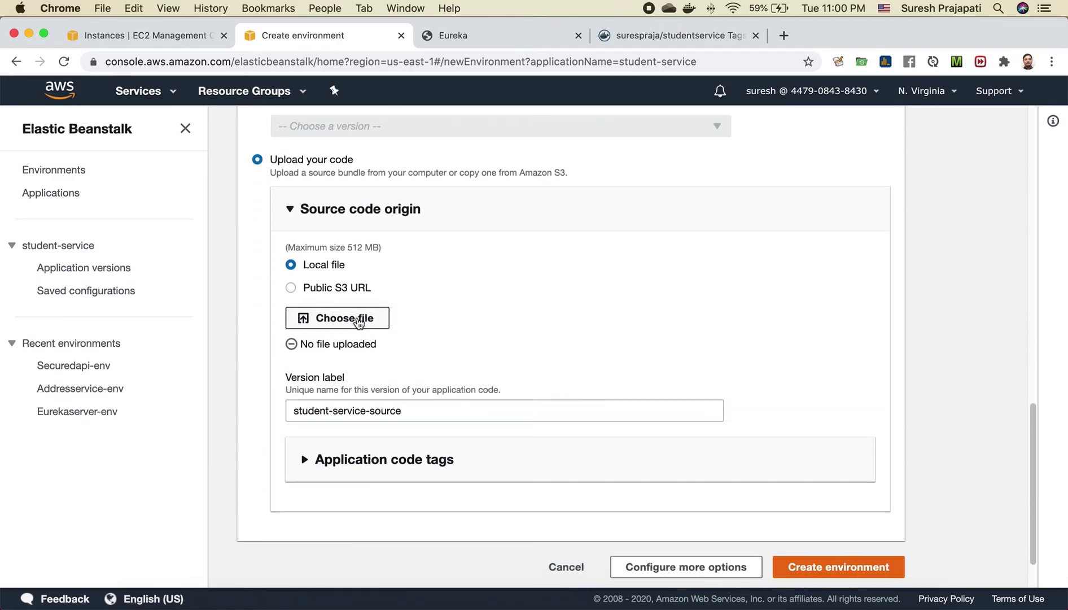
{"action": "left_click", "coordinate": [358, 319]}
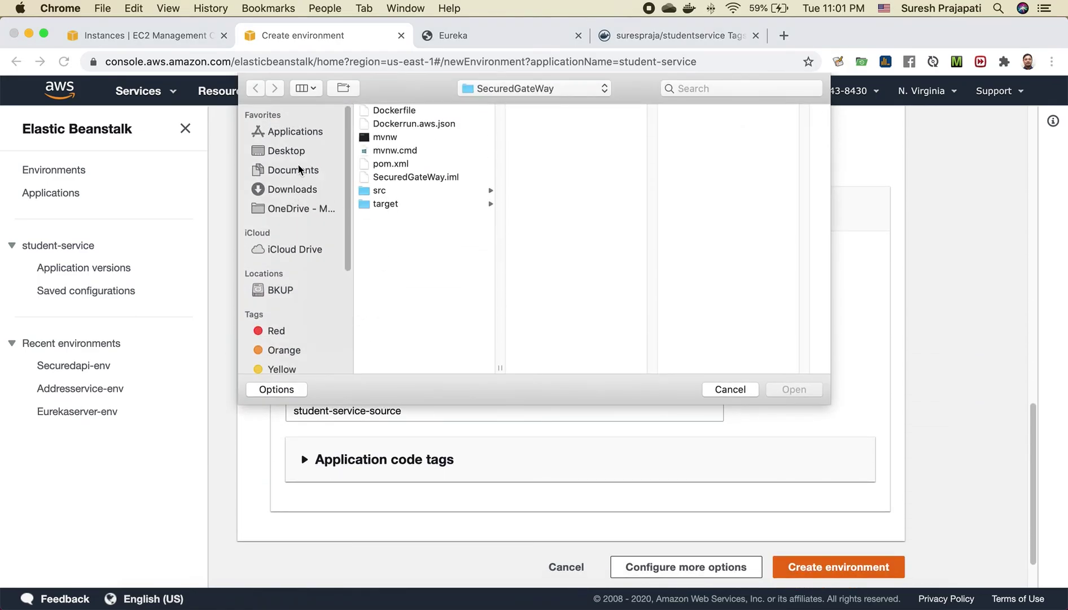
{"action": "left_click", "coordinate": [289, 151]}
{"action": "left_click", "coordinate": [429, 203]}
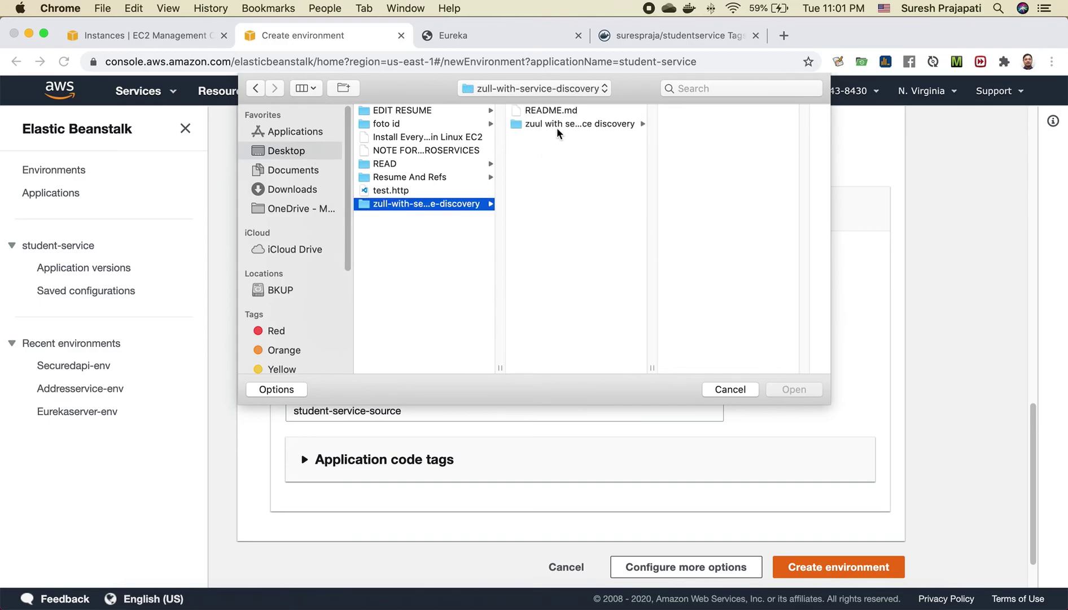
{"action": "left_click", "coordinate": [557, 125]}
{"action": "left_click", "coordinate": [701, 149]}
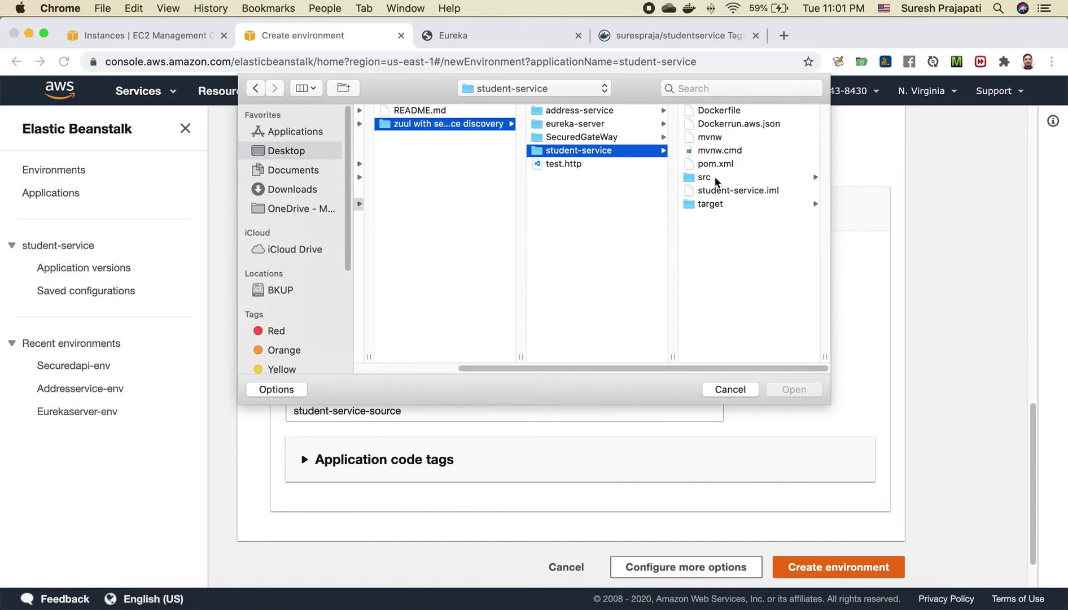
{"action": "left_click", "coordinate": [728, 124]}
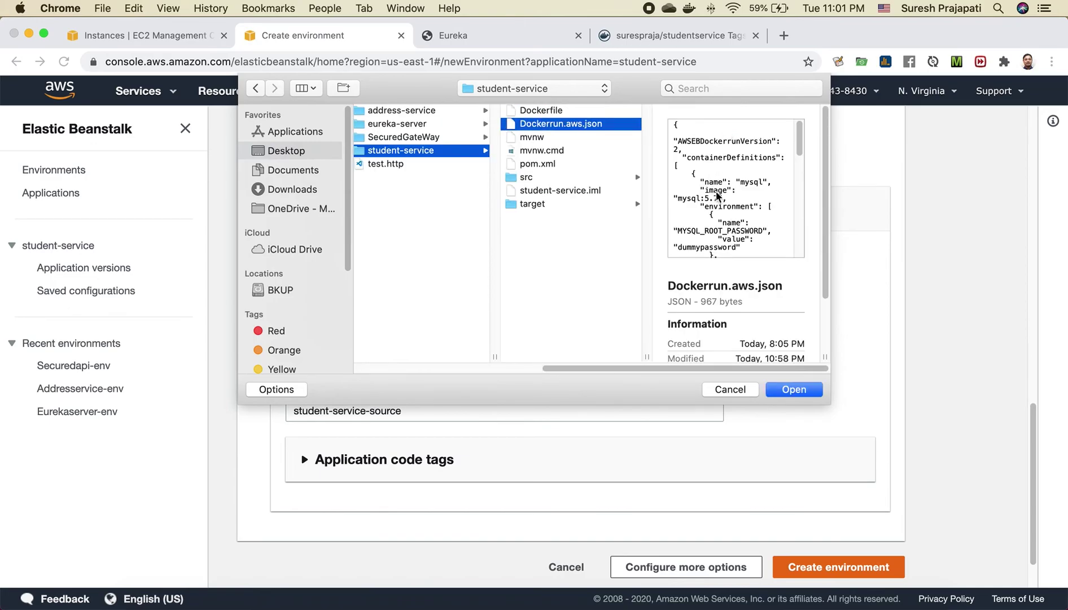
Read through the container definitions in the preview of Dockerrun.aws.json.
{"action": "scroll", "coordinate": [717, 195], "scroll_direction": "down", "scroll_amount": 8}
{"action": "scroll", "coordinate": [717, 195], "scroll_direction": "down", "scroll_amount": 6}
{"action": "scroll", "coordinate": [716, 196], "scroll_direction": "down", "scroll_amount": 5}
{"action": "scroll", "coordinate": [719, 210], "scroll_direction": "down", "scroll_amount": 4}
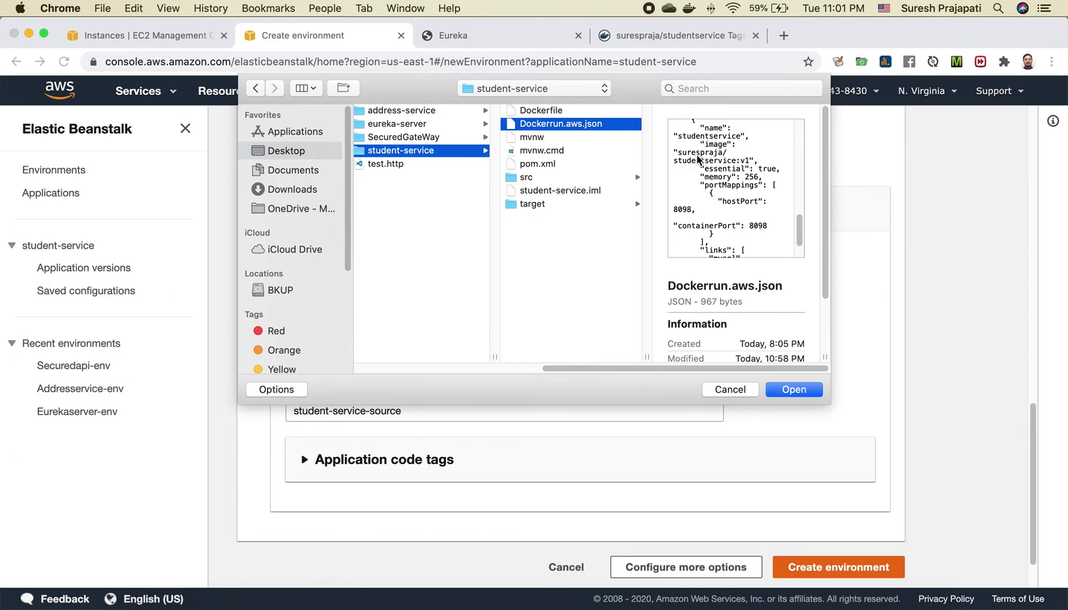
{"action": "scroll", "coordinate": [745, 195], "scroll_direction": "down", "scroll_amount": 3}
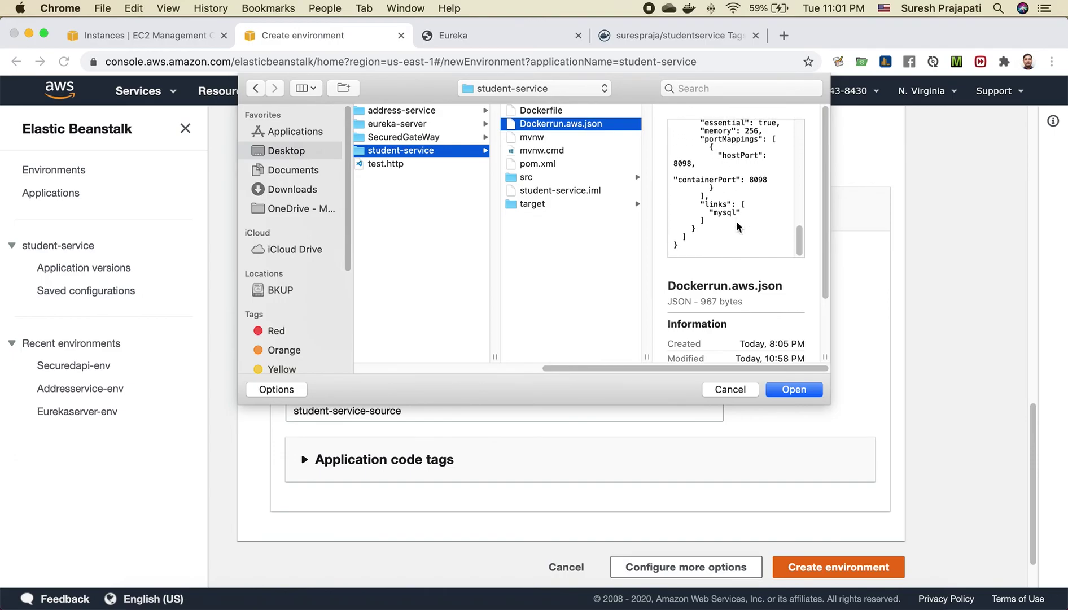
Upload the selected Dockerrun.aws.json as version student-service-source and create the environment.
{"action": "left_click", "coordinate": [794, 394]}
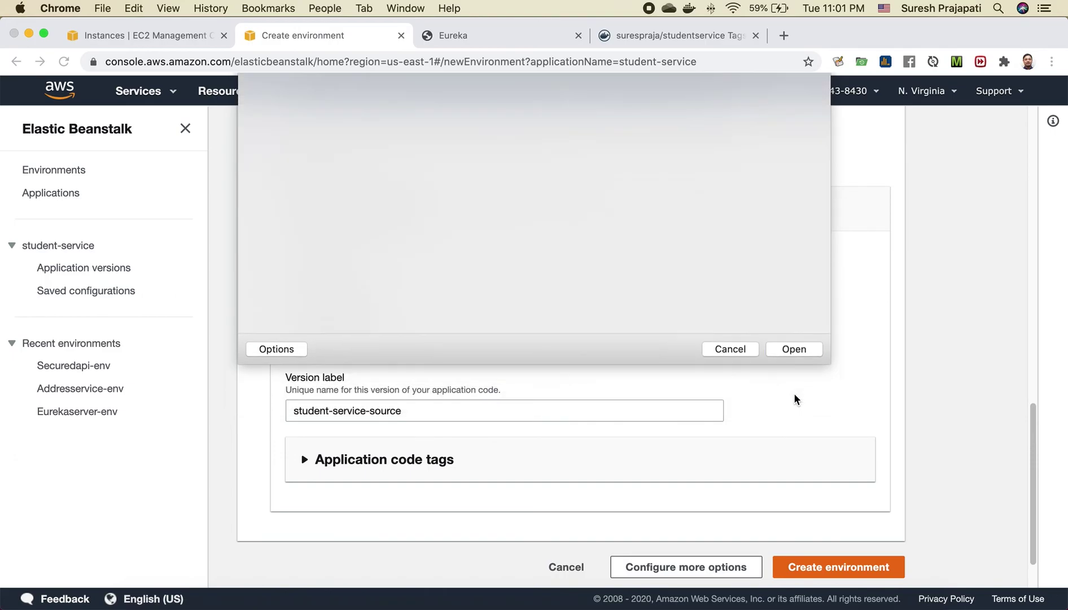
{"action": "scroll", "coordinate": [793, 394], "scroll_direction": "down", "scroll_amount": 3}
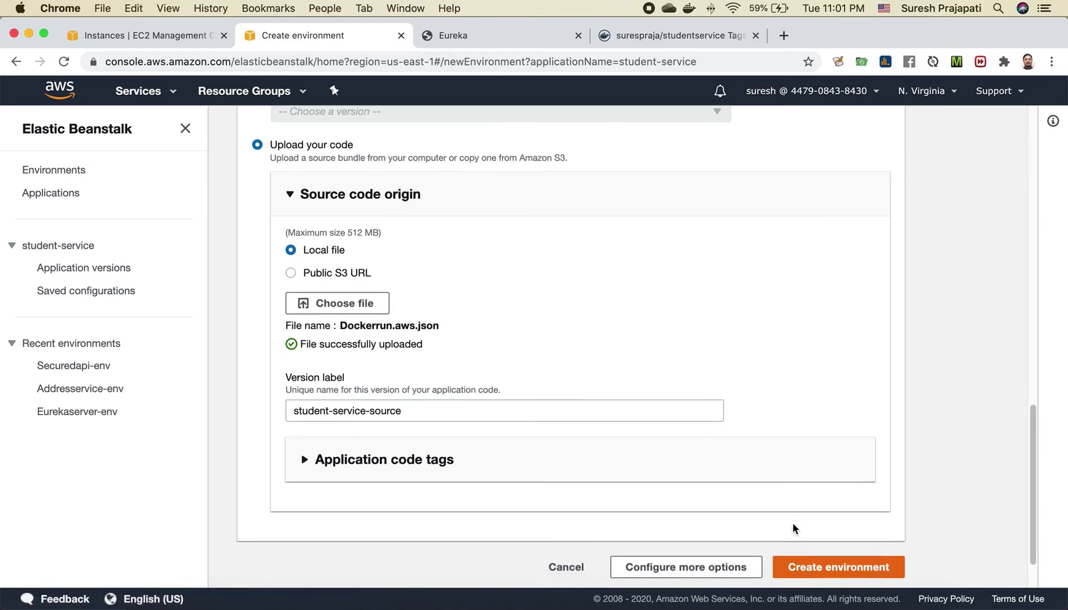
{"action": "left_click", "coordinate": [841, 511]}
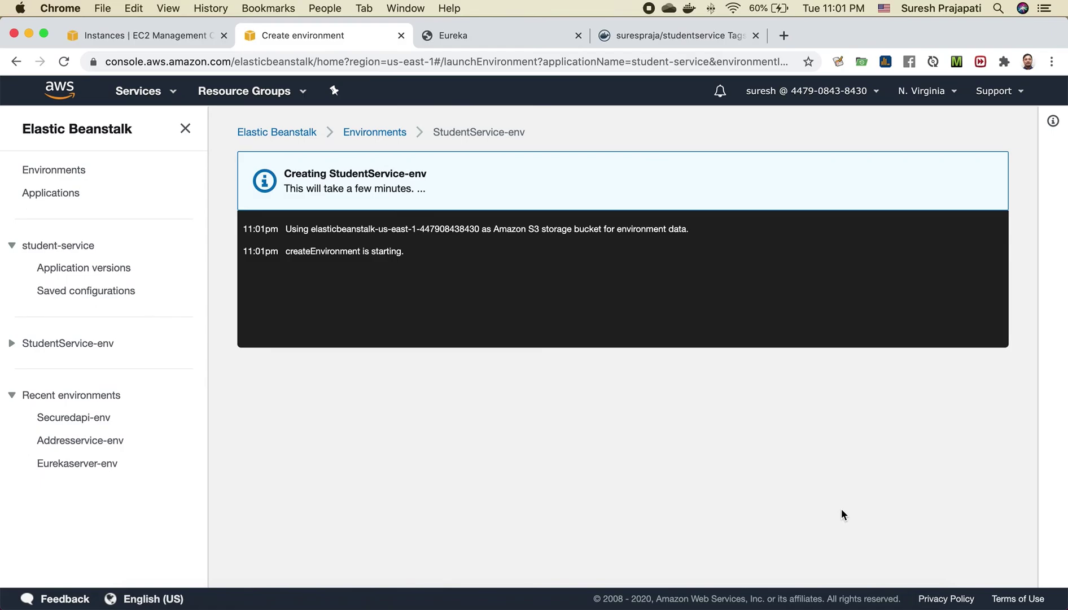
Reload the Eureka dashboard and examine the instances currently registered with it.
{"action": "left_click", "coordinate": [494, 36]}
{"action": "left_click", "coordinate": [347, 63]}
{"action": "key", "text": "Return"}
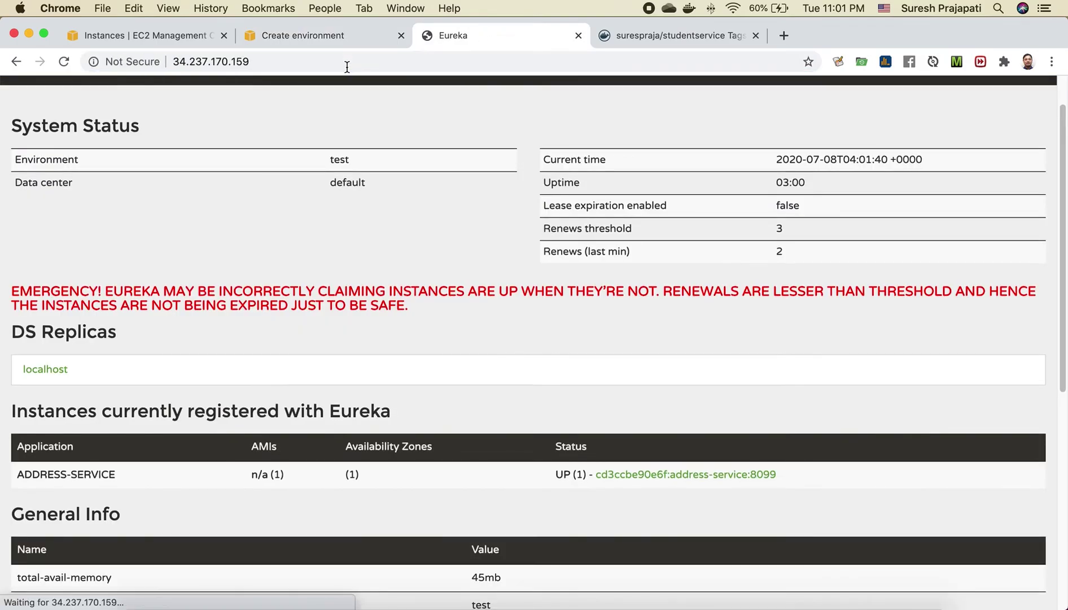
{"action": "left_click_drag", "start_coordinate": [19, 474], "coordinate": [791, 473]}
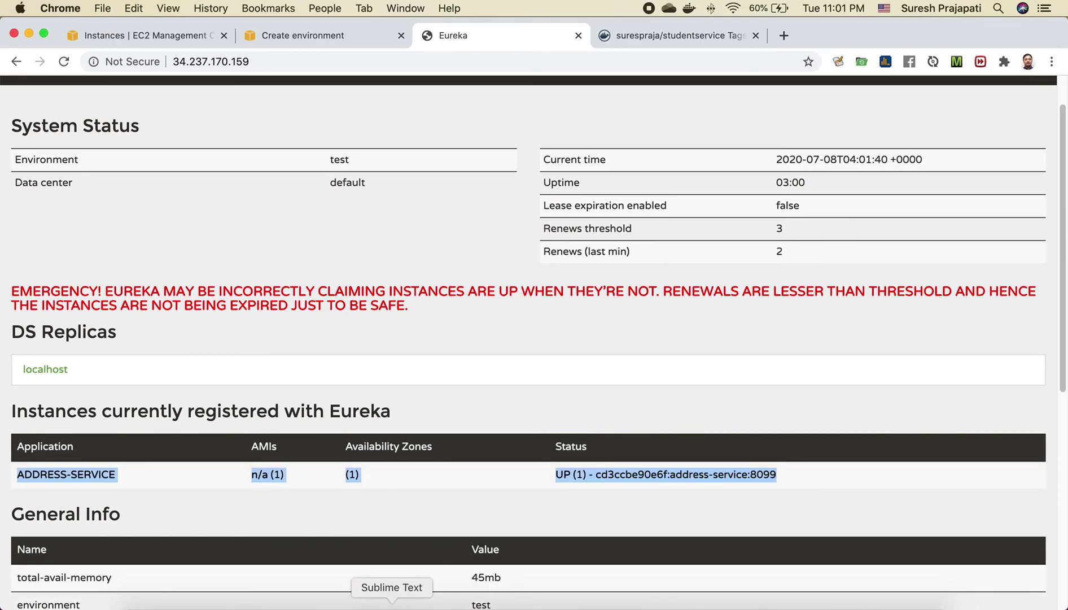
Add the line "we have already registered address-service in eureka server" to the Sublime Text notes.
{"action": "left_click", "coordinate": [391, 602]}
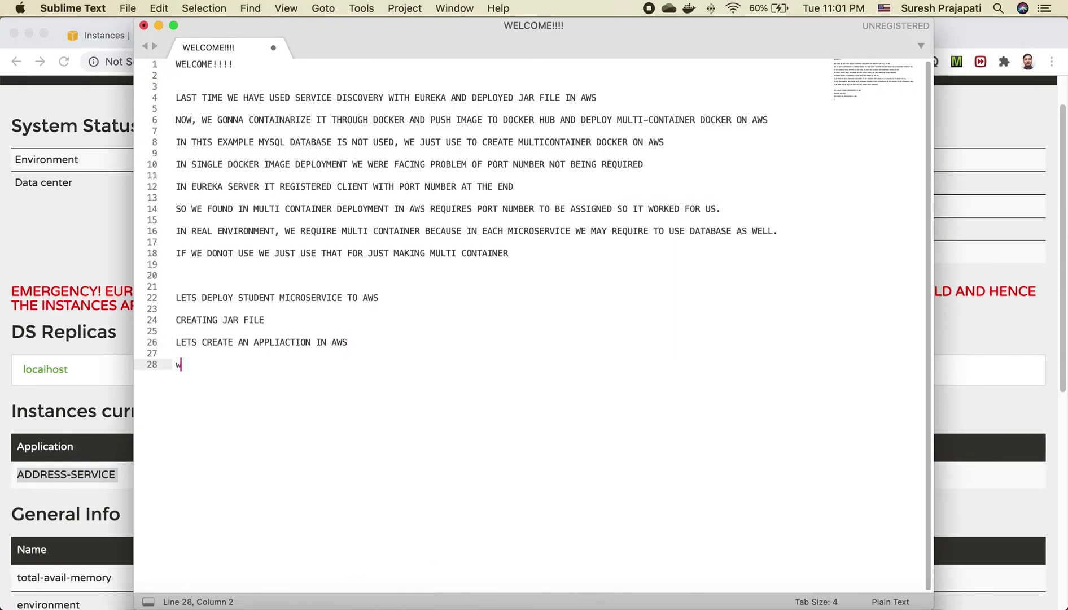
{"action": "type", "text": "already registered add"}
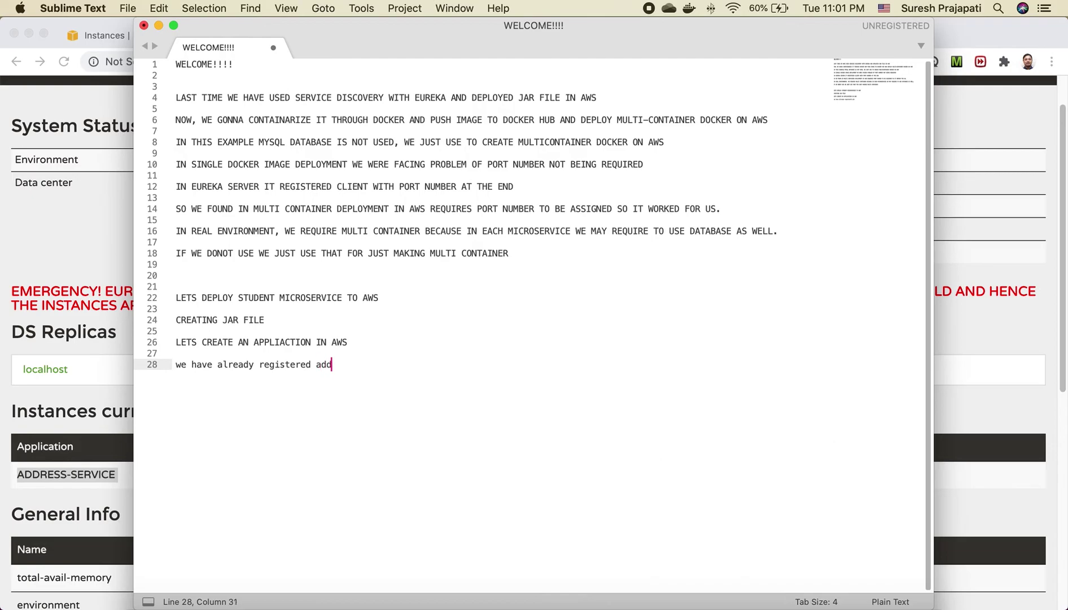
{"action": "type", "text": "ress-ser"}
{"action": "key", "text": "Return"}
{"action": "key", "text": "Return"}
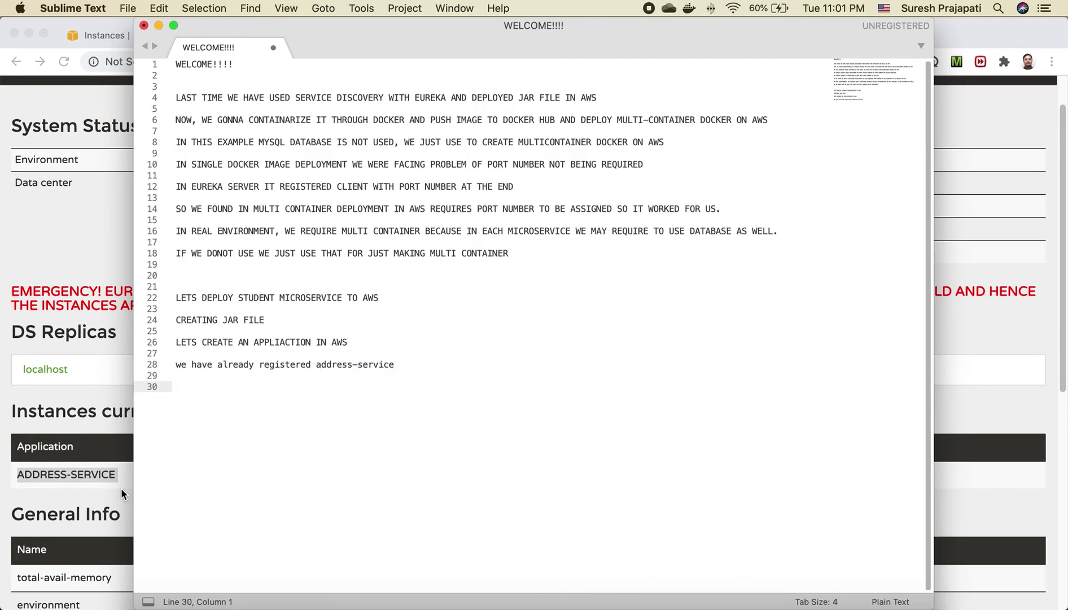
{"action": "left_click", "coordinate": [101, 479]}
{"action": "double_click", "coordinate": [75, 474]}
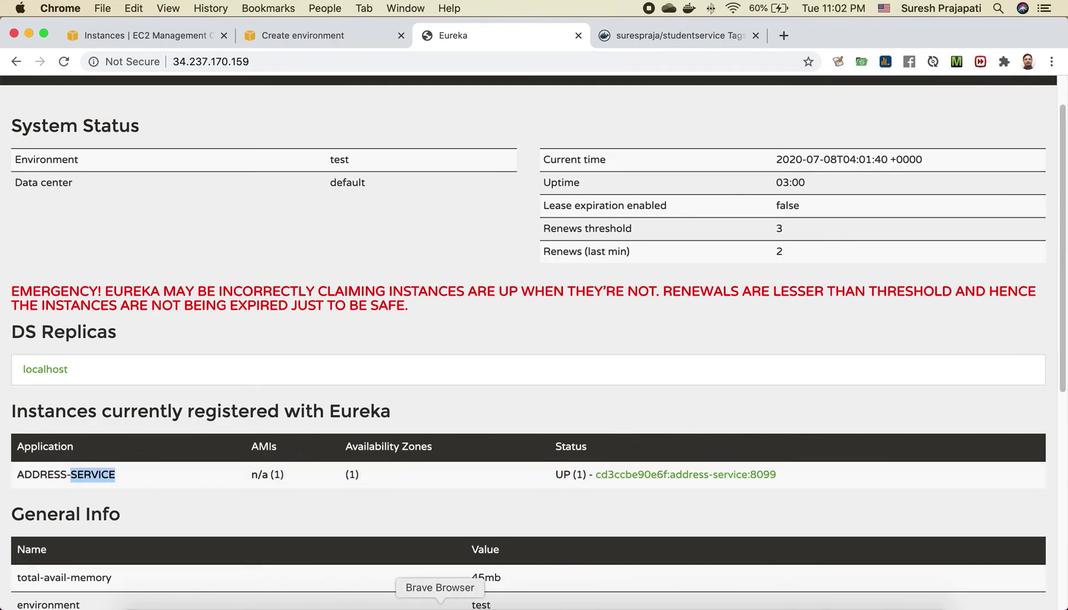
{"action": "left_click", "coordinate": [376, 596]}
{"action": "type", "text": "in eureka server"}
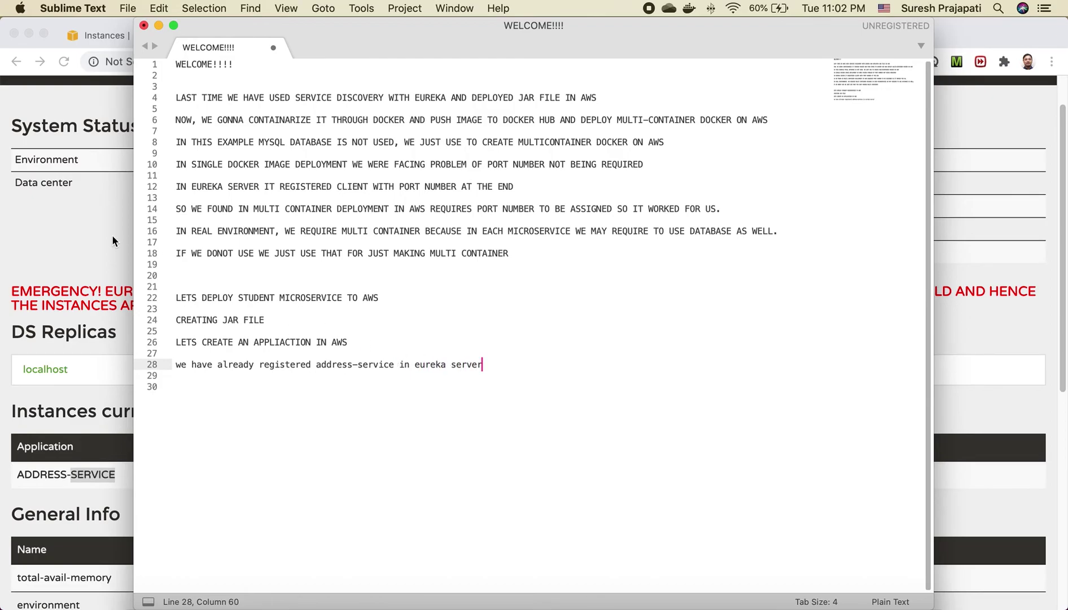
Switch back to Chrome, refresh the Eureka page and check the address-service registration and status.
{"action": "left_click", "coordinate": [112, 236]}
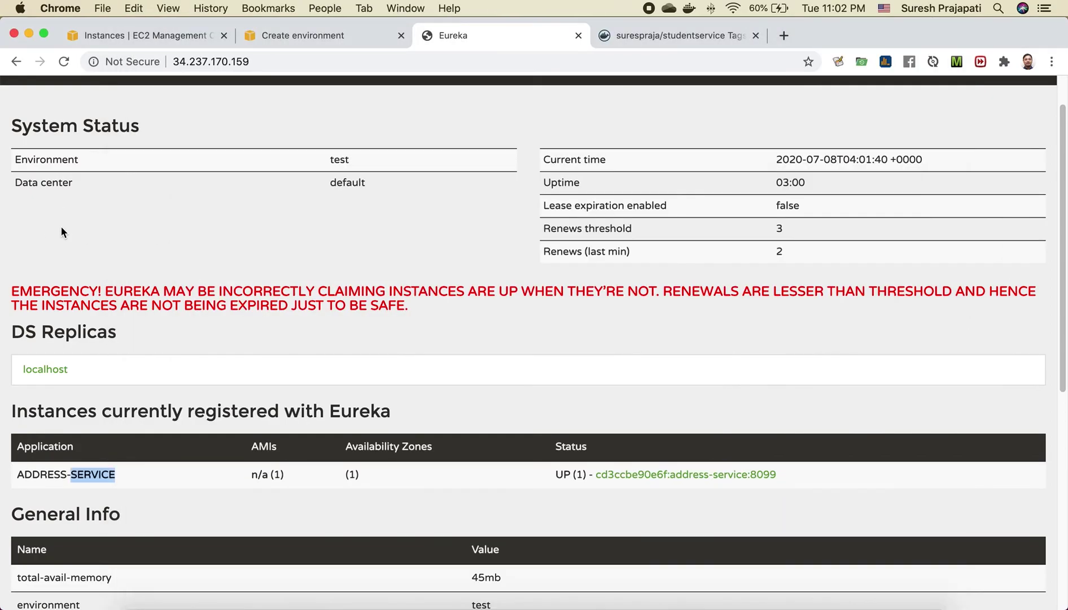
{"action": "left_click", "coordinate": [64, 61]}
{"action": "left_click_drag", "start_coordinate": [25, 477], "coordinate": [804, 474]}
Reload the StudentService-env page in Elastic Beanstalk and check the environment's health.
{"action": "left_click", "coordinate": [317, 36]}
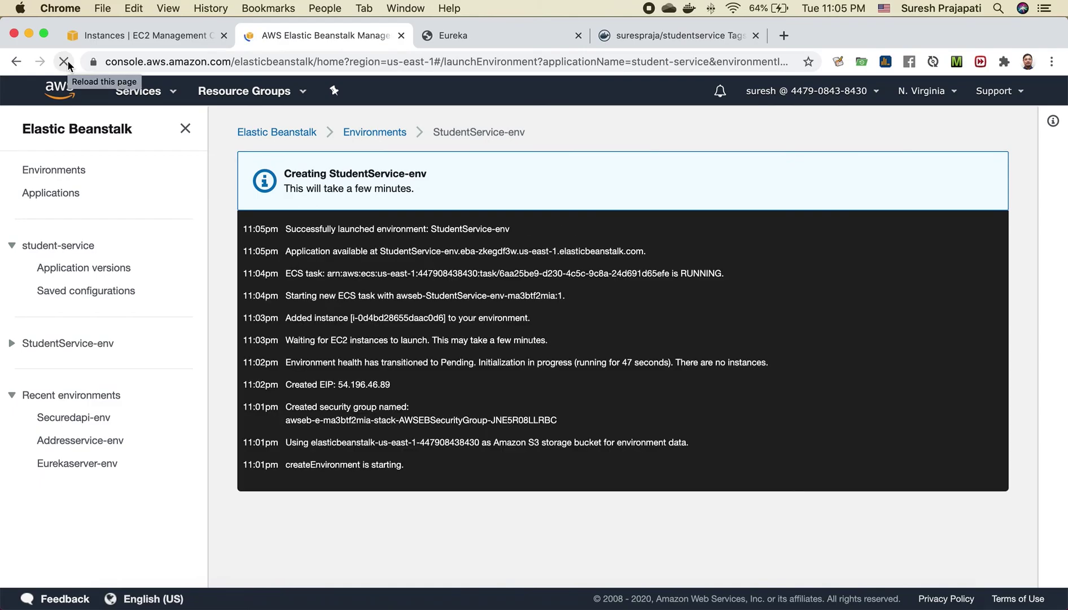
{"action": "left_click", "coordinate": [68, 64]}
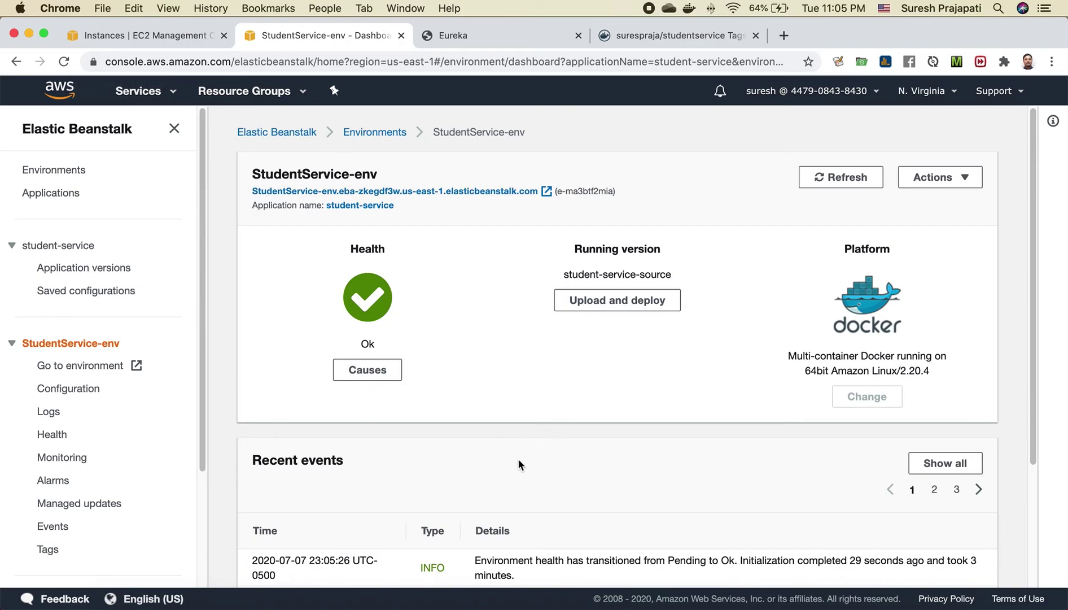
{"action": "double_click", "coordinate": [369, 343]}
{"action": "left_click", "coordinate": [492, 390]}
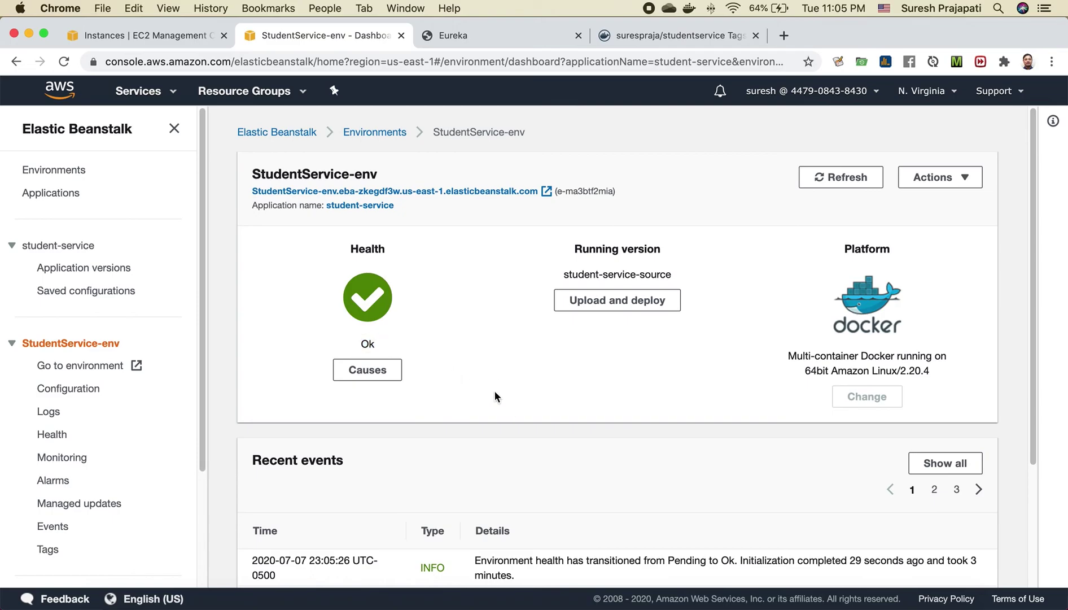
Open the StudentService-env URL to test whether the site responds, and return to the environment dashboard.
{"action": "left_click", "coordinate": [366, 191]}
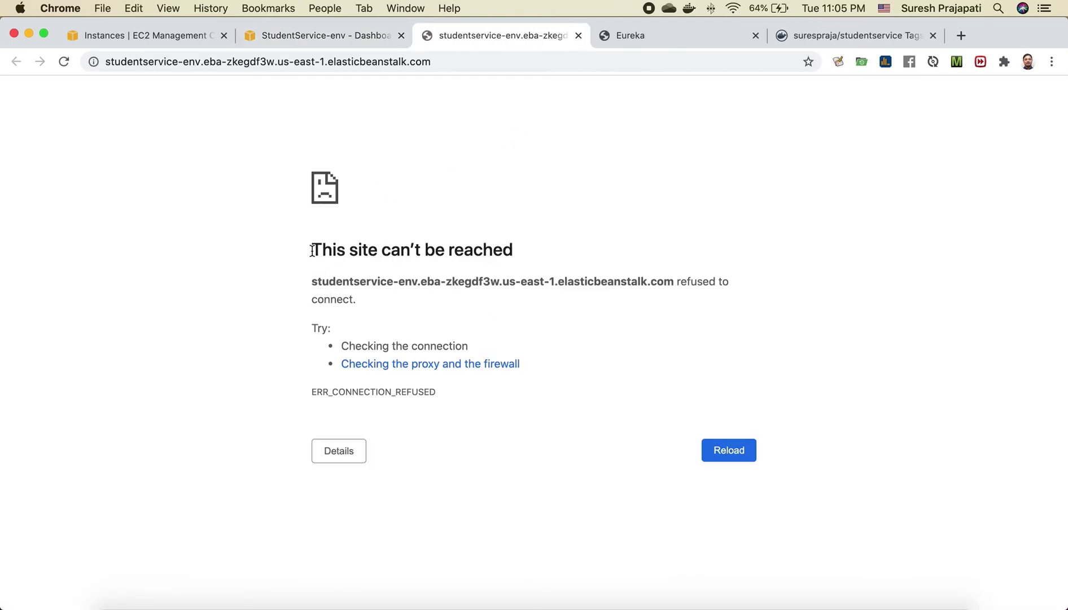
{"action": "left_click_drag", "start_coordinate": [312, 251], "coordinate": [547, 254]}
{"action": "left_click", "coordinate": [349, 34]}
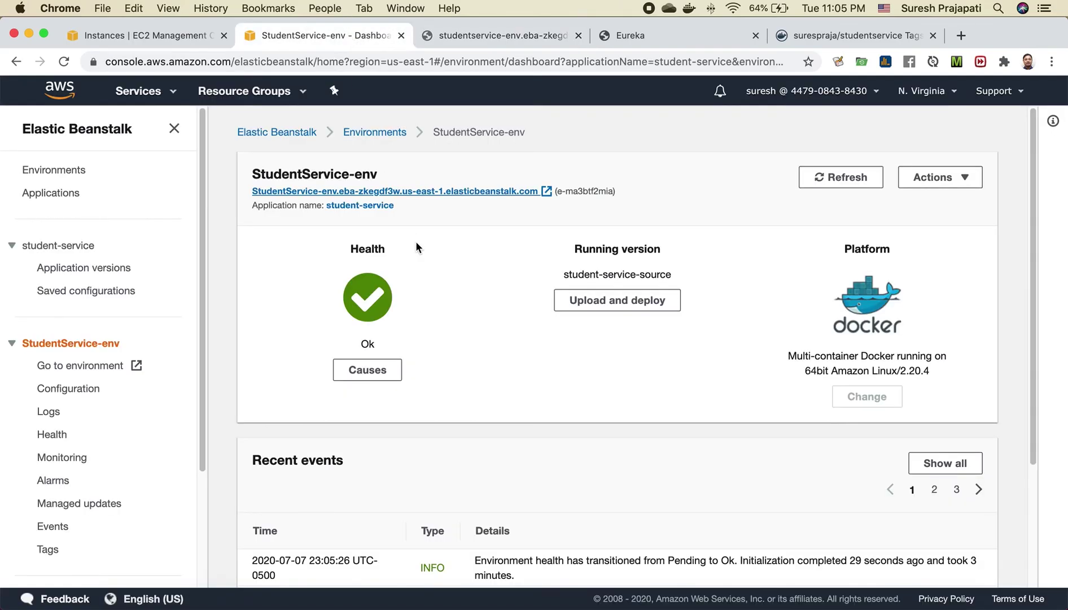
Refresh the EC2 instances list and examine the details of the StudentService-env instance.
{"action": "left_click", "coordinate": [105, 33]}
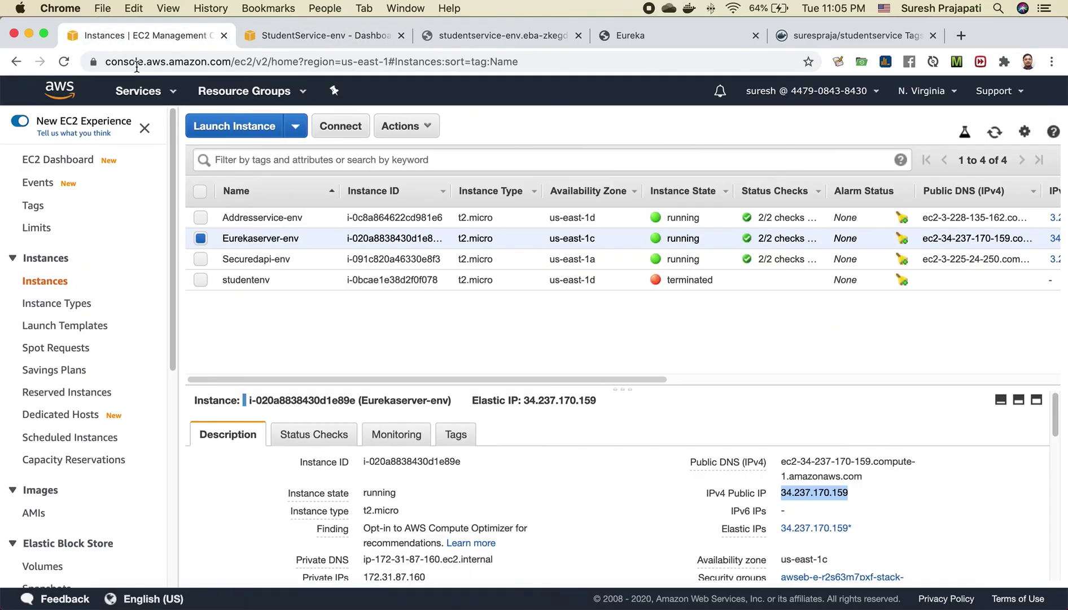
{"action": "left_click", "coordinate": [64, 61]}
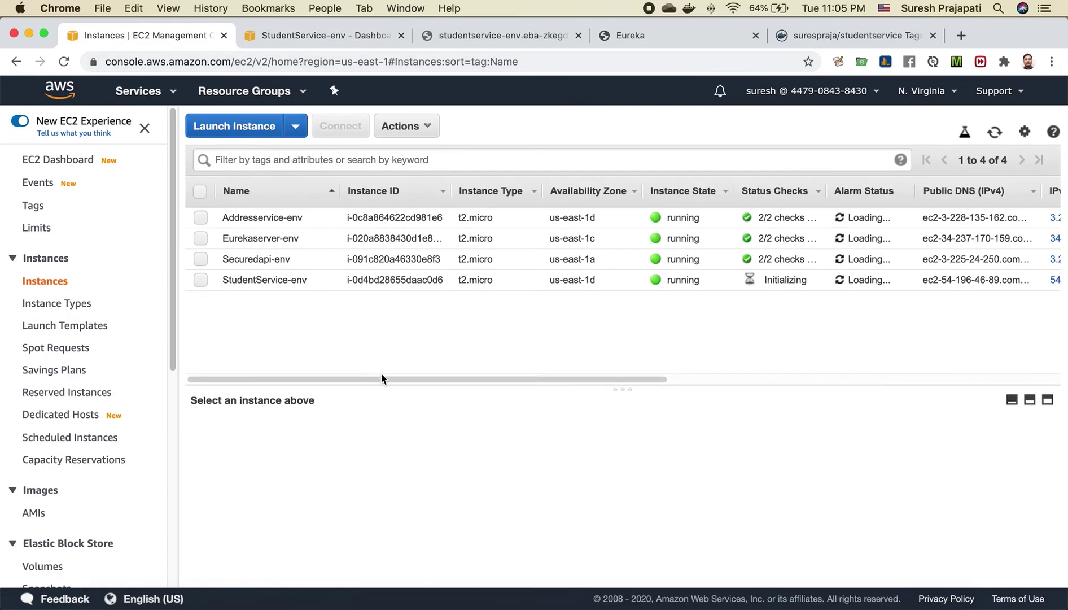
{"action": "left_click", "coordinate": [268, 281]}
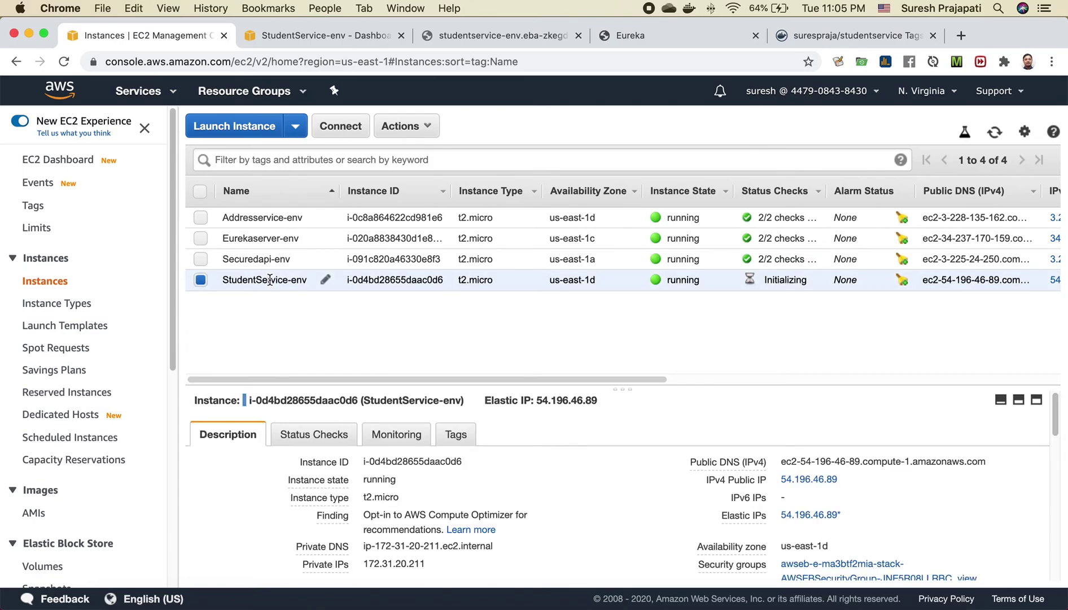
{"action": "scroll", "coordinate": [537, 481], "scroll_direction": "down", "scroll_amount": 2}
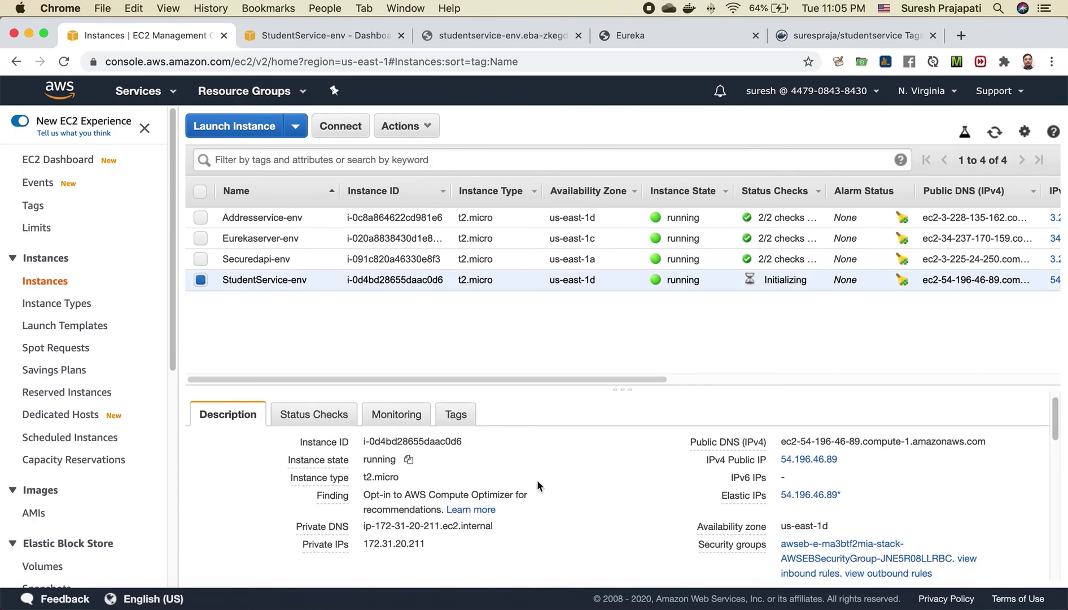
Open the StudentService-env configuration overview, and copy the DEFAULT_ZONE variable name from application.properties in IntelliJ IDEA.
{"action": "left_click", "coordinate": [305, 35]}
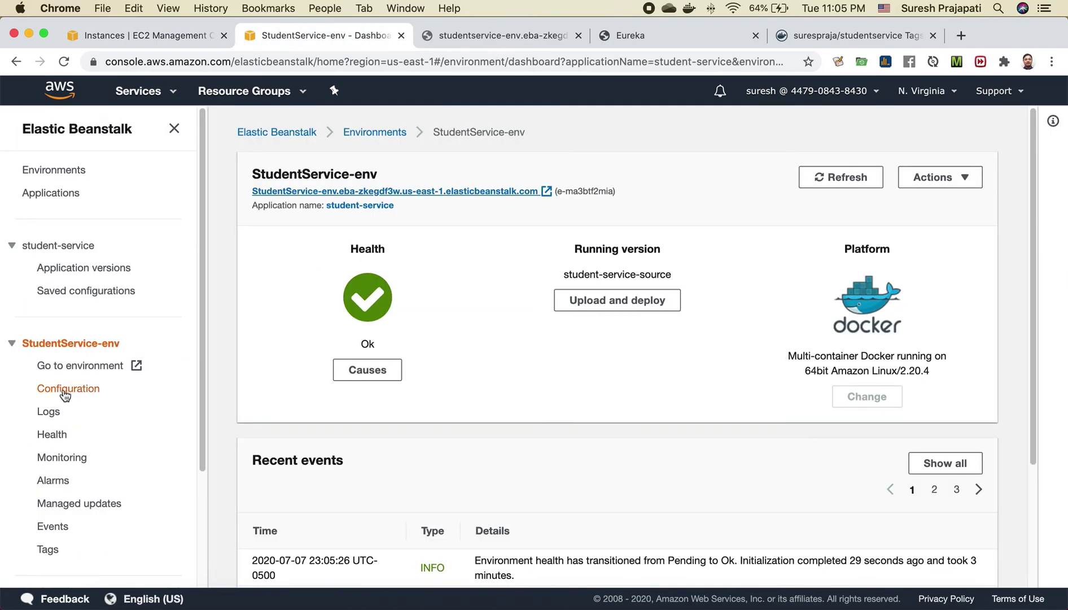
{"action": "left_click", "coordinate": [65, 389]}
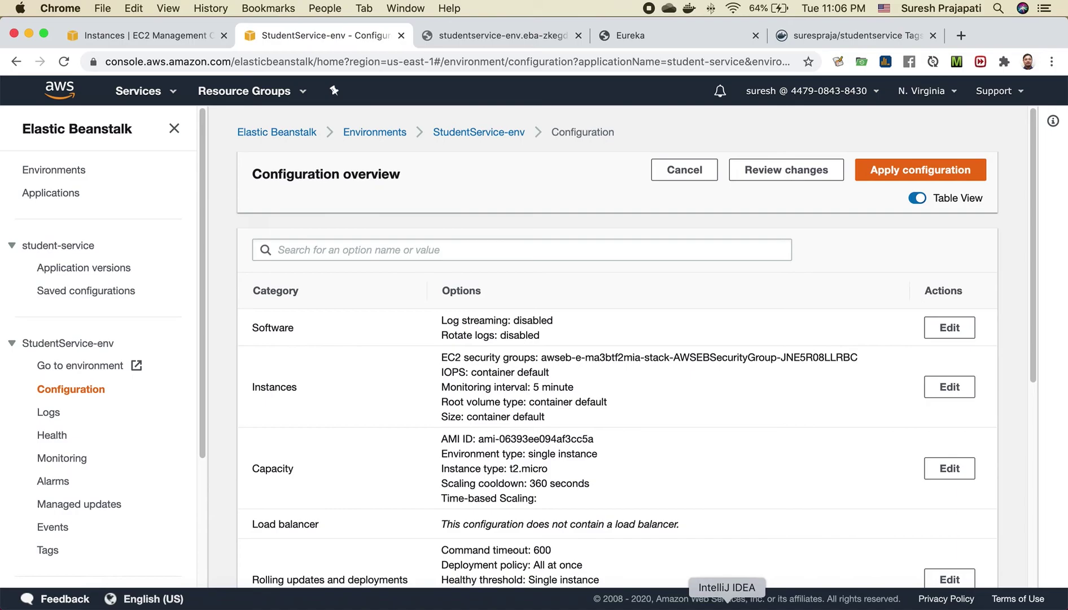
{"action": "left_click", "coordinate": [726, 602]}
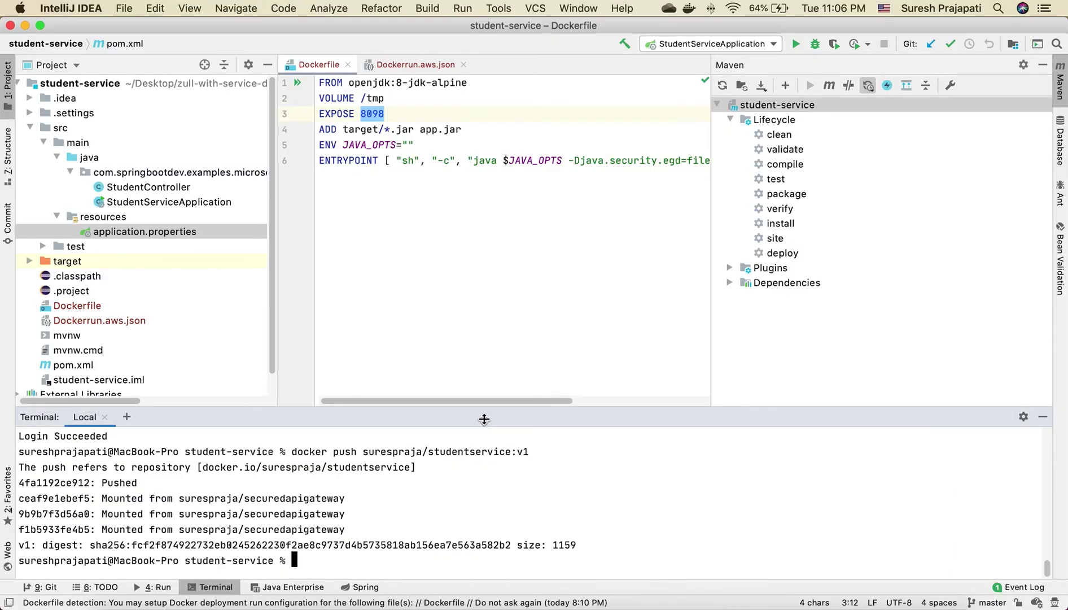
{"action": "double_click", "coordinate": [121, 233]}
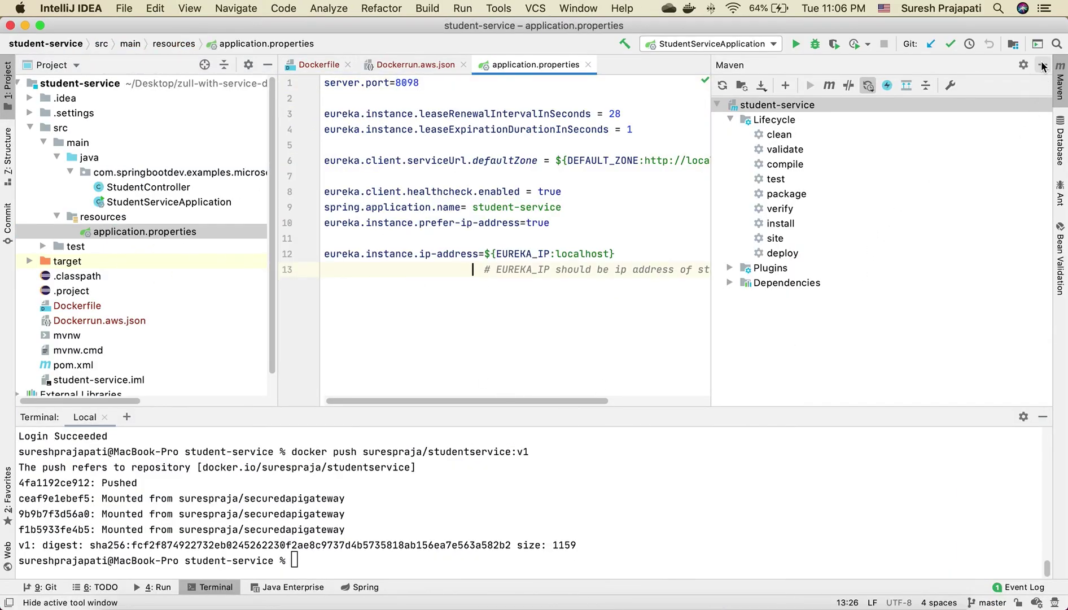
{"action": "left_click", "coordinate": [1060, 81]}
{"action": "double_click", "coordinate": [607, 162]}
{"action": "key", "text": "super+c"}
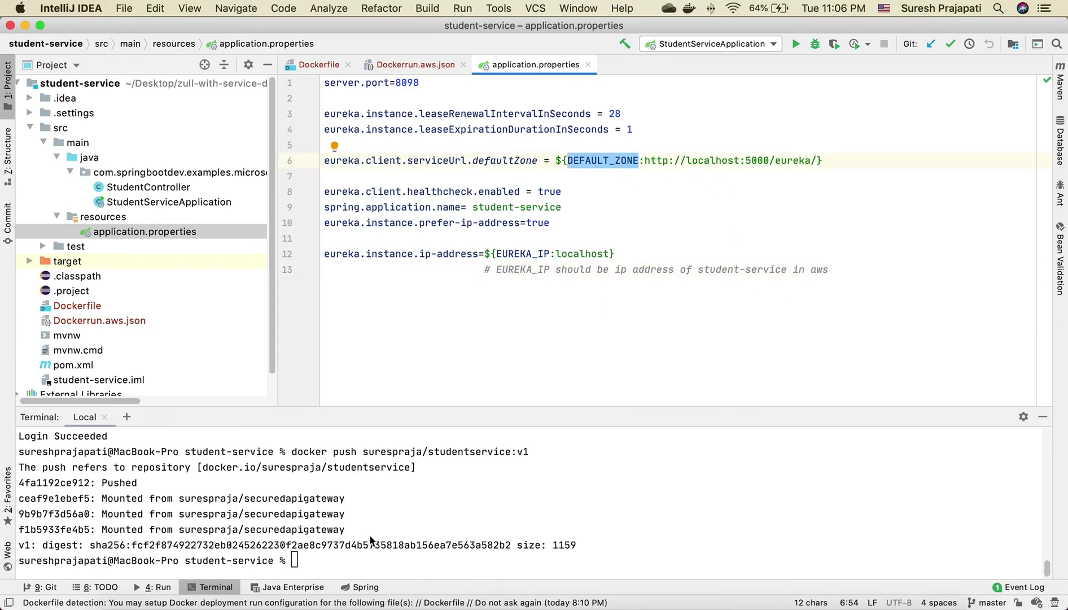
Switch to Sublime Text and add the line "WE ARE SETTING UP ENVIRONMENT VARIABLES IN AWS" to the notes.
{"action": "key", "text": "super+Tab"}
{"action": "key", "text": "Down"}
{"action": "key", "text": "Down"}
{"action": "type", "text": "WE ARE SETTIN"}
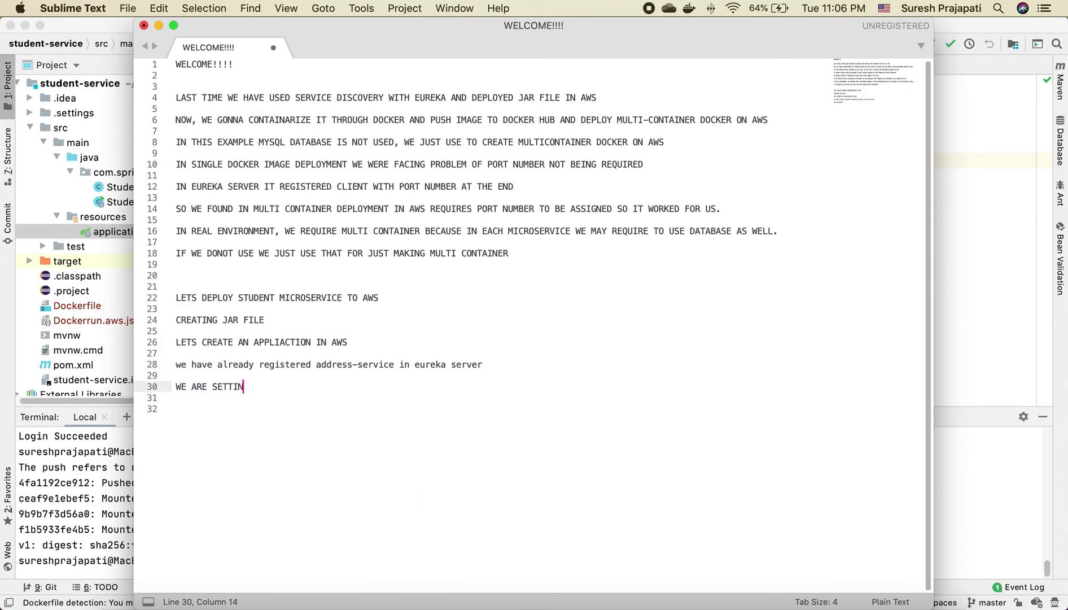
{"action": "type", "text": "G UP ENVIRONMENT VARIA"}
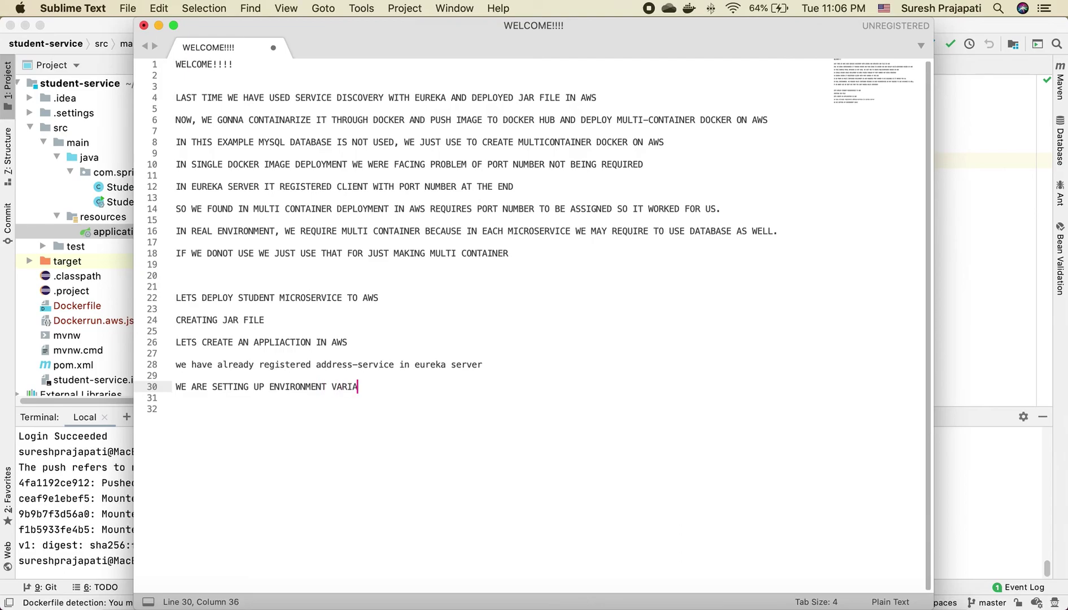
{"action": "type", "text": "BLES IN AWS"}
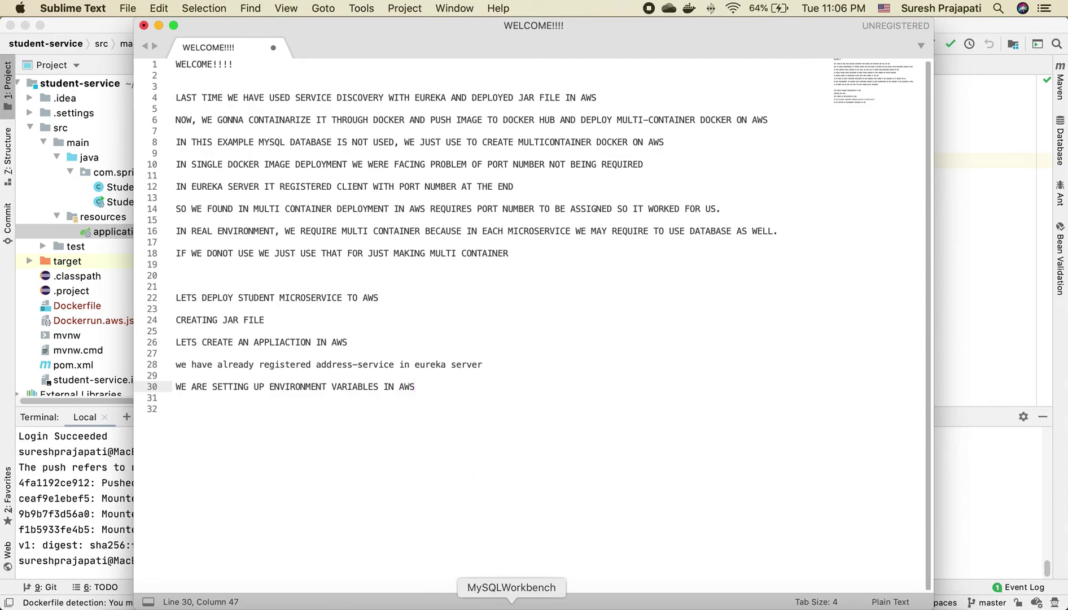
Switch to Chrome, edit the environment's Software configuration, and add an environment property named DEFAULT_ZONE.
{"action": "left_click", "coordinate": [560, 603]}
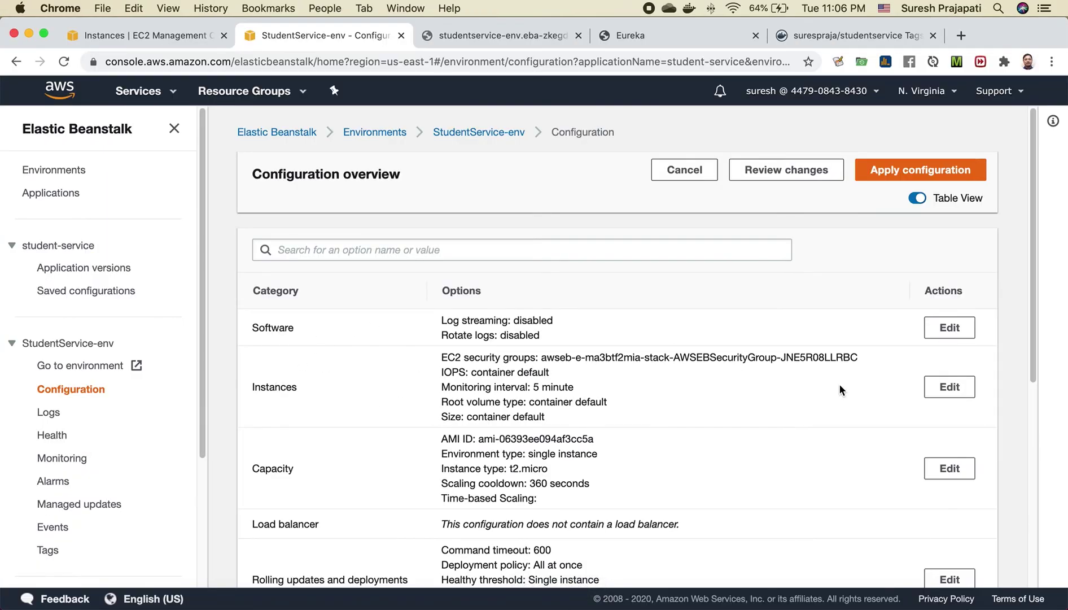
{"action": "left_click", "coordinate": [949, 328]}
{"action": "scroll", "coordinate": [622, 431], "scroll_direction": "down", "scroll_amount": 5}
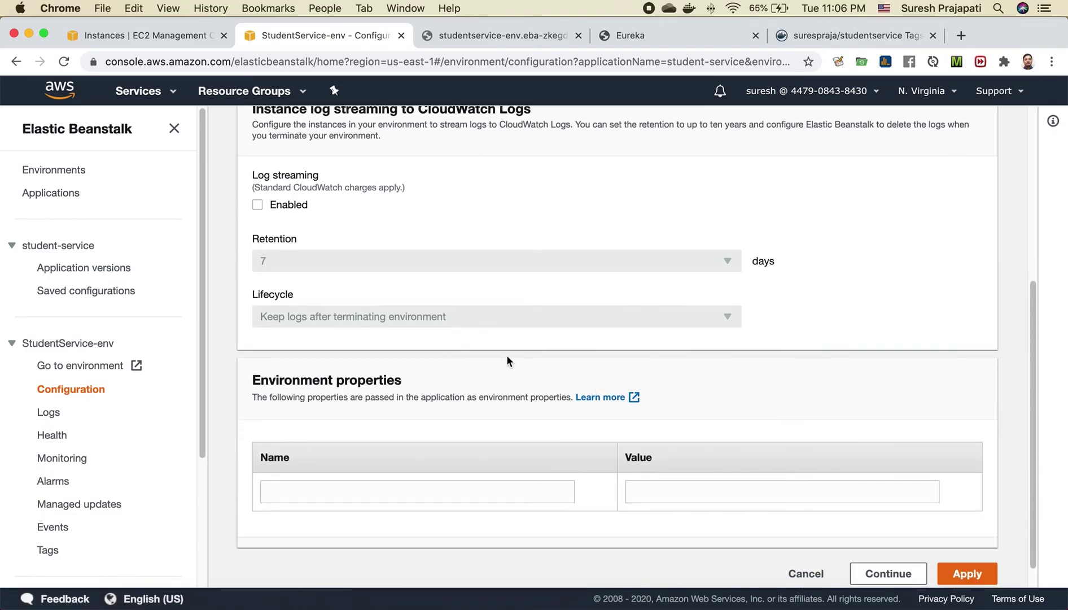
{"action": "scroll", "coordinate": [507, 355], "scroll_direction": "down", "scroll_amount": 1}
{"action": "left_click", "coordinate": [327, 464]}
{"action": "key", "text": "super+v"}
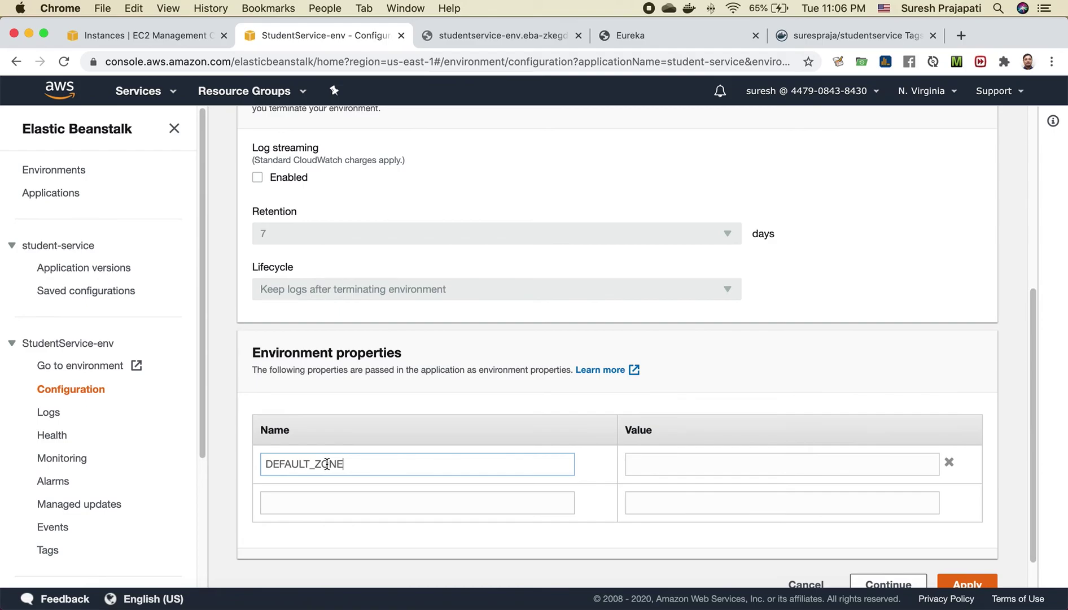
{"action": "left_click", "coordinate": [644, 468]}
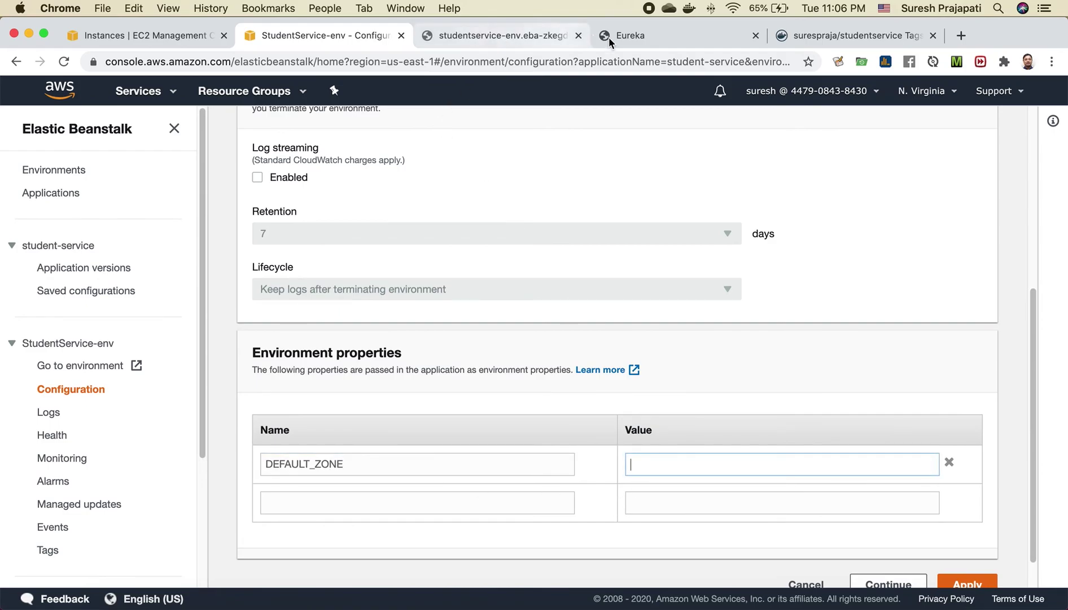
{"action": "left_click", "coordinate": [635, 35]}
{"action": "left_click", "coordinate": [255, 62]}
{"action": "left_click", "coordinate": [255, 62]}
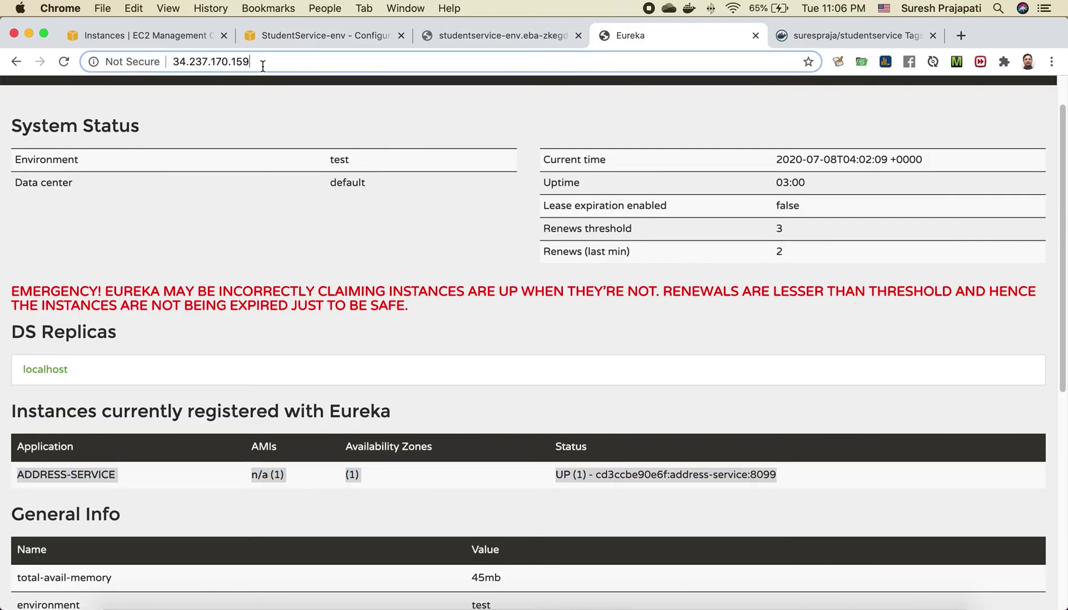
{"action": "type", "text": "/E"}
{"action": "key", "text": "BackSpace"}
{"action": "type", "text": "e"}
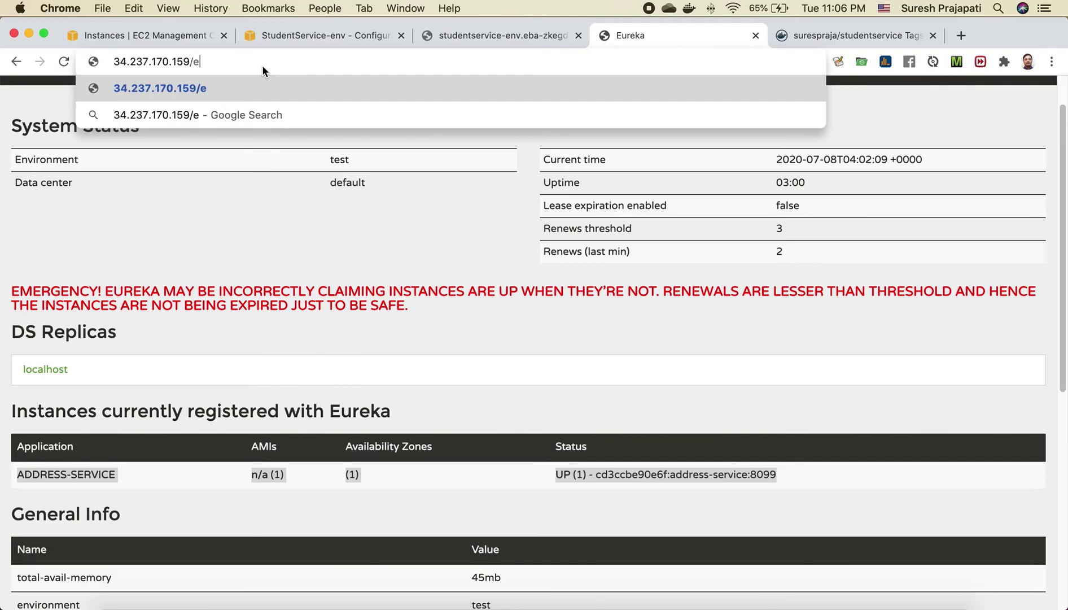
{"action": "type", "text": "ureka"}
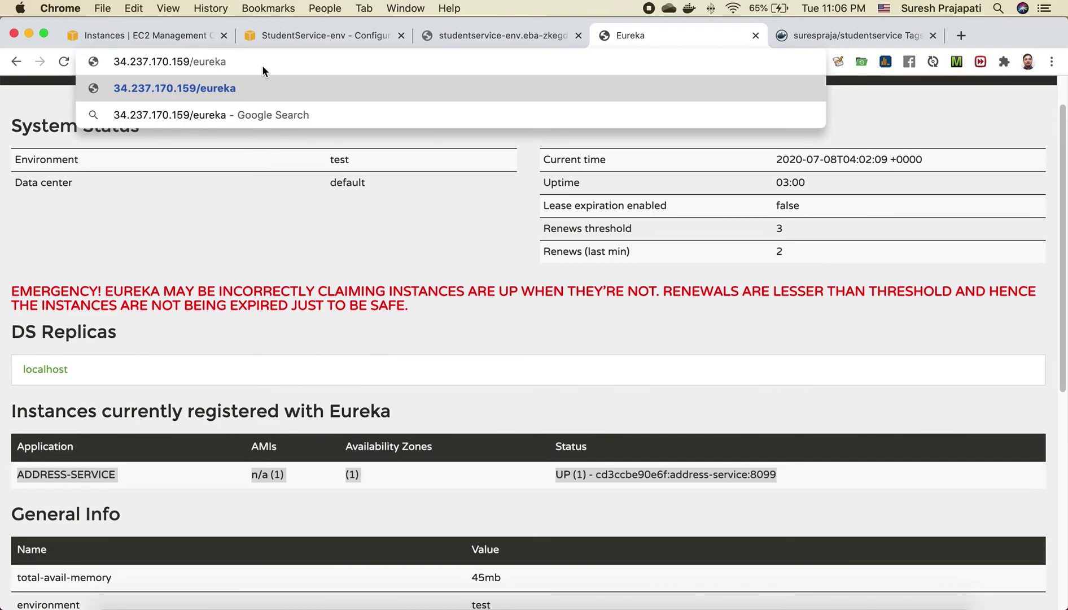
{"action": "key", "text": "super+a"}
{"action": "key", "text": "super+c"}
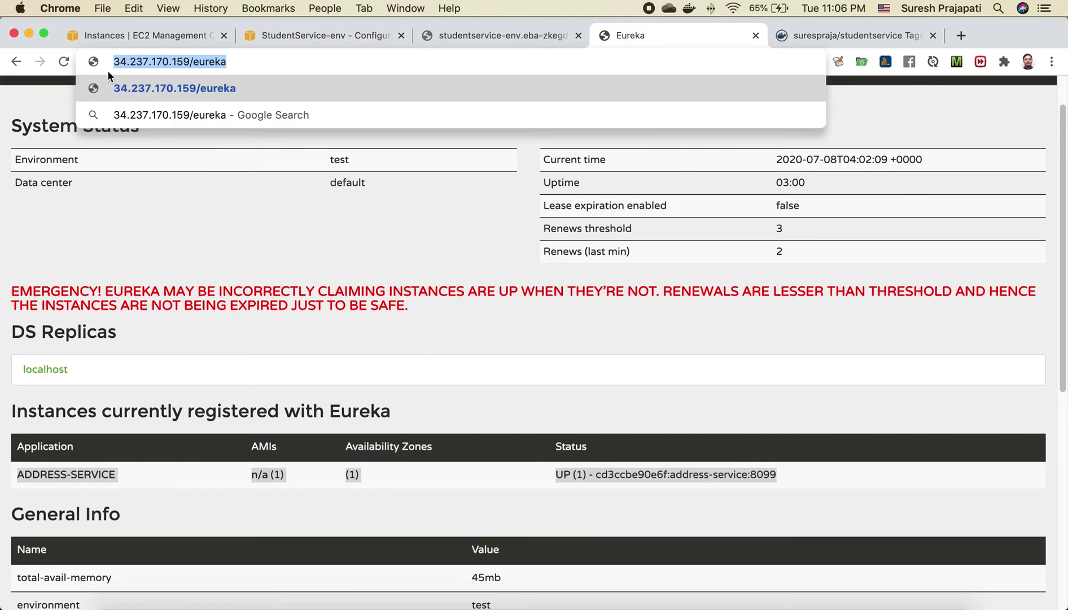
{"action": "left_click", "coordinate": [64, 61]}
{"action": "left_click", "coordinate": [313, 36]}
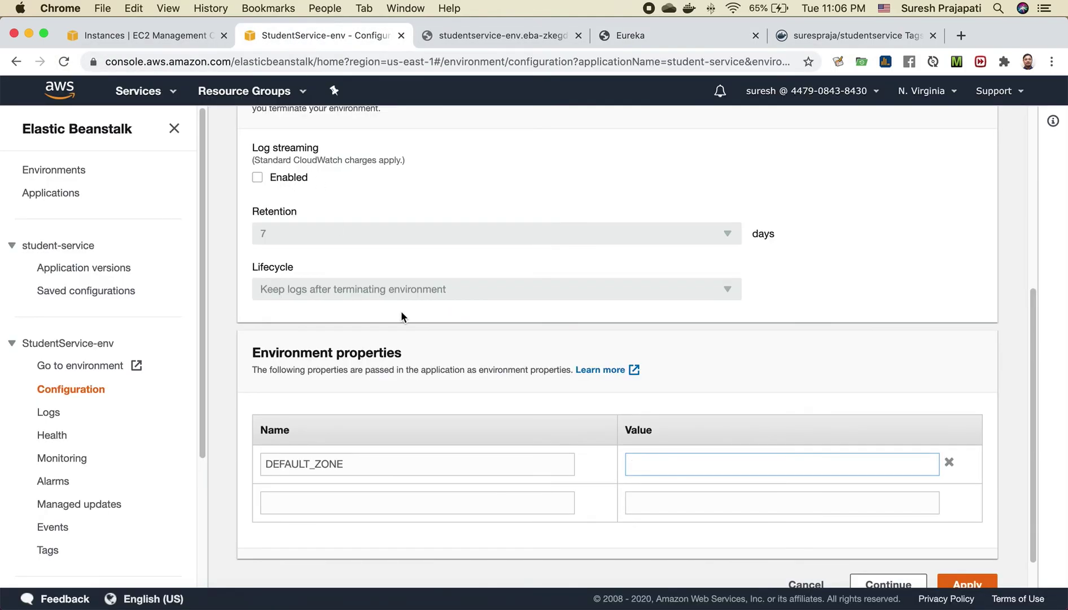
{"action": "key", "text": "super+v"}
Add a second environment property named EUREKA_IP, copying the variable name from application.properties in IntelliJ IDEA.
{"action": "left_click", "coordinate": [438, 505]}
{"action": "left_click", "coordinate": [727, 603]}
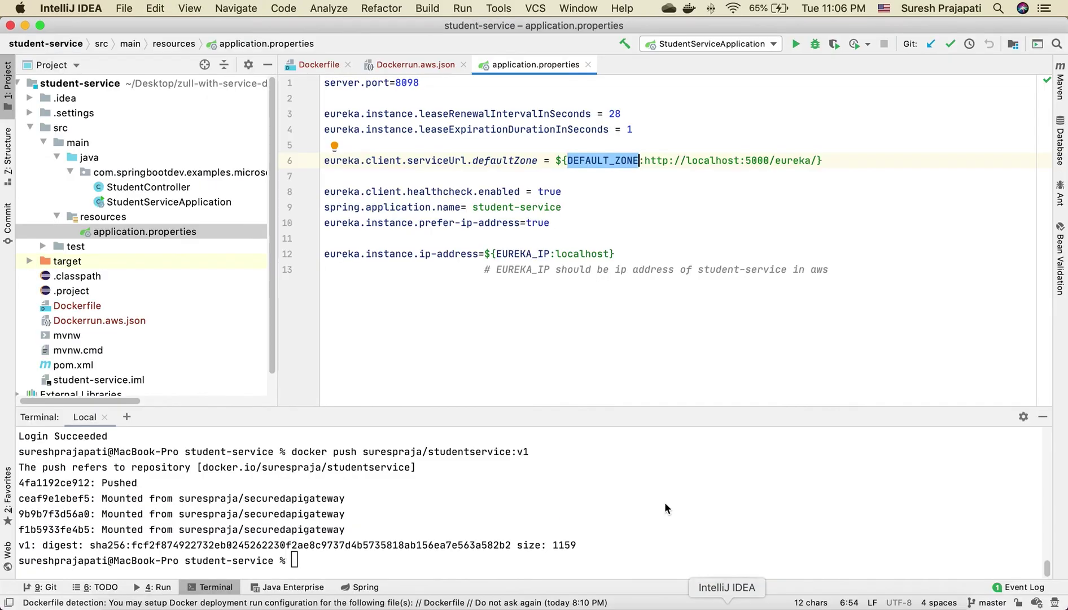
{"action": "double_click", "coordinate": [516, 254]}
{"action": "key", "text": "ctrl+c"}
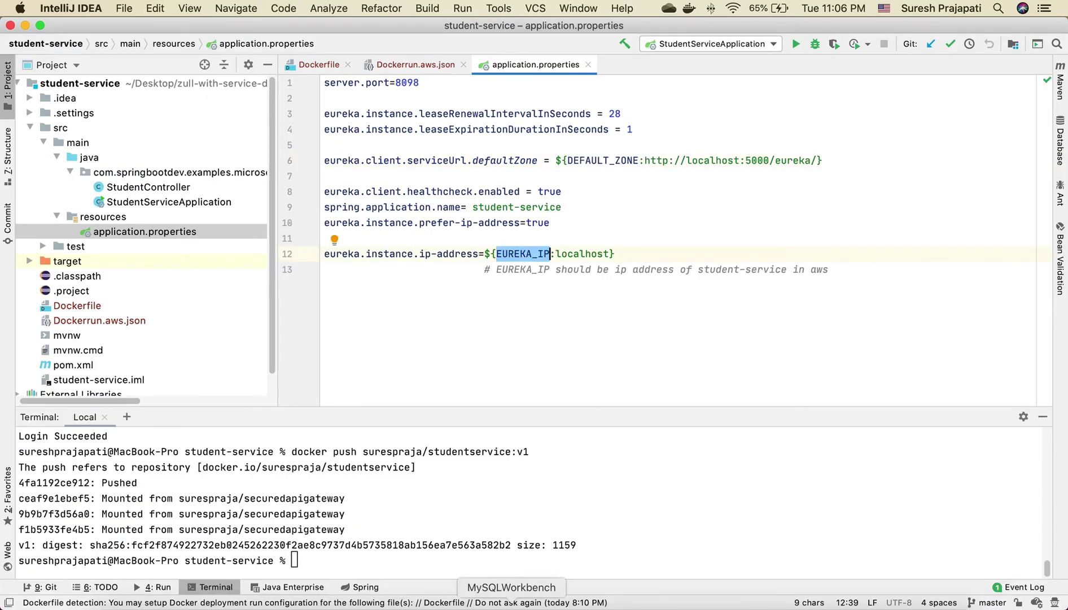
{"action": "left_click", "coordinate": [549, 604]}
{"action": "key", "text": "ctrl+v"}
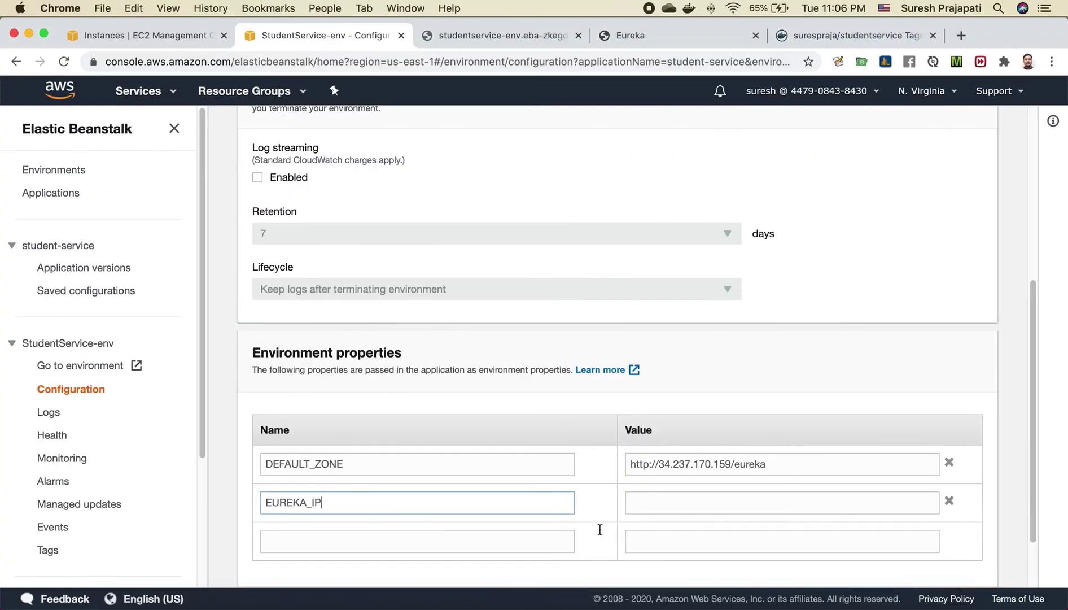
Set the EUREKA_IP value to 54.196.46.89, the StudentService-env instance's public IP copied from EC2, and apply the configuration.
{"action": "left_click", "coordinate": [649, 502]}
{"action": "left_click", "coordinate": [179, 40]}
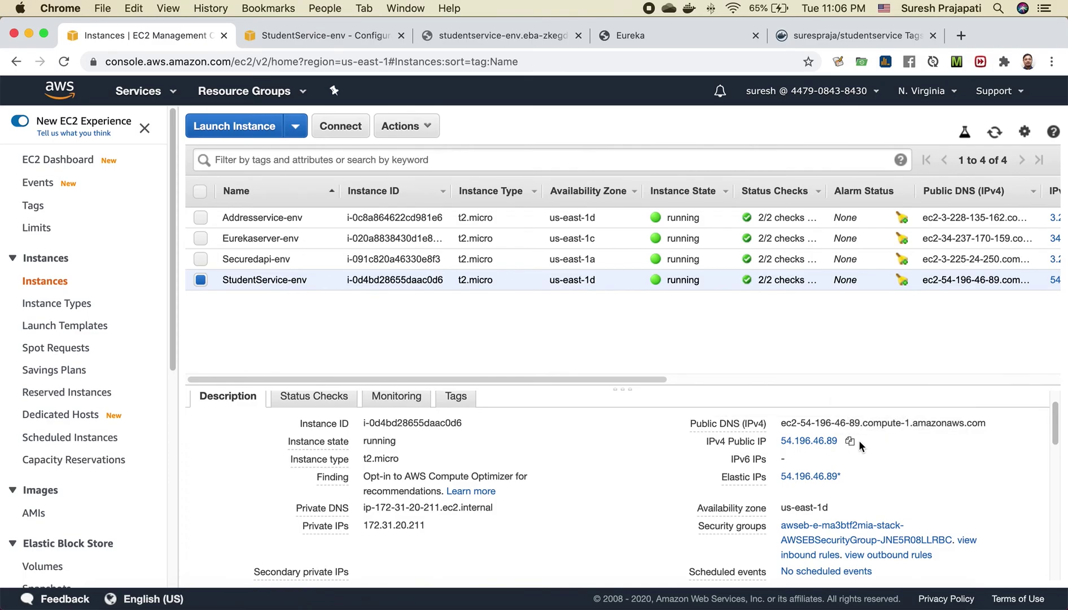
{"action": "left_click", "coordinate": [850, 441]}
{"action": "left_click", "coordinate": [464, 36]}
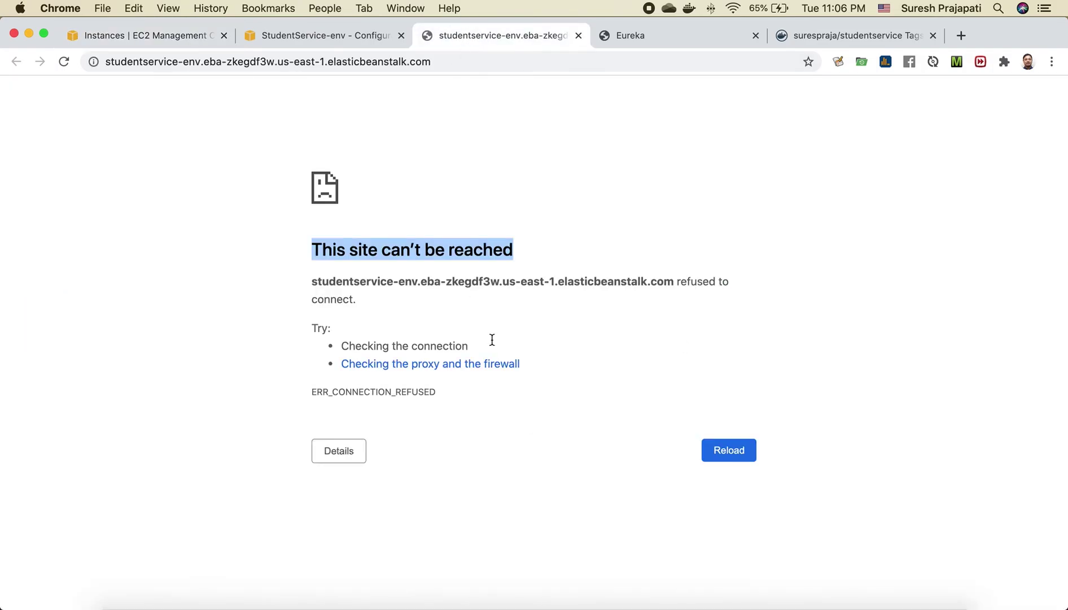
{"action": "left_click", "coordinate": [314, 34]}
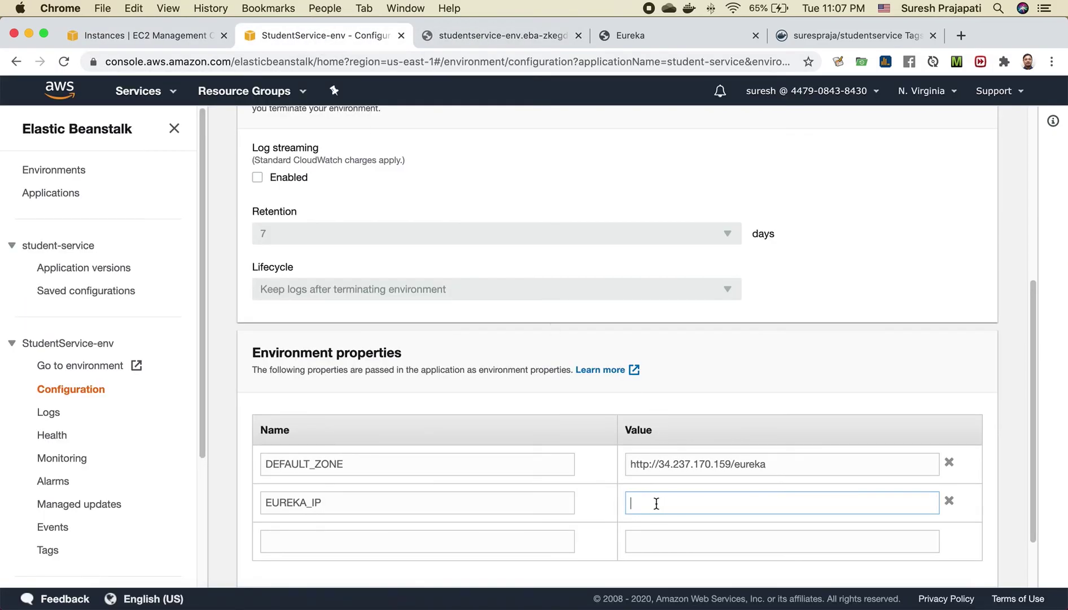
{"action": "key", "text": "super+v"}
{"action": "scroll", "coordinate": [731, 519], "scroll_direction": "down", "scroll_amount": 3}
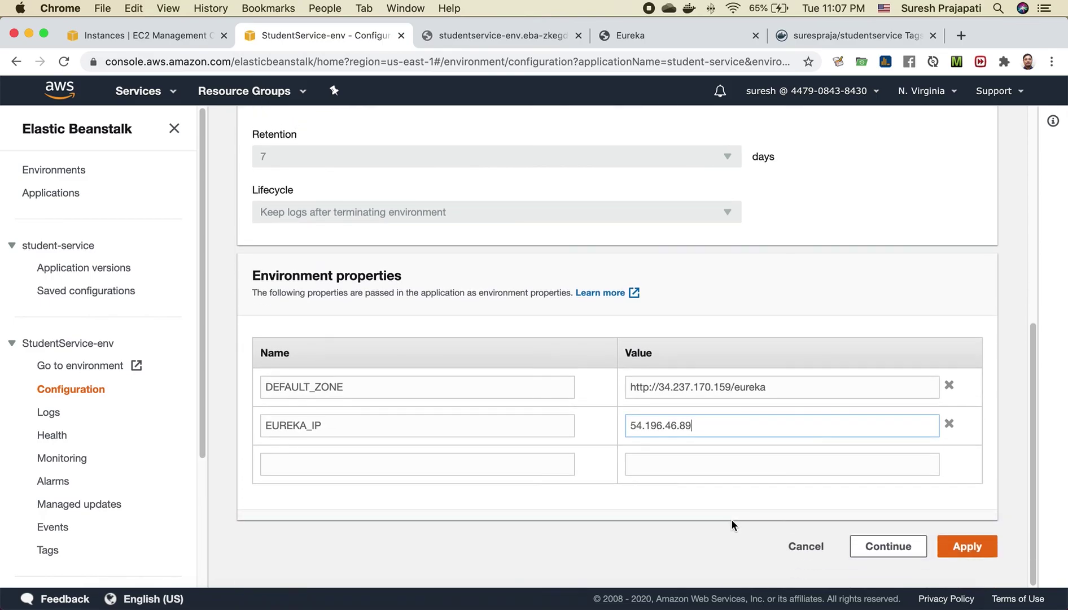
{"action": "left_click", "coordinate": [966, 546]}
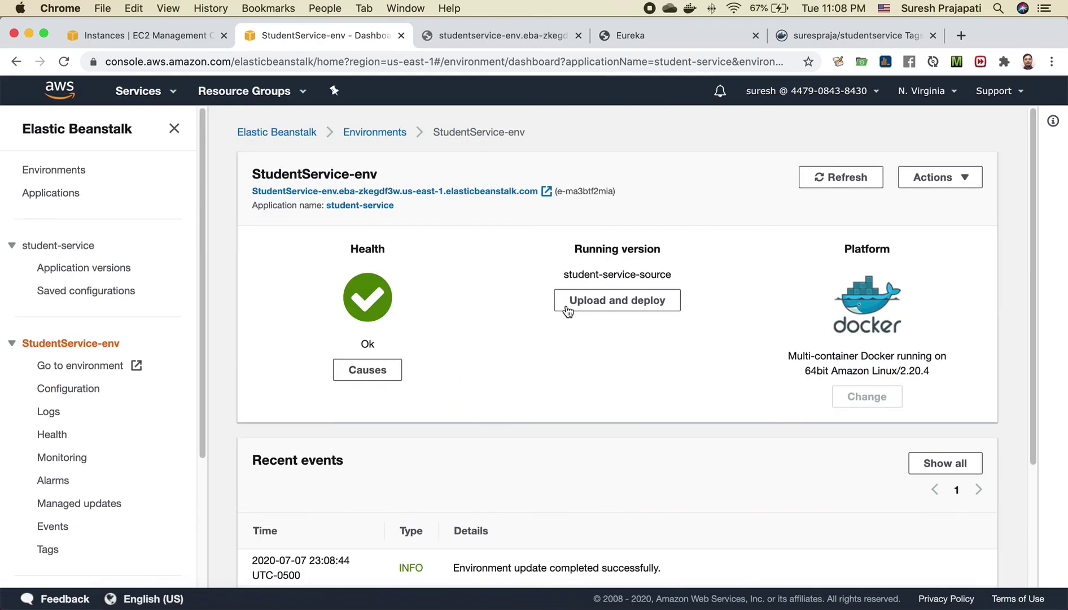
Open the StudentService-env URL from the environment dashboard and close the older duplicate tab.
{"action": "left_click", "coordinate": [488, 193]}
{"action": "left_click", "coordinate": [578, 36]}
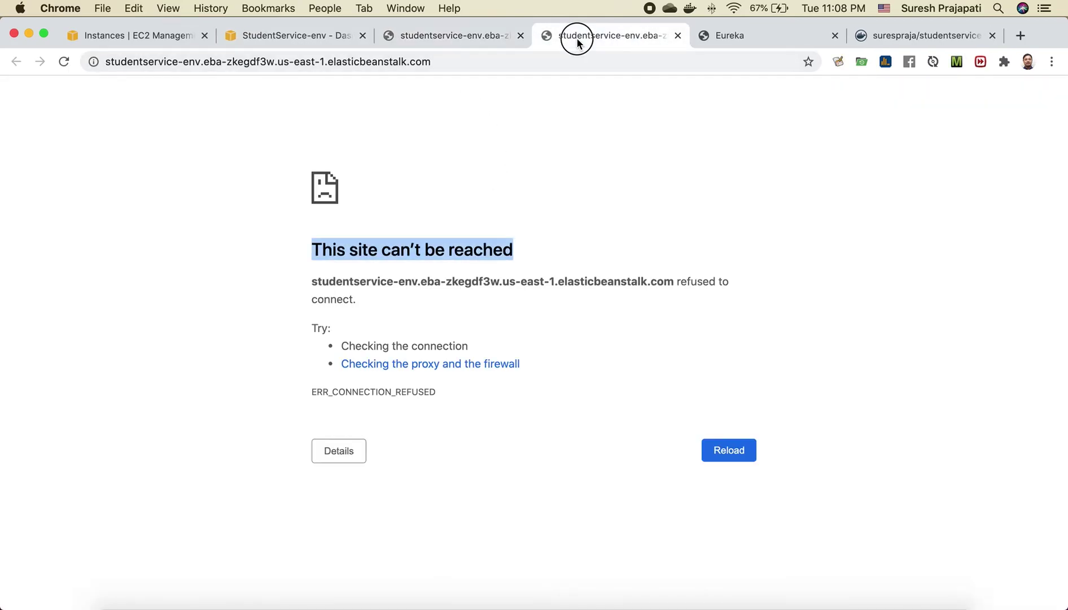
{"action": "left_click", "coordinate": [678, 36]}
{"action": "left_click", "coordinate": [455, 38]}
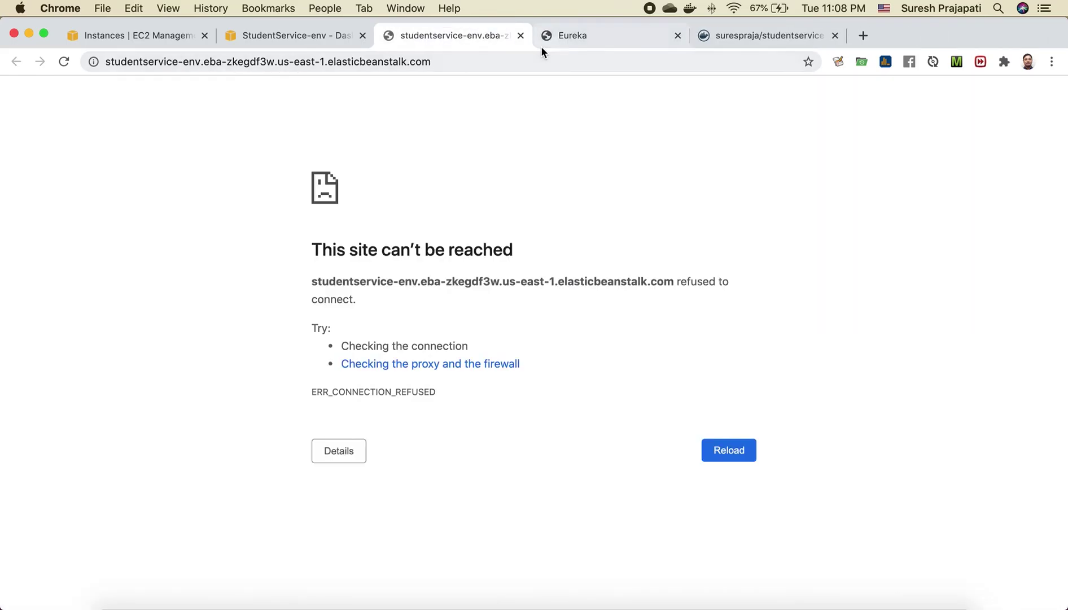
Check server.port in application.properties and load the StudentService-env URL with port 8098 appended.
{"action": "left_click", "coordinate": [474, 61]}
{"action": "left_click", "coordinate": [474, 61]}
{"action": "type", "text": ":"}
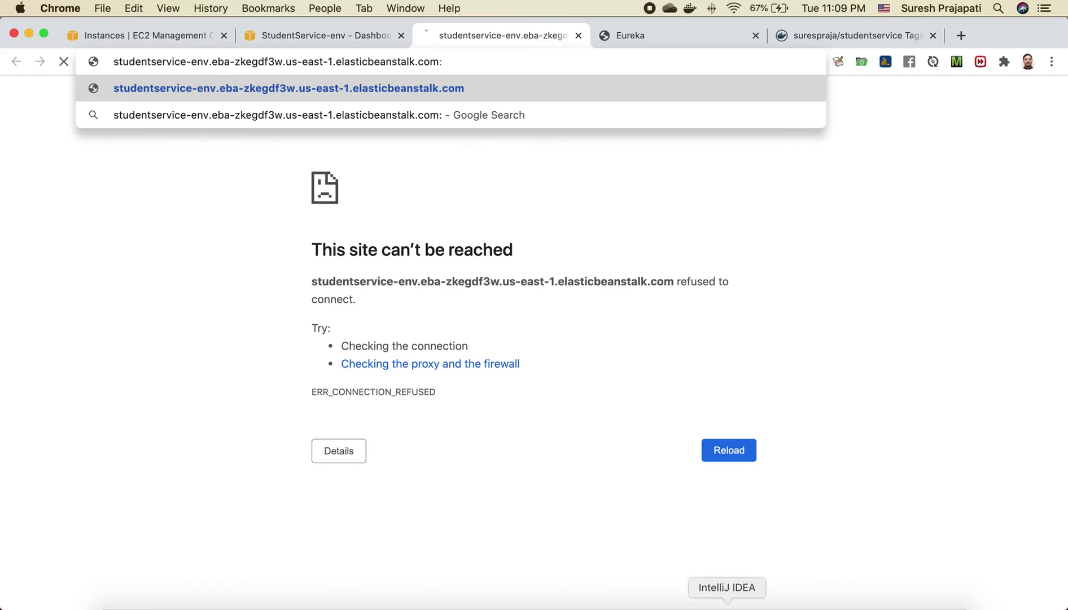
{"action": "left_click", "coordinate": [726, 603]}
{"action": "double_click", "coordinate": [406, 82]}
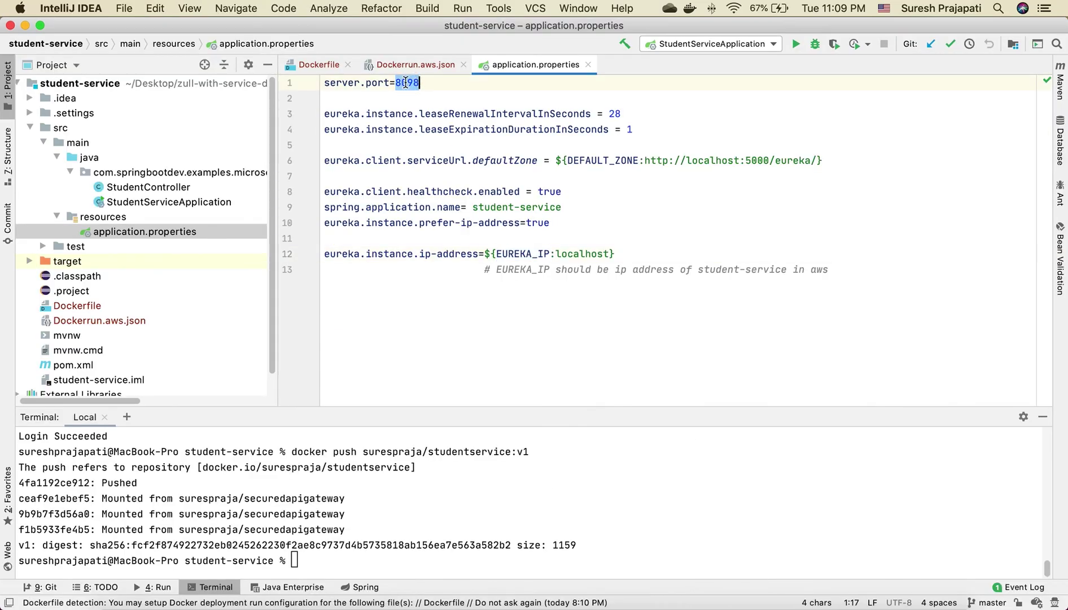
{"action": "left_click", "coordinate": [560, 598]}
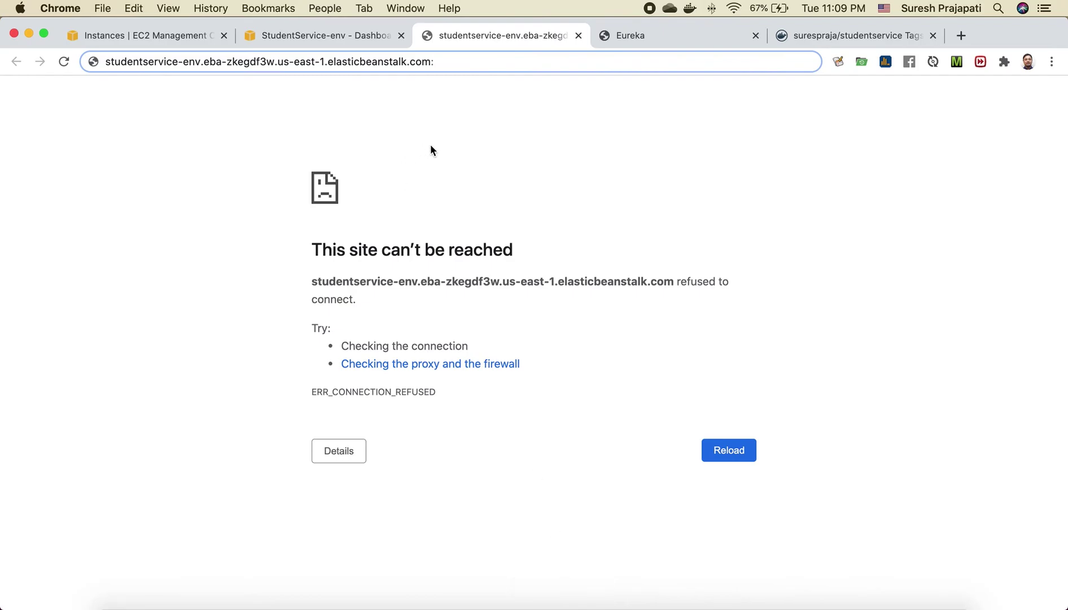
{"action": "type", "text": ":8098"}
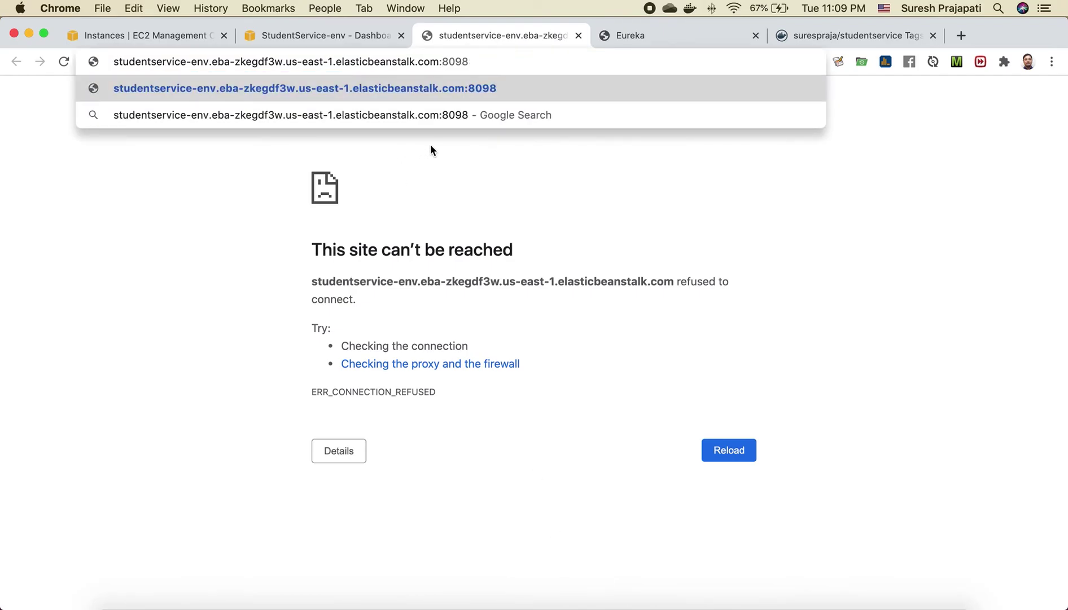
{"action": "key", "text": "Return"}
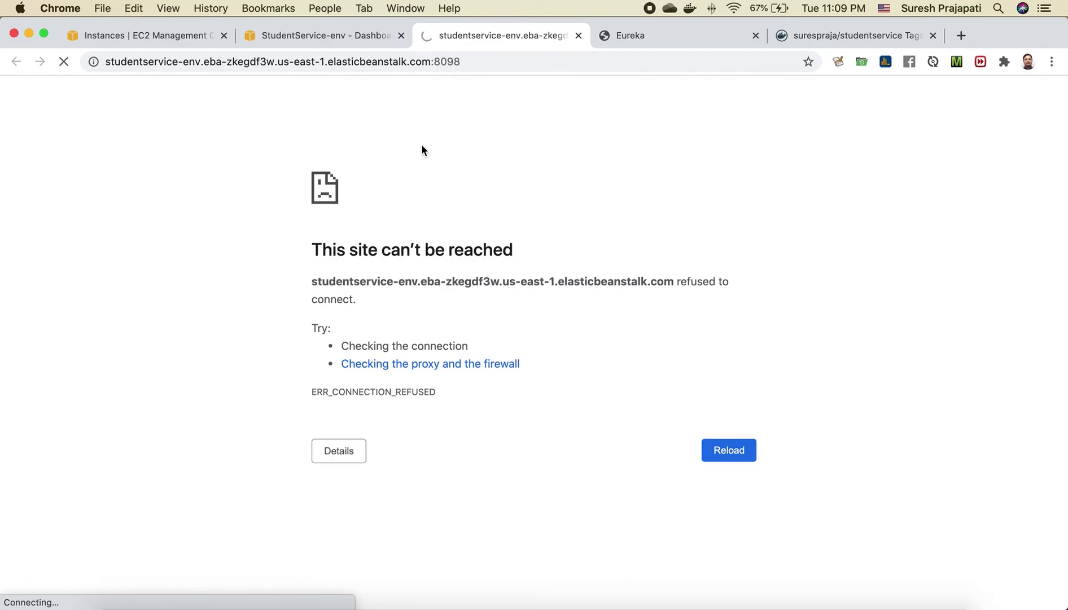
Add the line "we must configure security group to work" to the Sublime Text notes.
{"action": "left_click", "coordinate": [367, 600]}
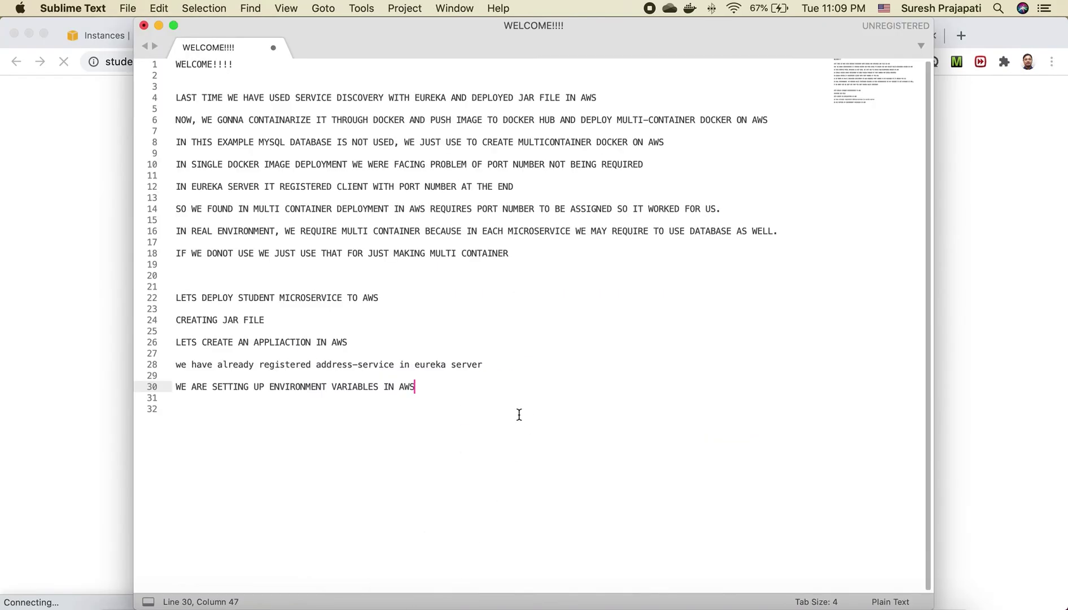
{"action": "key", "text": "Return"}
{"action": "key", "text": "Return"}
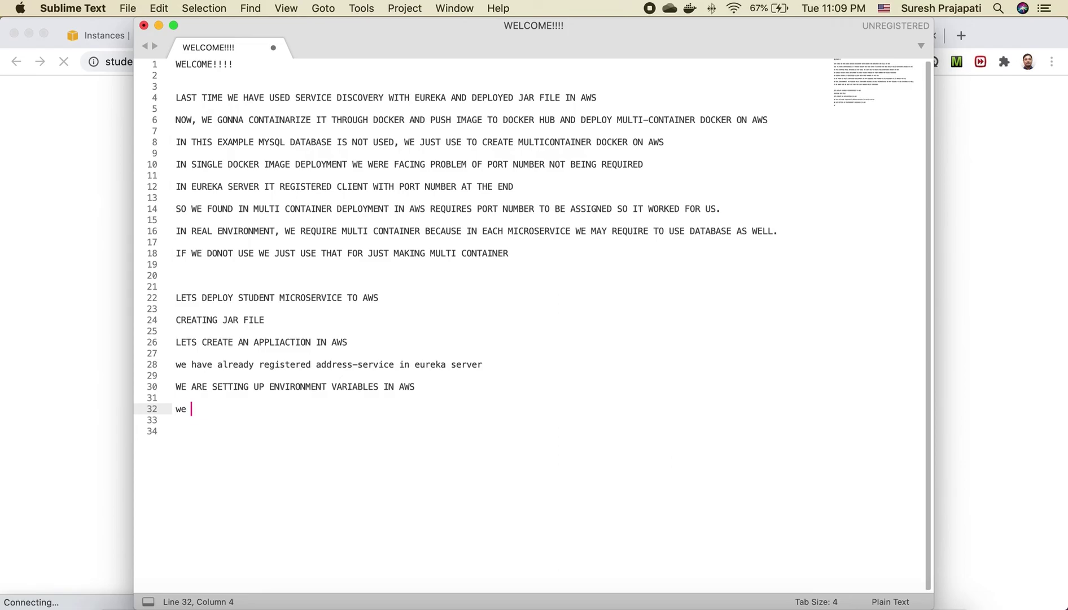
{"action": "type", "text": "we must configure security grou"}
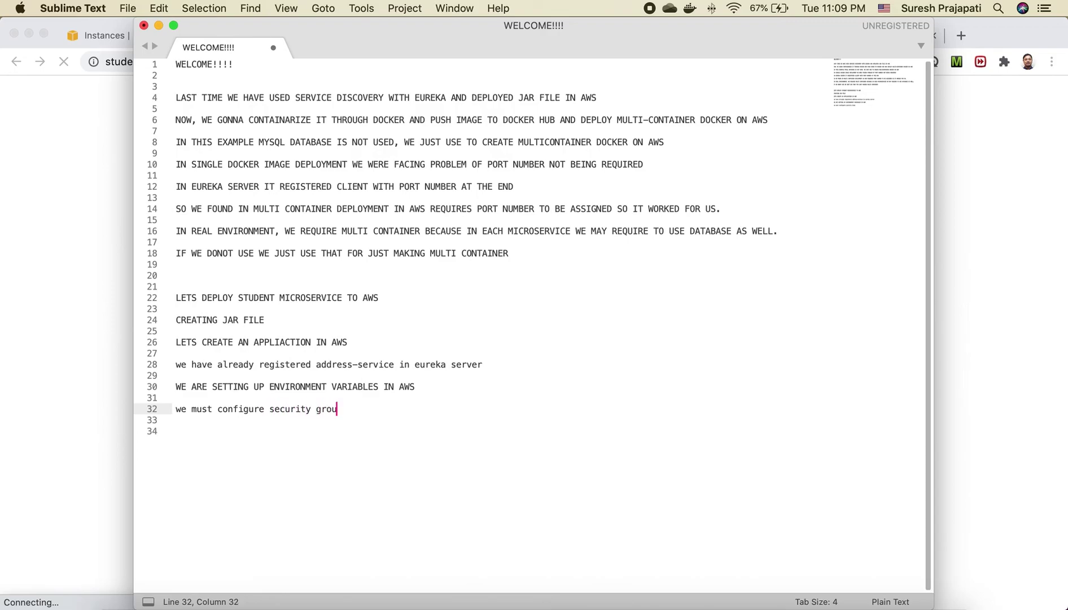
{"action": "type", "text": "p to work"}
Open the StudentService-env instance's security group from the EC2 instance details in Chrome, and start editing its inbound rules.
{"action": "left_click", "coordinate": [83, 293]}
{"action": "left_click", "coordinate": [309, 36]}
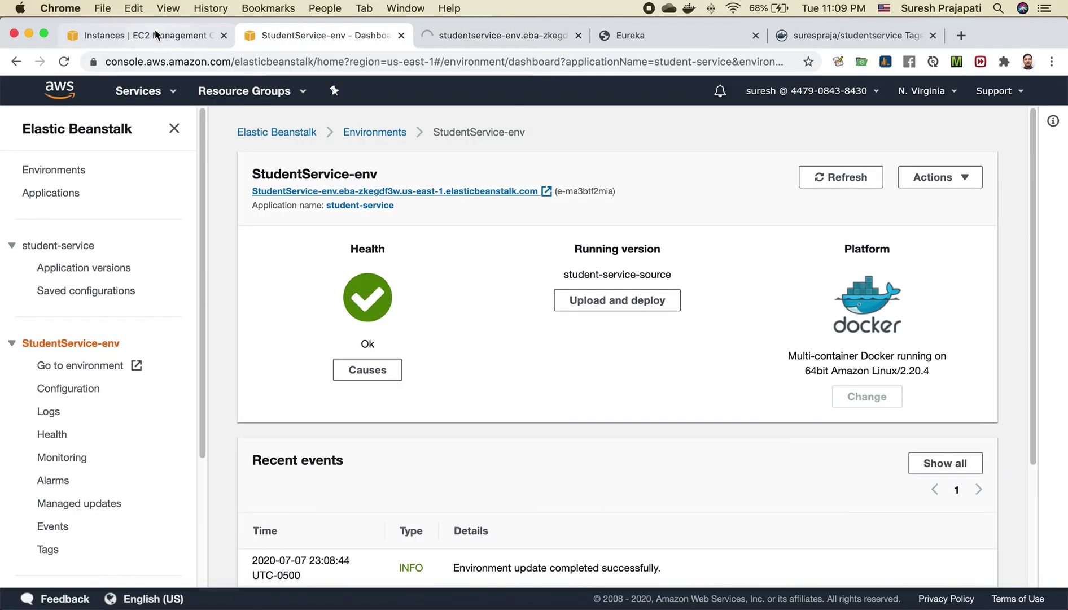
{"action": "left_click", "coordinate": [158, 37]}
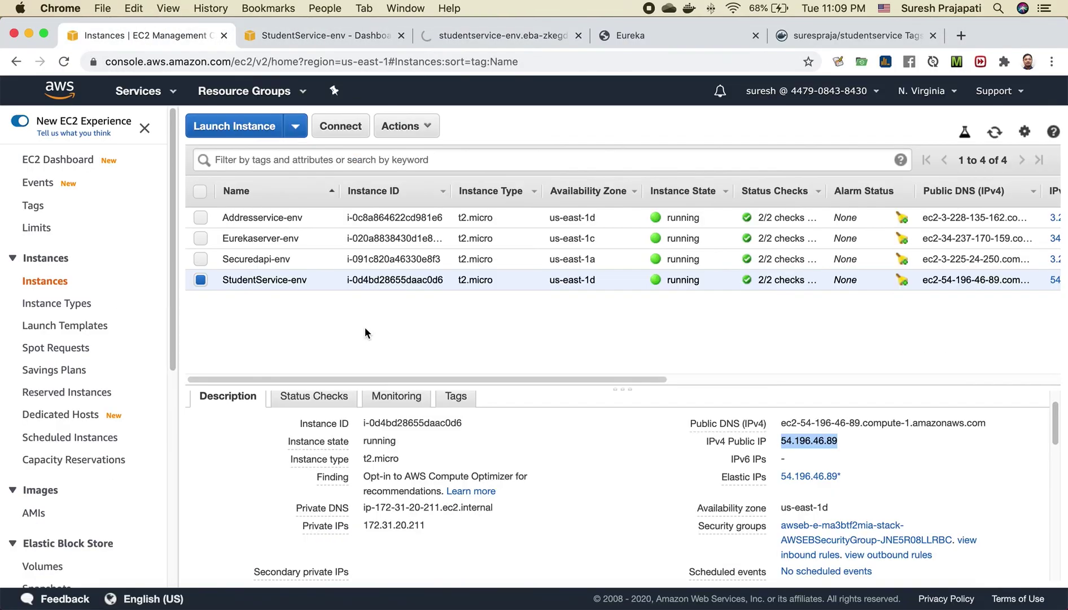
{"action": "left_click", "coordinate": [795, 525]}
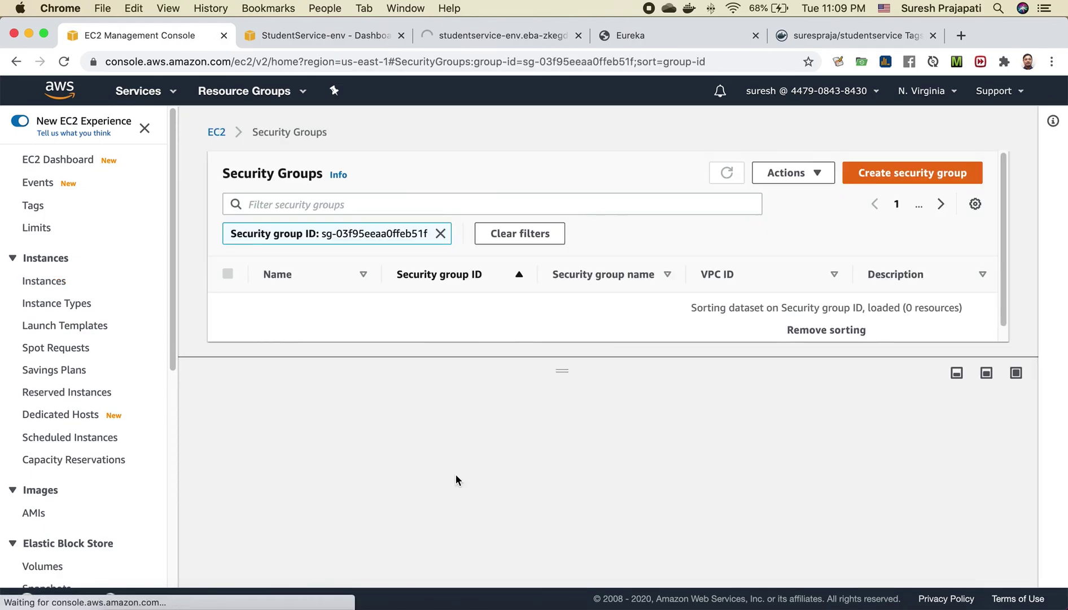
{"action": "left_click", "coordinate": [324, 432]}
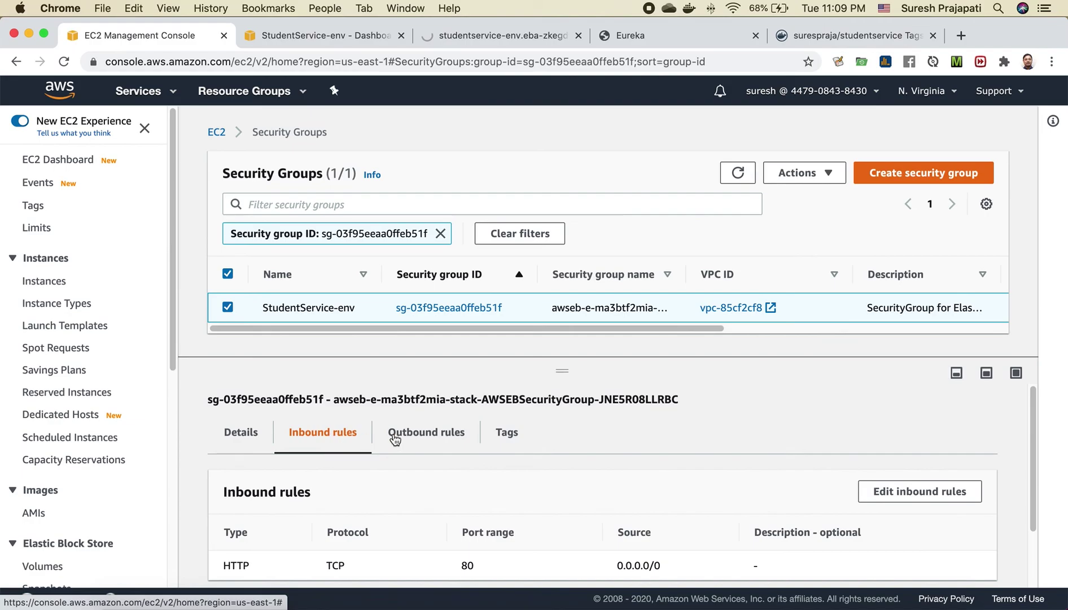
{"action": "left_click", "coordinate": [920, 494]}
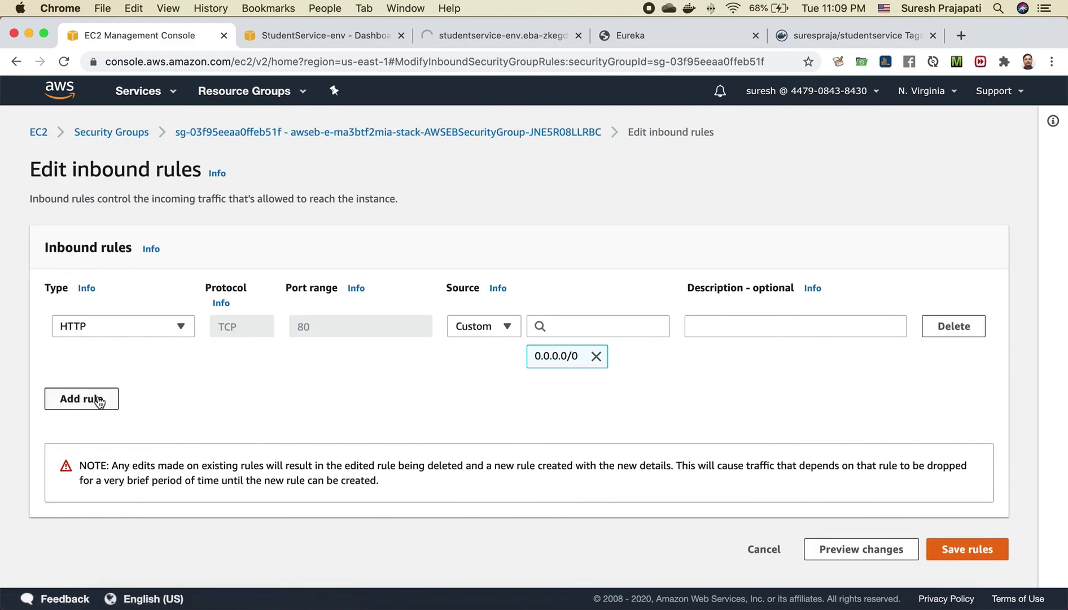
Add a custom TCP inbound rule for port 8098, choose its source, and save the security group's rules.
{"action": "left_click", "coordinate": [80, 399]}
{"action": "left_click", "coordinate": [300, 389]}
{"action": "type", "text": "8098"}
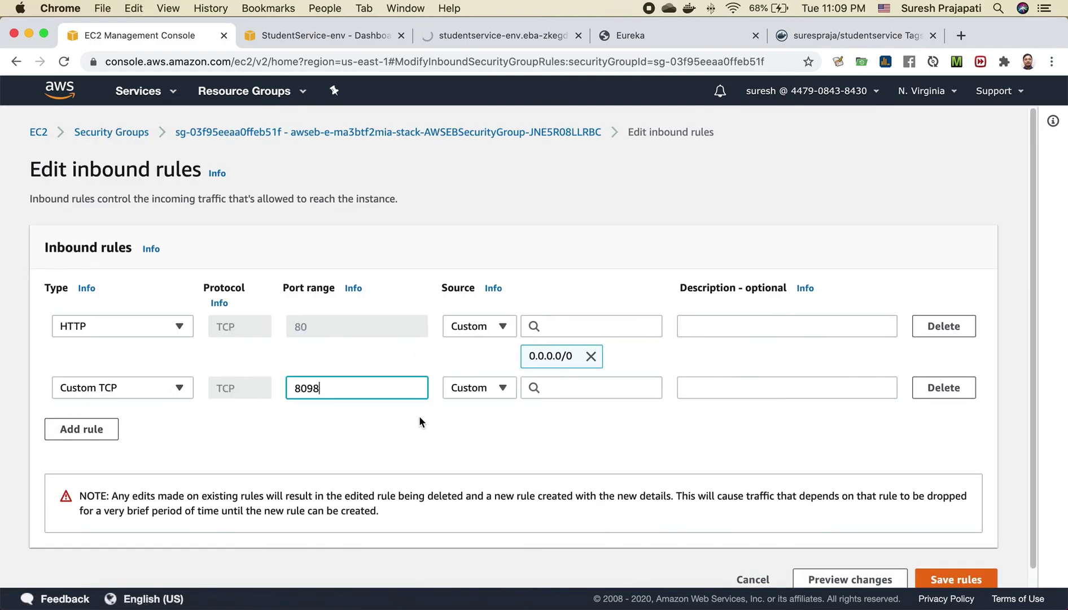
{"action": "left_click", "coordinate": [479, 388]}
{"action": "left_click", "coordinate": [468, 432]}
{"action": "scroll", "coordinate": [838, 482], "scroll_direction": "down", "scroll_amount": 3}
{"action": "left_click", "coordinate": [945, 560]}
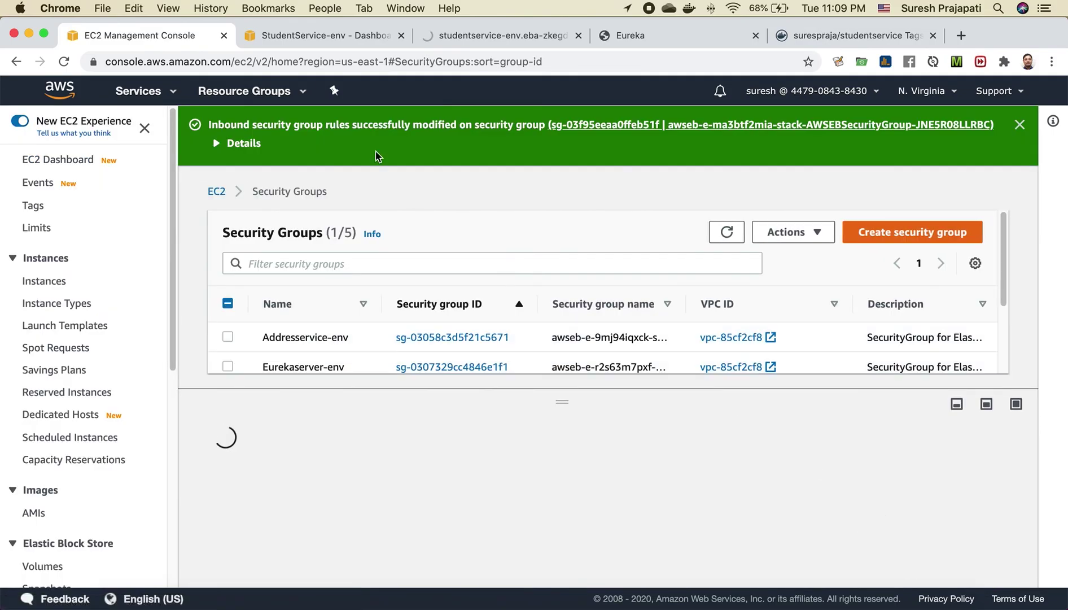
Load the StudentService-env URL on port 8098 again and check the page it returns.
{"action": "left_click", "coordinate": [452, 38]}
{"action": "left_click", "coordinate": [443, 61]}
{"action": "key", "text": "Return"}
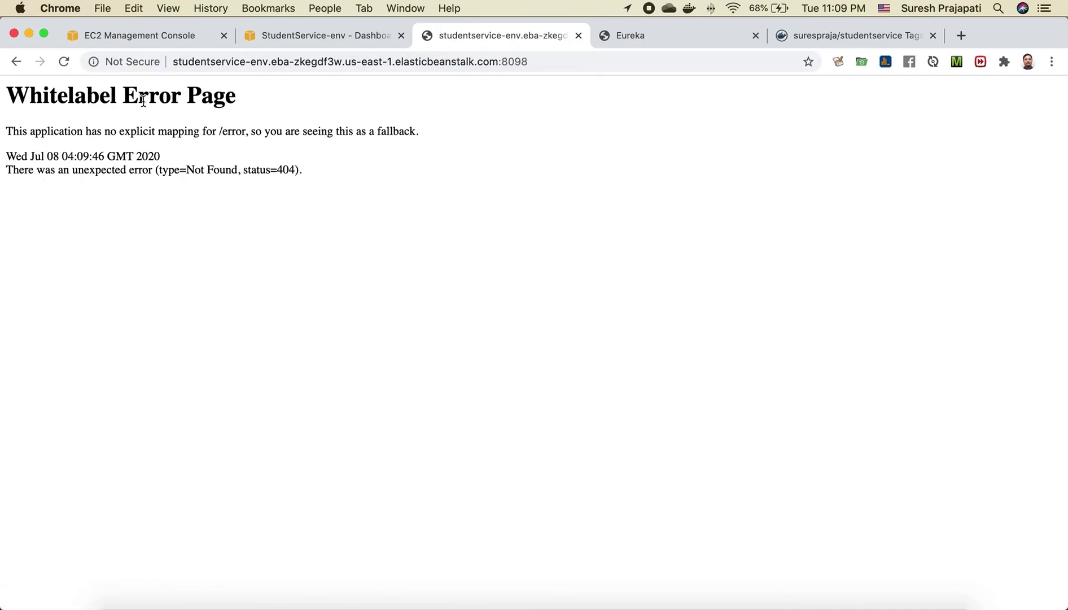
{"action": "left_click_drag", "start_coordinate": [44, 96], "coordinate": [235, 97]}
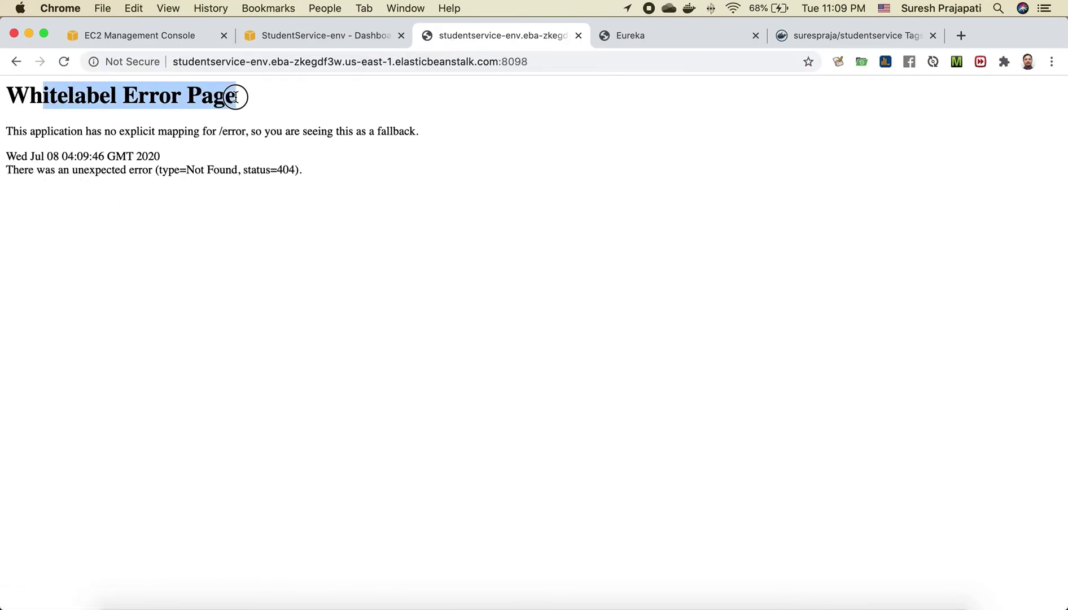
{"action": "left_click", "coordinate": [558, 63]}
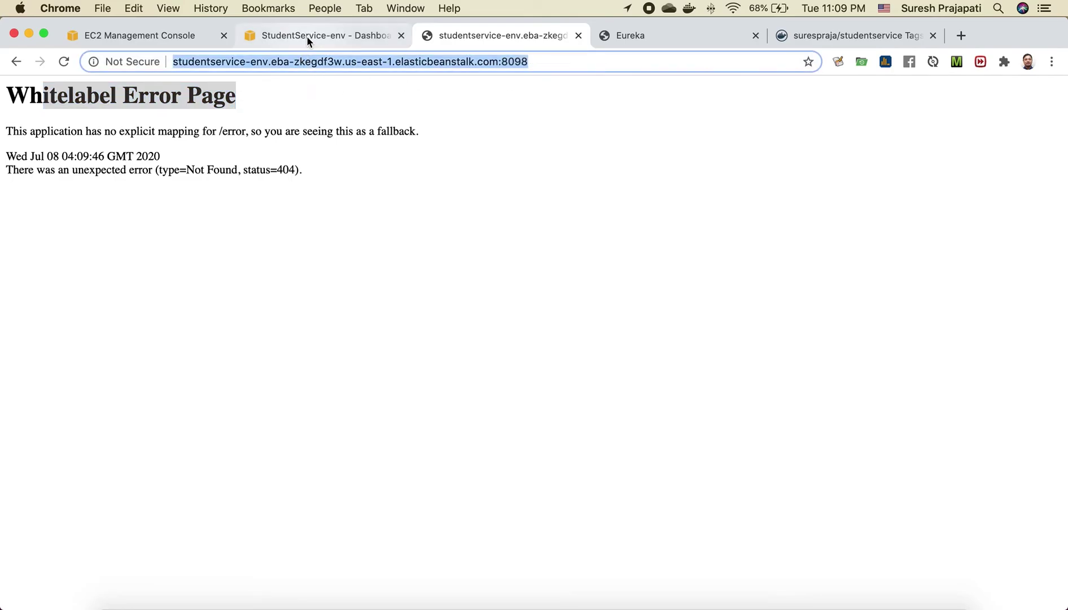
Bring up the Eureka dashboard and add the line "Lets check if it is registerd to eureka server as well" to the Sublime Text notes.
{"action": "left_click", "coordinate": [639, 39]}
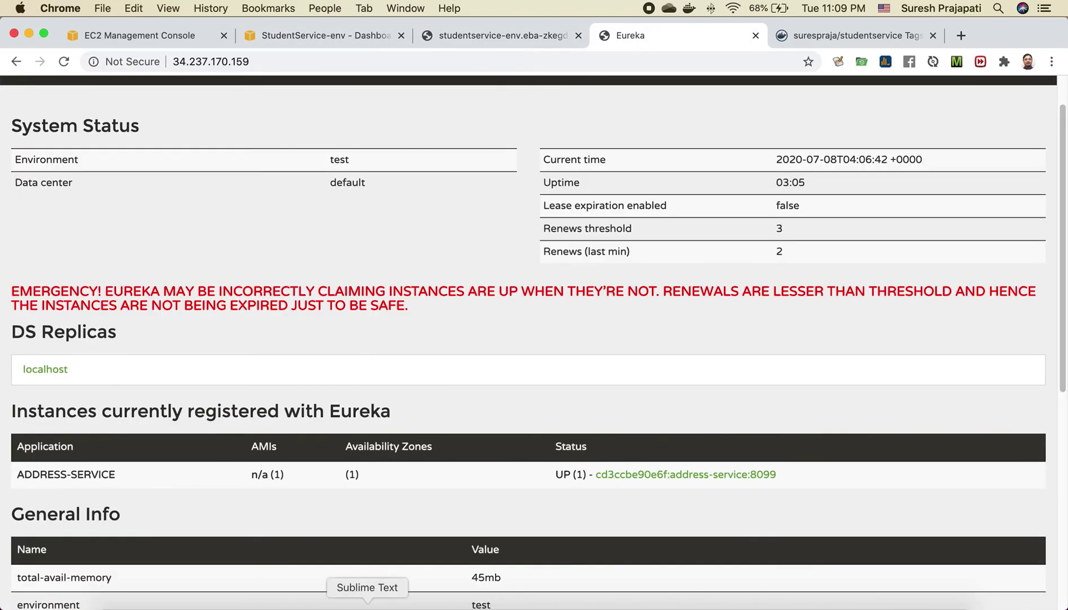
{"action": "left_click", "coordinate": [367, 606]}
{"action": "key", "text": "Return"}
{"action": "key", "text": "Return"}
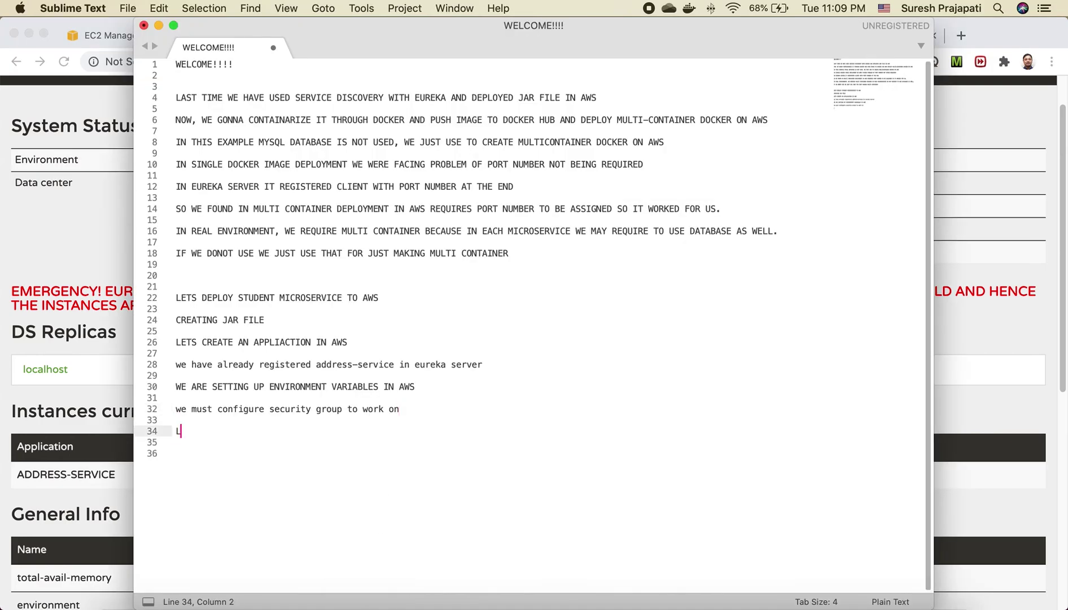
{"action": "type", "text": "Lets check if it is reg"}
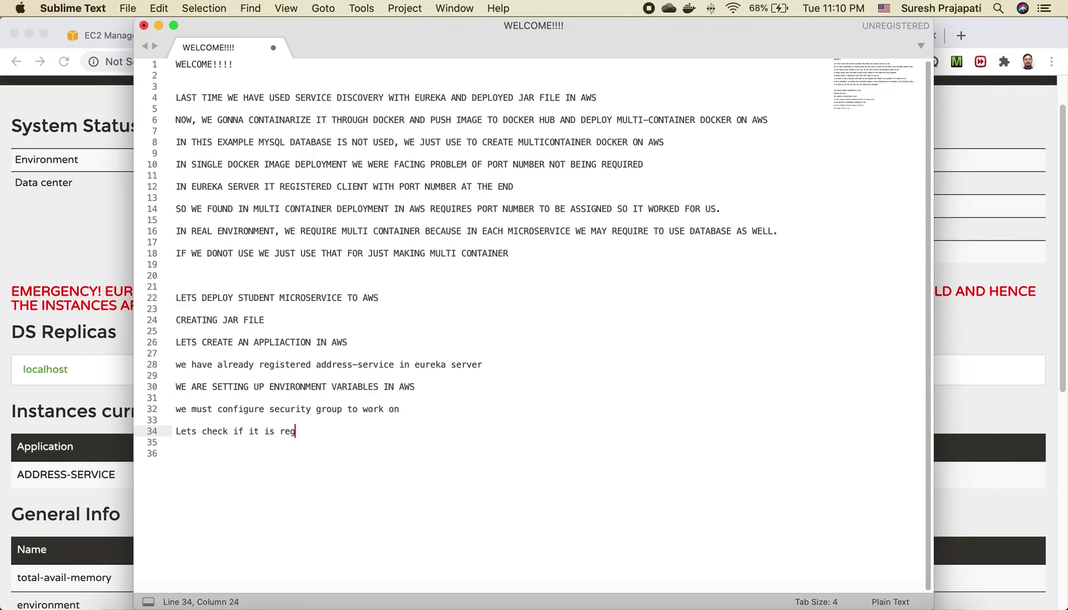
{"action": "type", "text": "isterd to eureka server "}
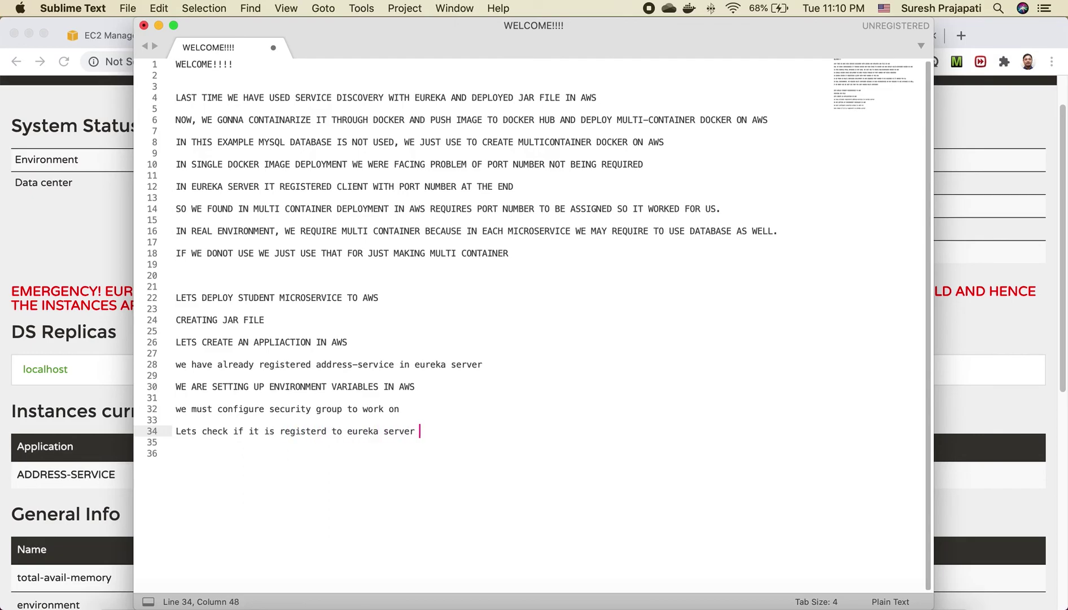
{"action": "type", "text": "as well"}
{"action": "key", "text": "Return"}
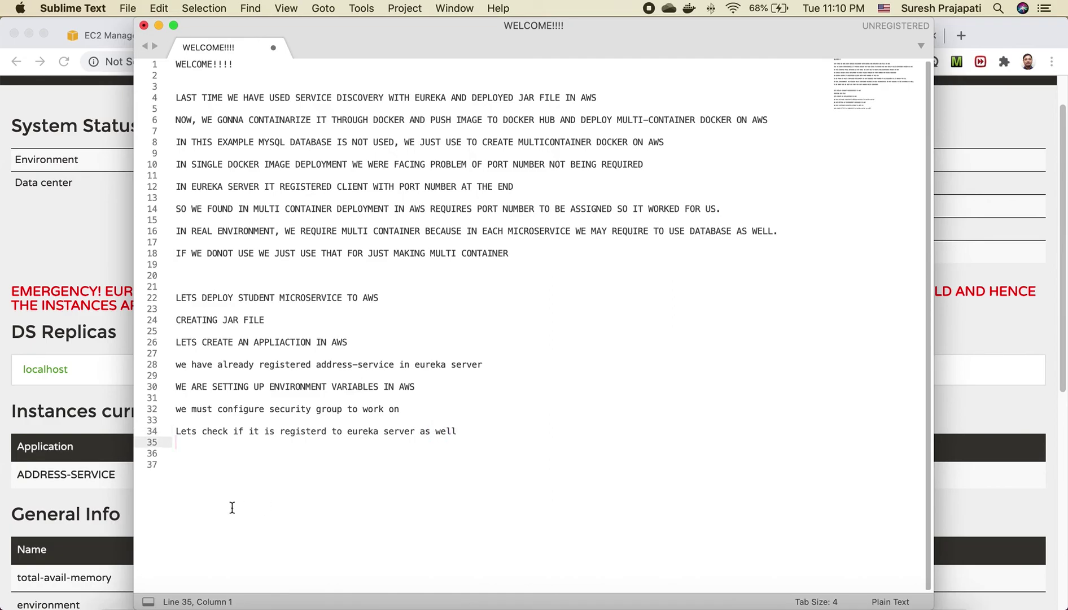
Refresh the Eureka dashboard in Chrome, check the STUDENT-SERVICE registration and its instance info page, and close that page.
{"action": "left_click", "coordinate": [79, 255]}
{"action": "left_click", "coordinate": [64, 61]}
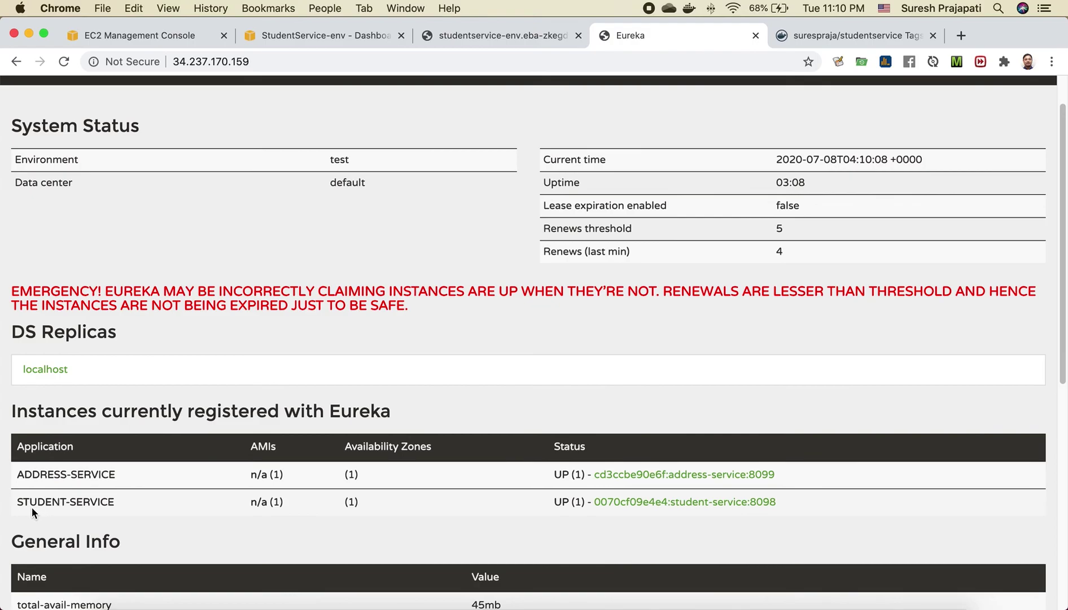
{"action": "left_click_drag", "start_coordinate": [16, 502], "coordinate": [765, 507]}
{"action": "left_click", "coordinate": [765, 506]}
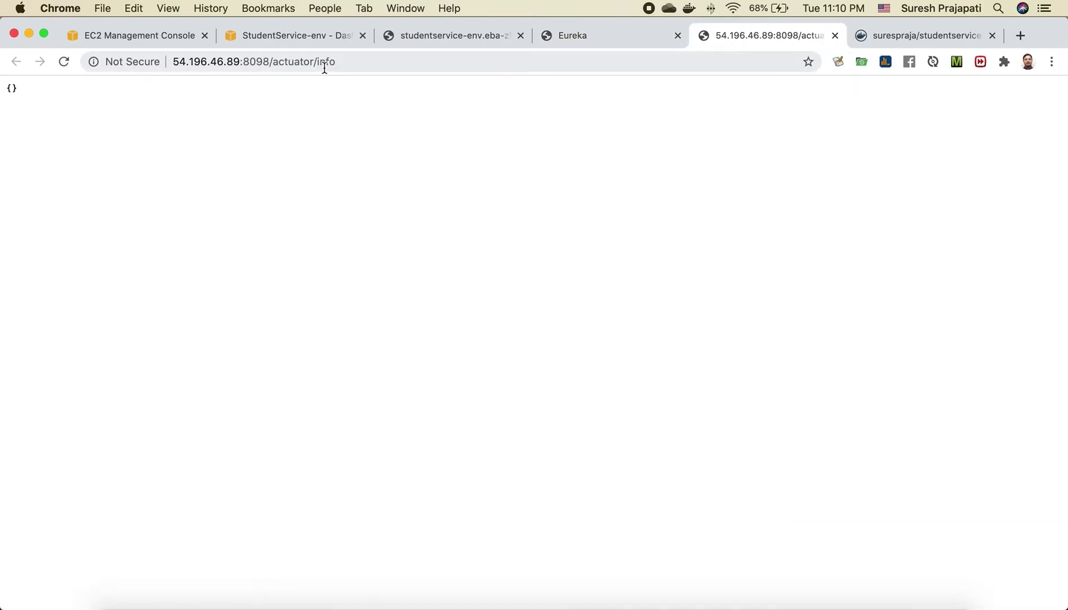
{"action": "left_click", "coordinate": [35, 94]}
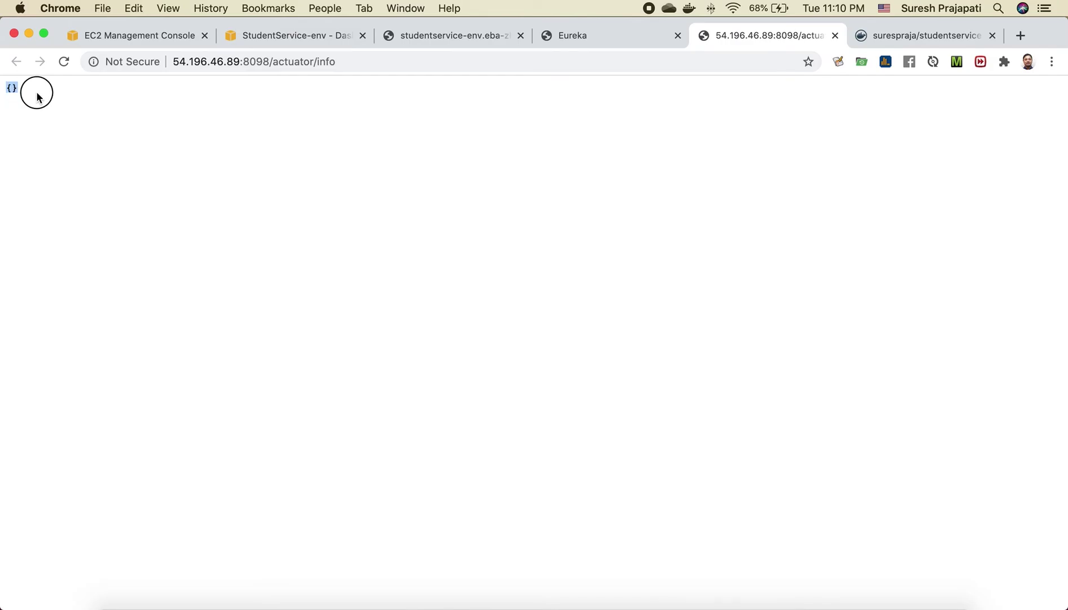
{"action": "left_click", "coordinate": [838, 36]}
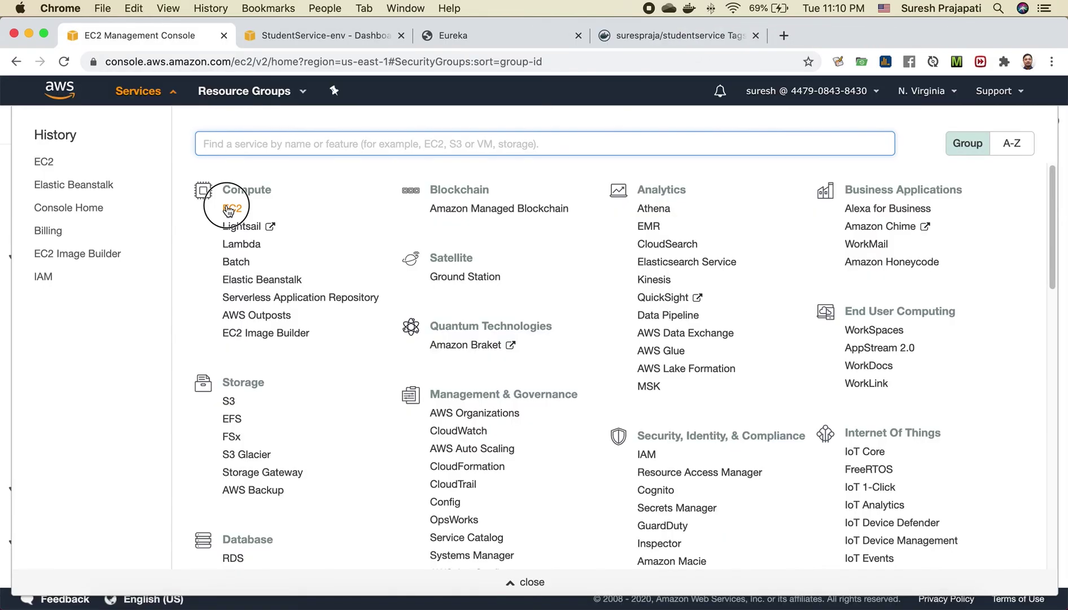
Open the running EC2 instances and copy the IPv4 public IP of Securedapi-env.
{"action": "left_click", "coordinate": [229, 209]}
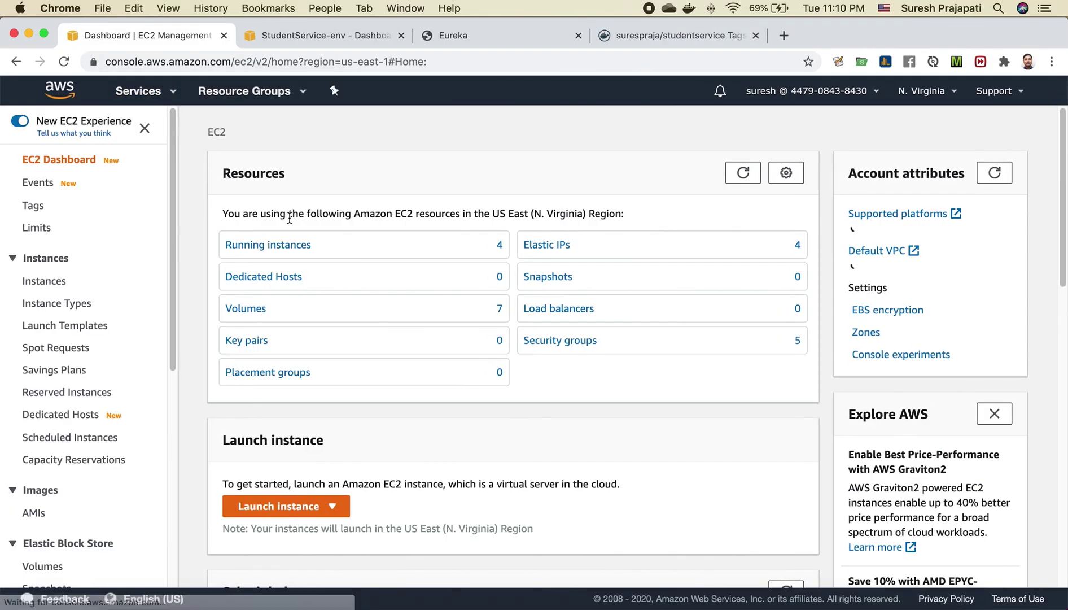
{"action": "left_click", "coordinate": [285, 252]}
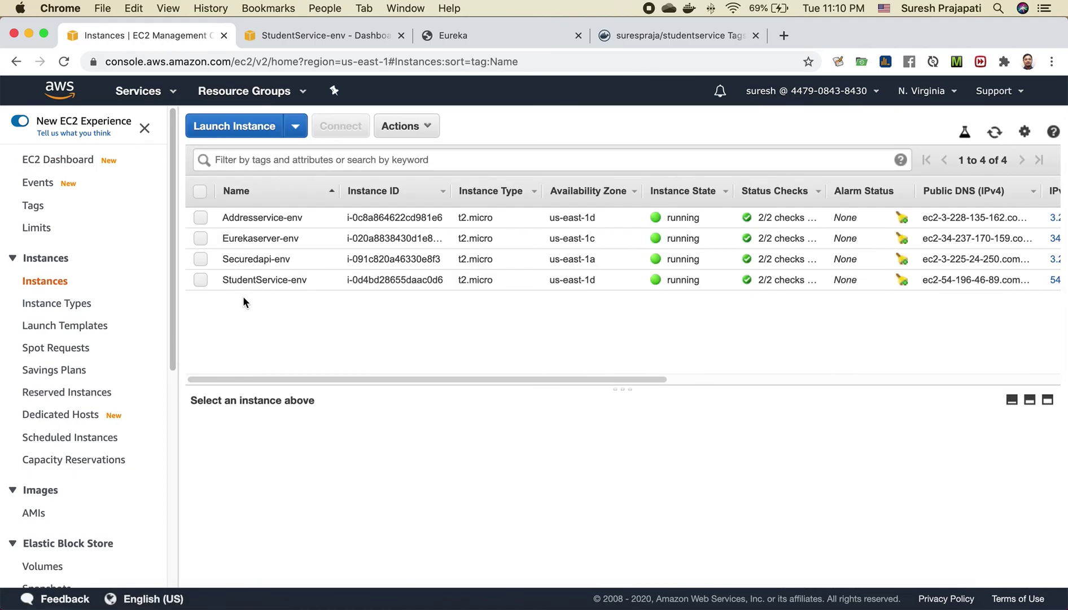
{"action": "left_click", "coordinate": [251, 258]}
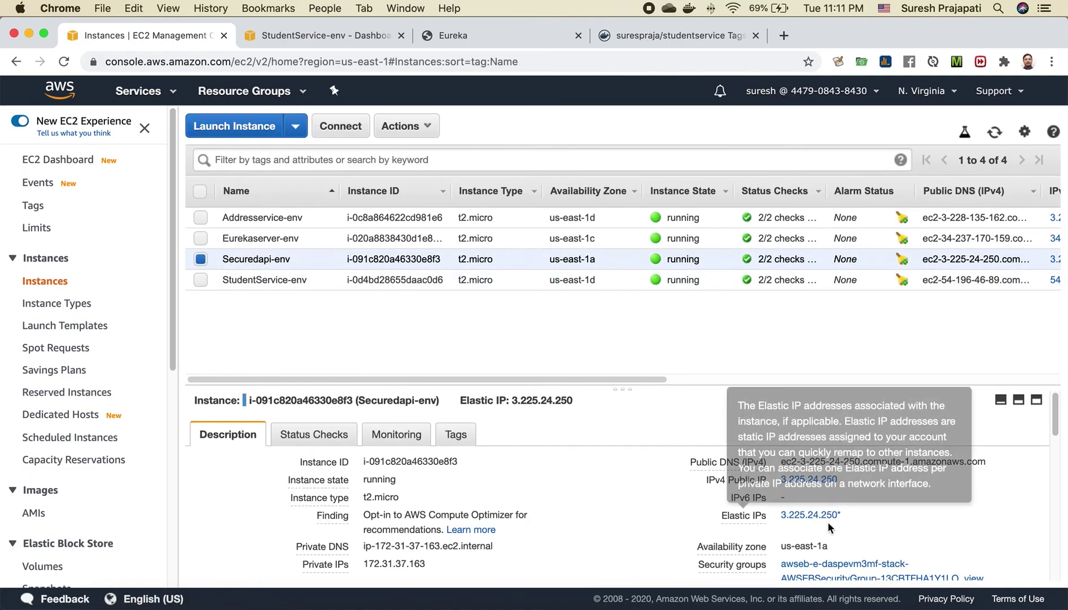
{"action": "left_click", "coordinate": [851, 480]}
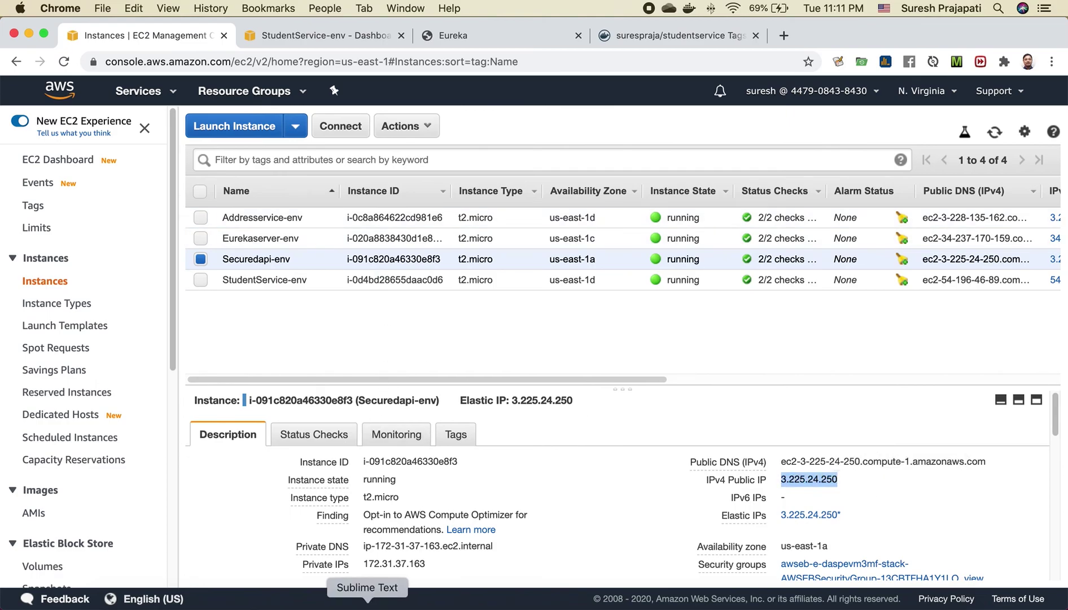
Add the line "This 3.225.24.250 is the main api gateway secured with JWT authentication" to the Sublime Text notes.
{"action": "left_click", "coordinate": [367, 604]}
{"action": "key", "text": "Return"}
{"action": "key", "text": "Return"}
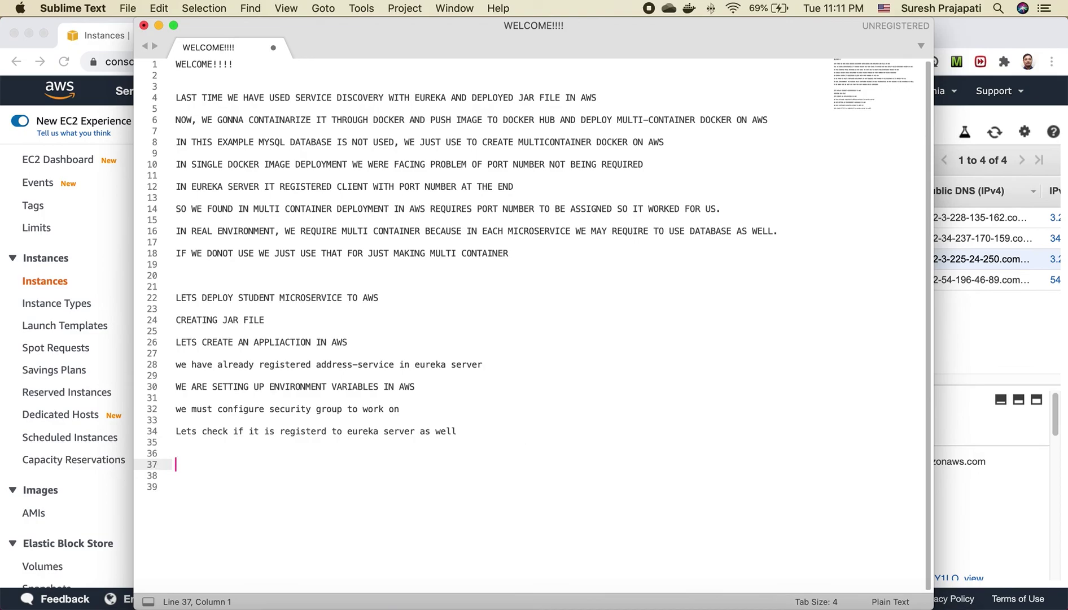
{"action": "type", "text": "This"}
{"action": "key", "text": "super+v"}
{"action": "type", "text": "is the main api gat"}
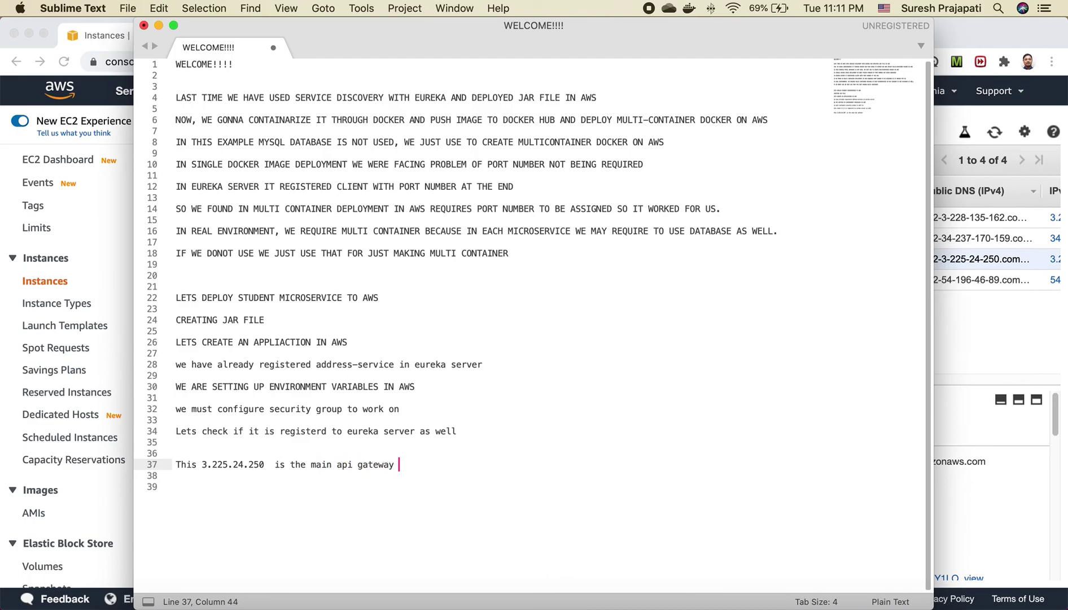
{"action": "type", "text": "eway secured with JS"}
{"action": "key", "text": "BackSpace"}
{"action": "type", "text": "WT authentication"}
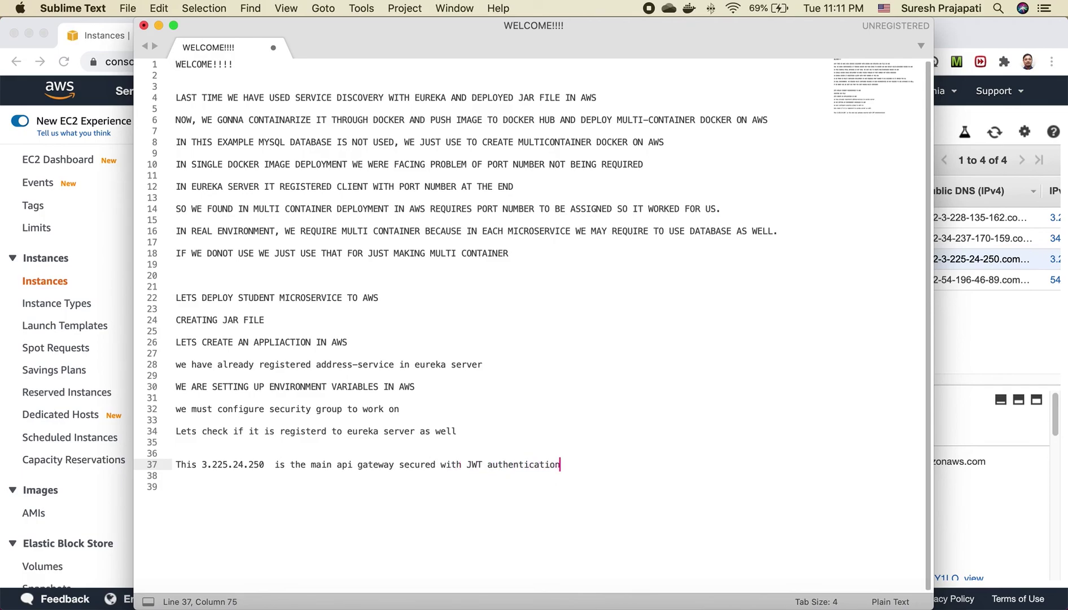
Add the line "now lets try to hit request to 3.225.24.250 and see" below the API gateway note.
{"action": "key", "text": "Return"}
{"action": "key", "text": "Return"}
{"action": "type", "text": "no "}
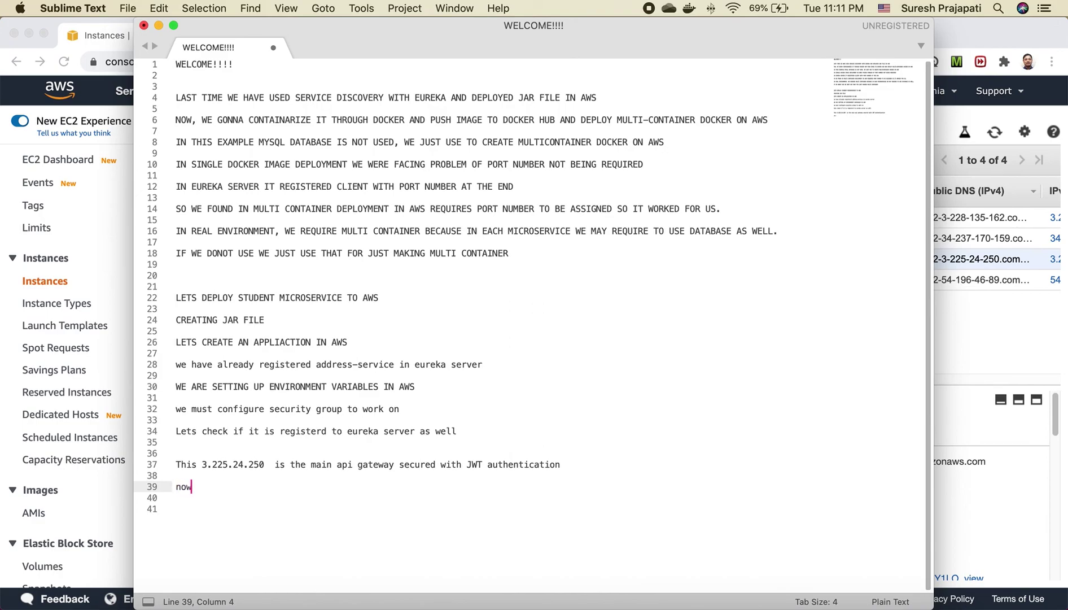
{"action": "type", "text": " lwe"}
{"action": "key", "text": "BackSpace"}
{"action": "key", "text": "BackSpace"}
{"action": "type", "text": "ets try to hit request to"}
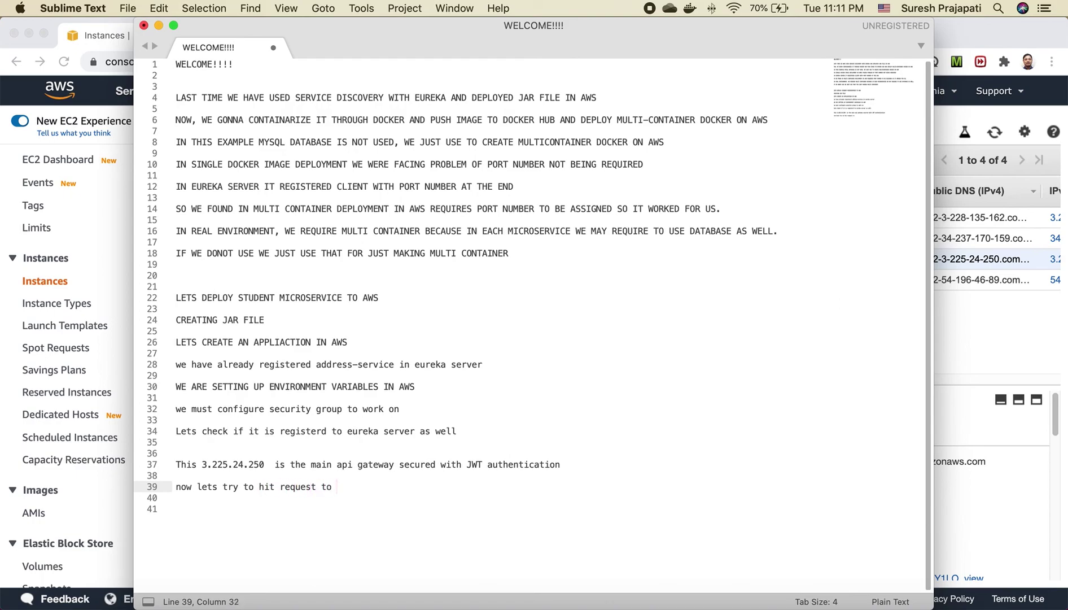
{"action": "key", "text": "super+v"}
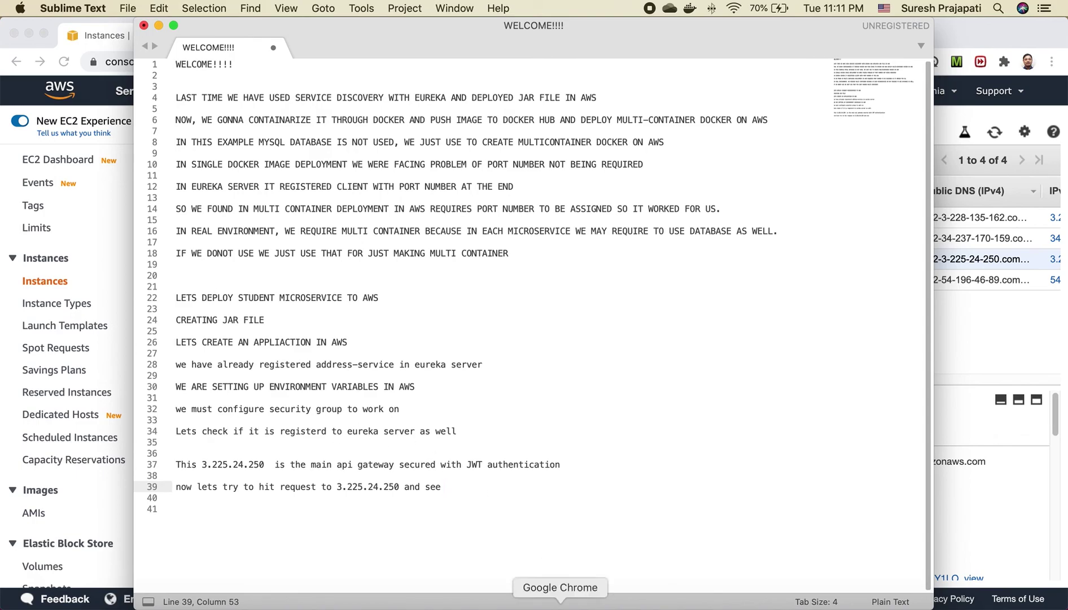
Switch to test.http in Visual Studio Code and replace localhost with 3.225.24.250 in the signin request URL.
{"action": "left_click", "coordinate": [815, 603]}
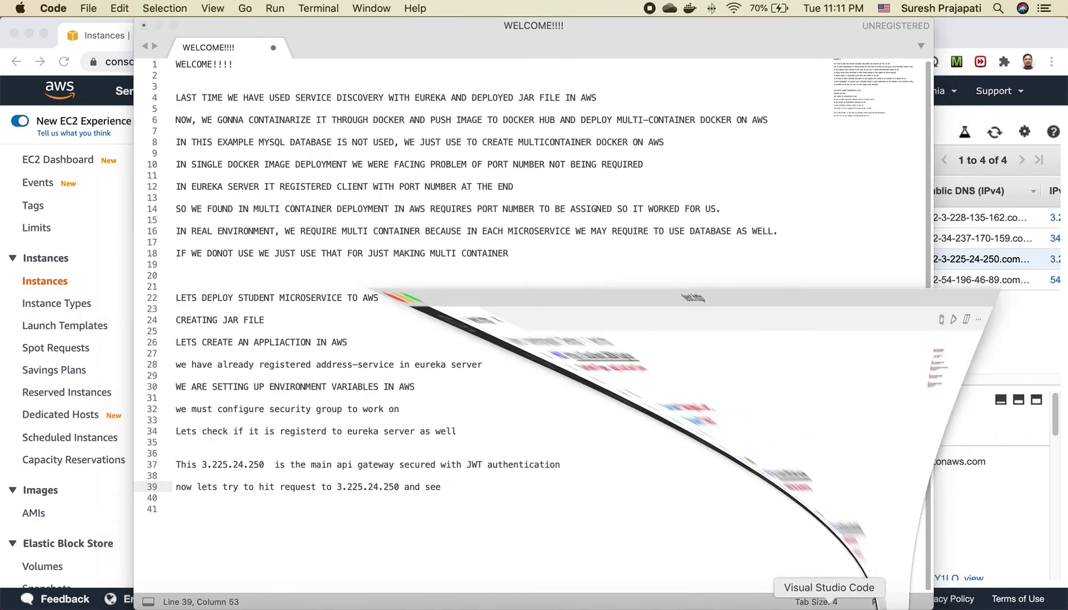
{"action": "left_click", "coordinate": [469, 203]}
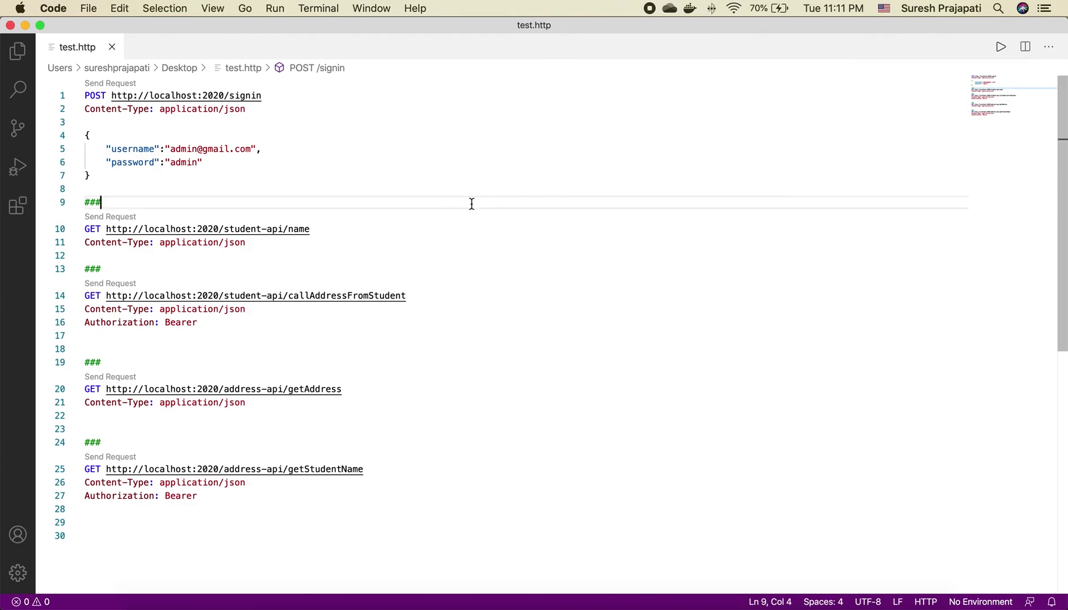
{"action": "left_click", "coordinate": [160, 95]}
{"action": "double_click", "coordinate": [161, 95]}
{"action": "key", "text": "super+v"}
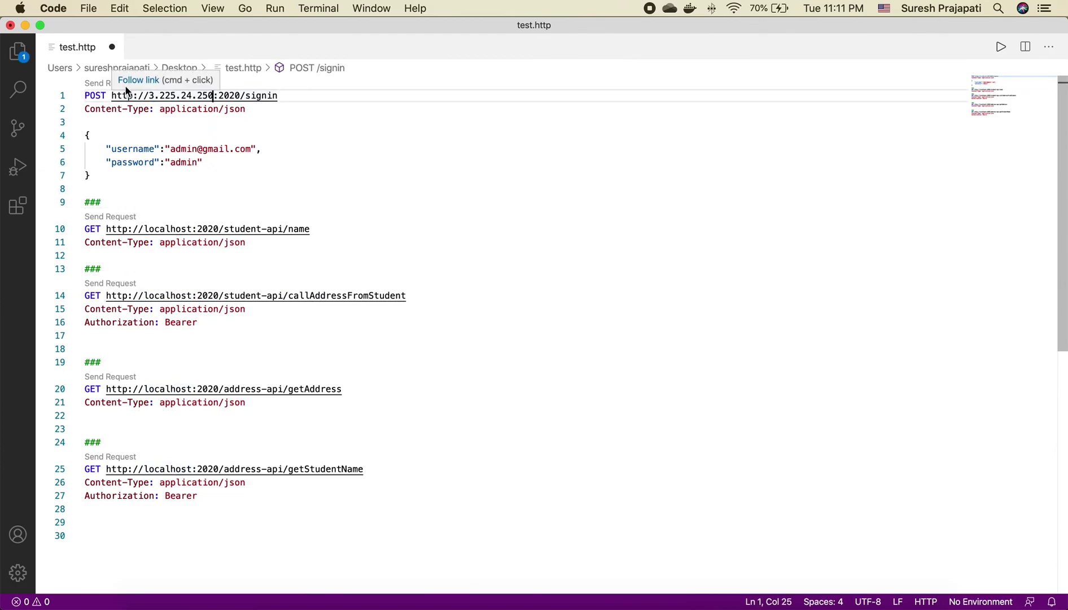
Replace localhost with 3.225.24.250 in the four student-api and address-api GET request URLs.
{"action": "double_click", "coordinate": [181, 229]}
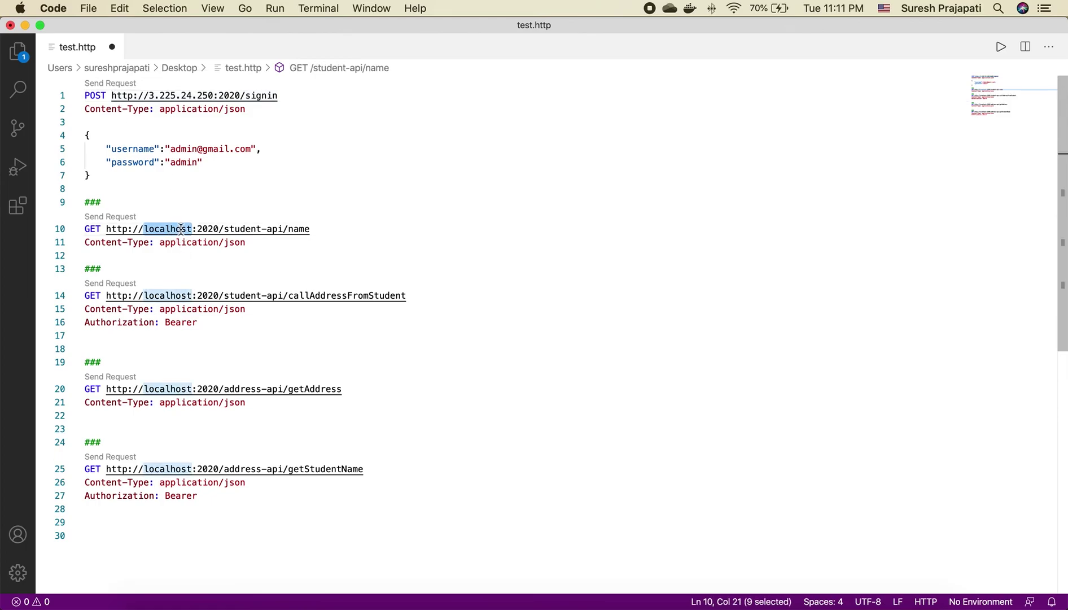
{"action": "key", "text": "super+v"}
{"action": "double_click", "coordinate": [161, 295]}
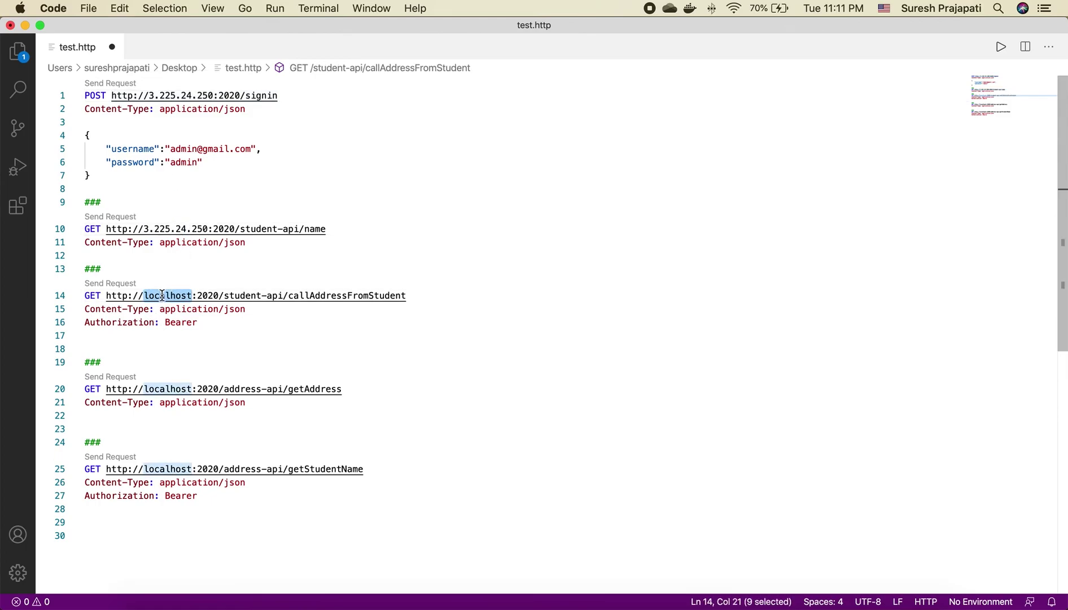
{"action": "key", "text": "super+v"}
{"action": "double_click", "coordinate": [165, 388]}
{"action": "key", "text": "super+v"}
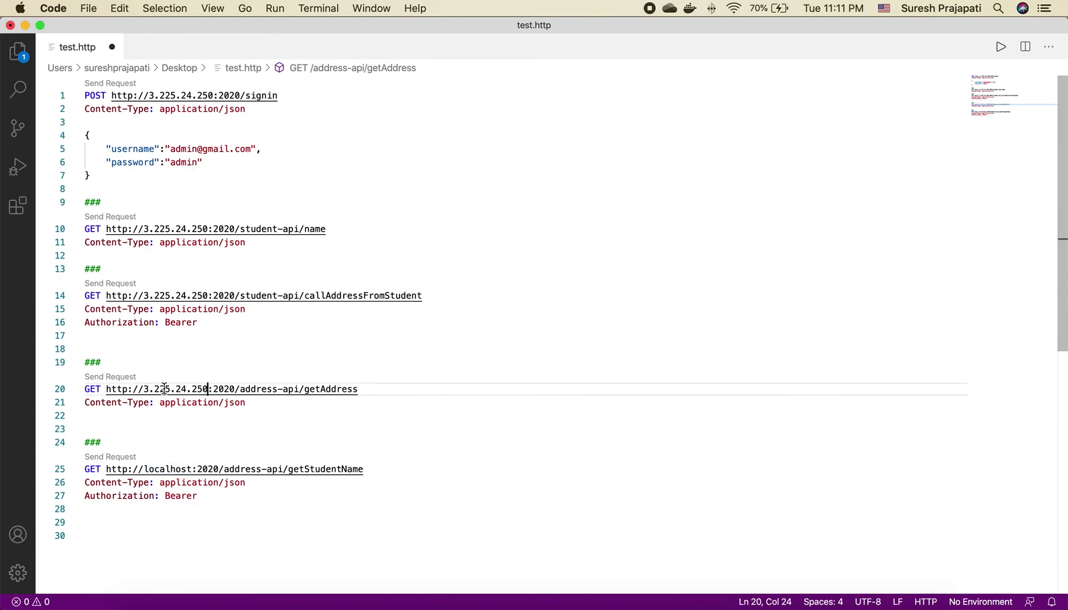
{"action": "double_click", "coordinate": [168, 468]}
{"action": "key", "text": "super+v"}
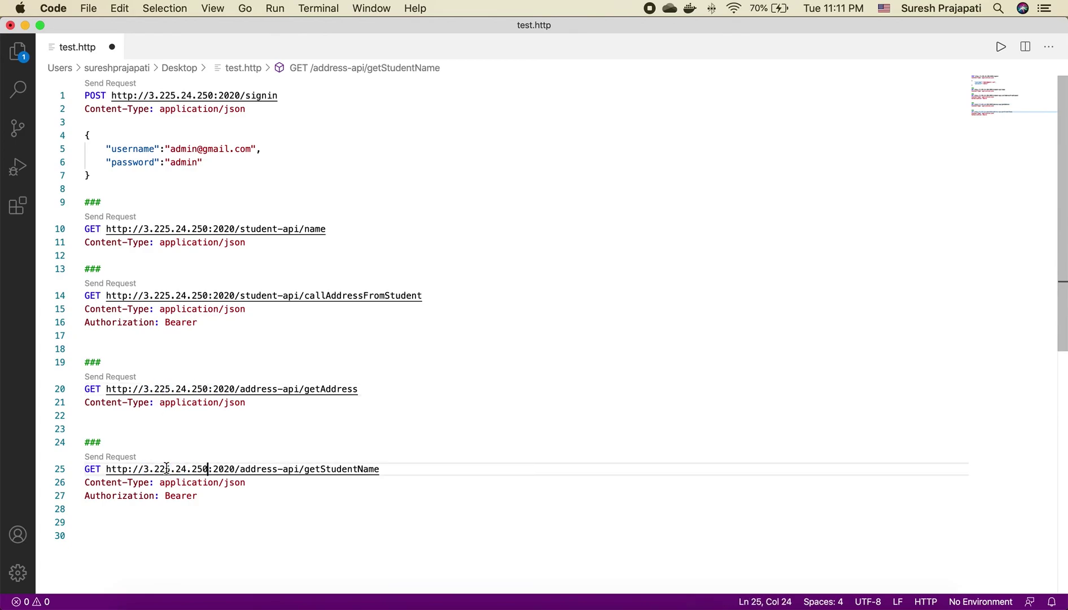
{"action": "left_click", "coordinate": [272, 517]}
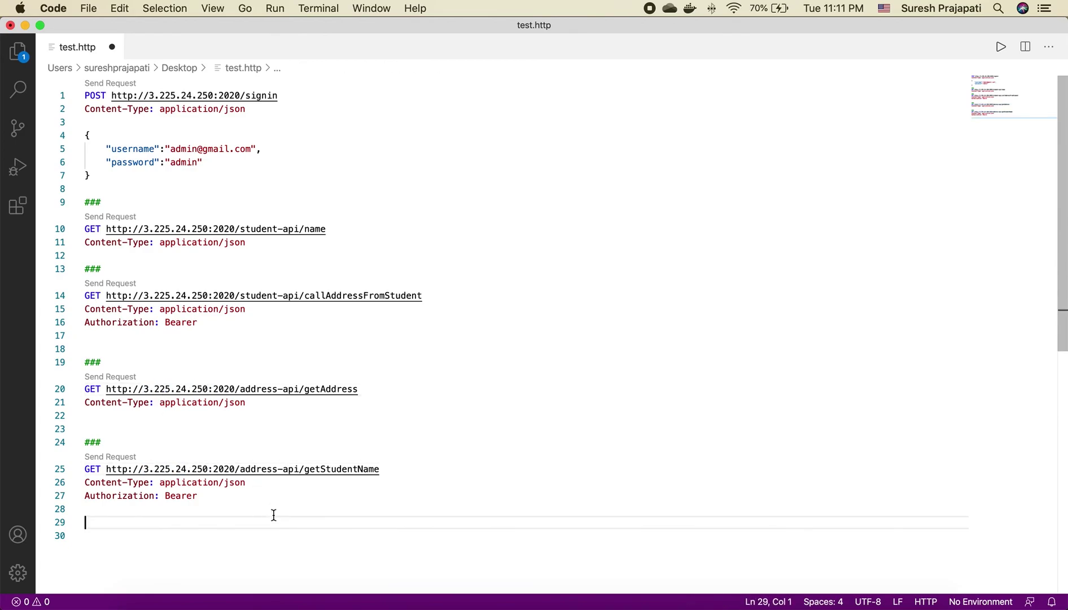
Send the signin request, select the token in the response, and add the line "we got token" below the request body.
{"action": "left_click", "coordinate": [120, 85]}
{"action": "left_click_drag", "start_coordinate": [670, 294], "coordinate": [874, 322]}
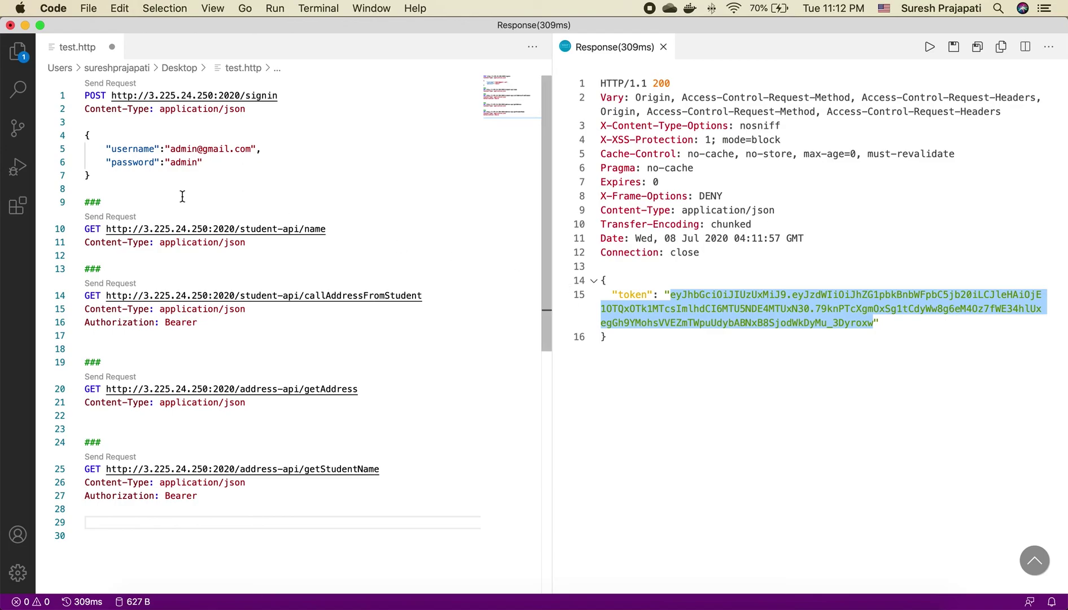
{"action": "left_click", "coordinate": [109, 176]}
{"action": "key", "text": "Return"}
{"action": "type", "text": "we got token"}
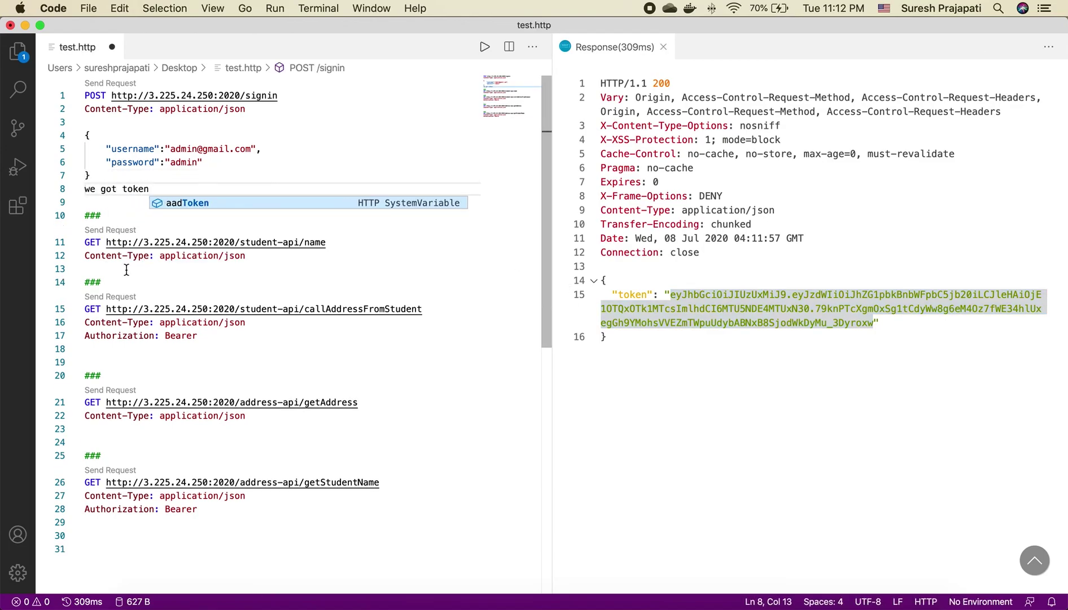
Add the comment "For this url we donot require authentication as we programmed this way for demo" above the student-api/name request.
{"action": "left_click", "coordinate": [239, 269]}
{"action": "left_click", "coordinate": [341, 242]}
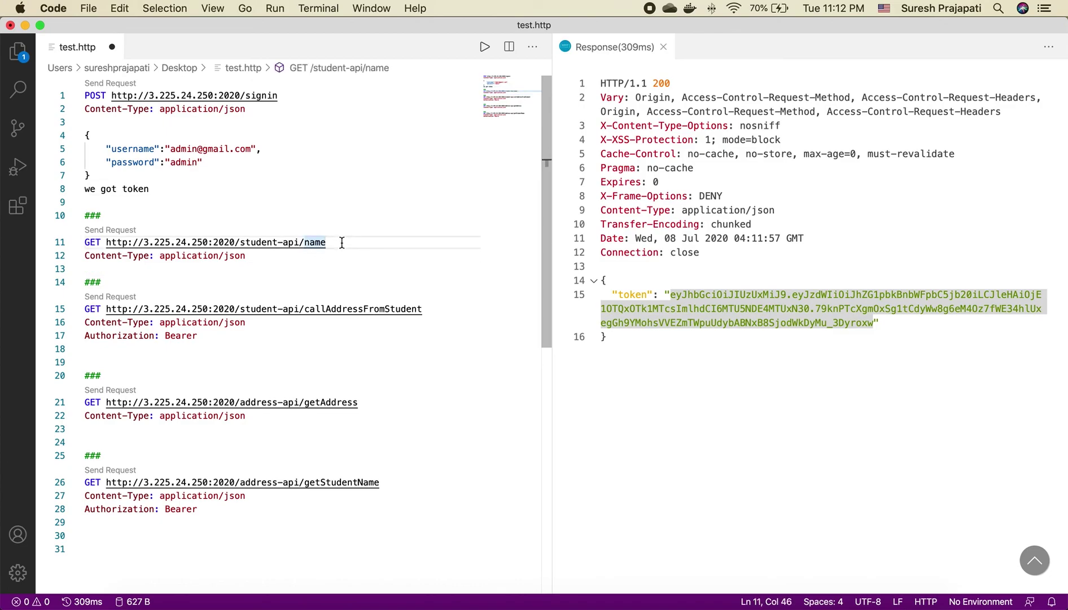
{"action": "left_click", "coordinate": [127, 215]}
{"action": "type", "text": "For this "}
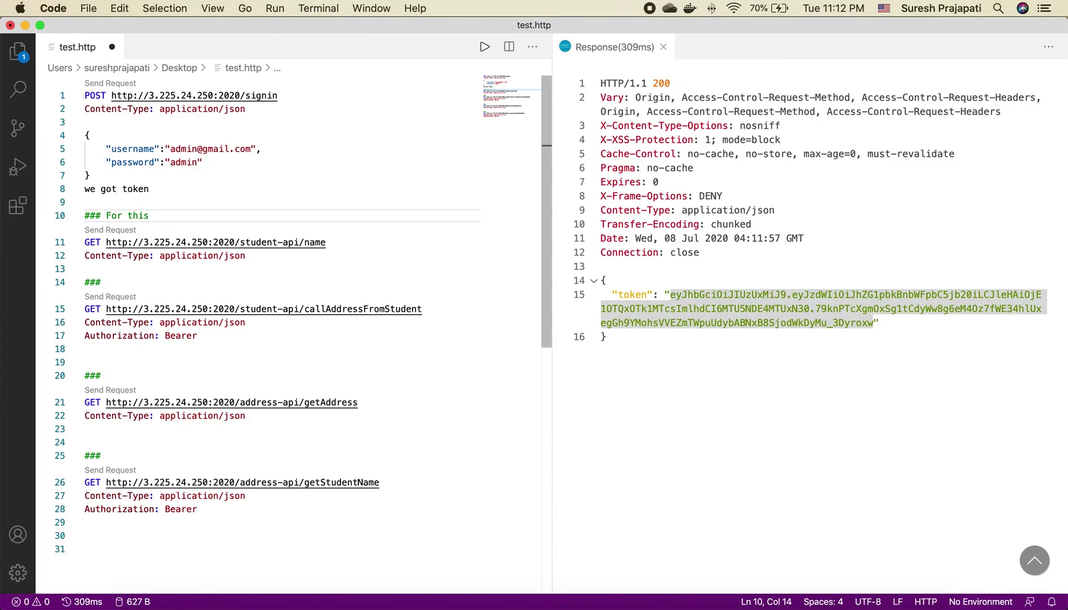
{"action": "type", "text": "url we donot require "}
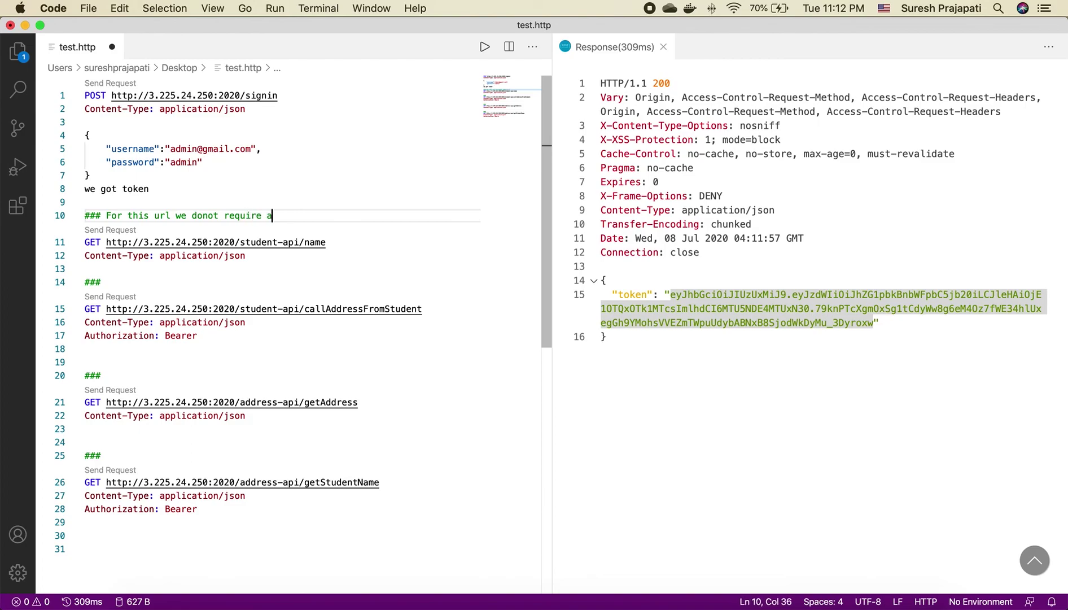
{"action": "type", "text": "authentication as we programmed this "}
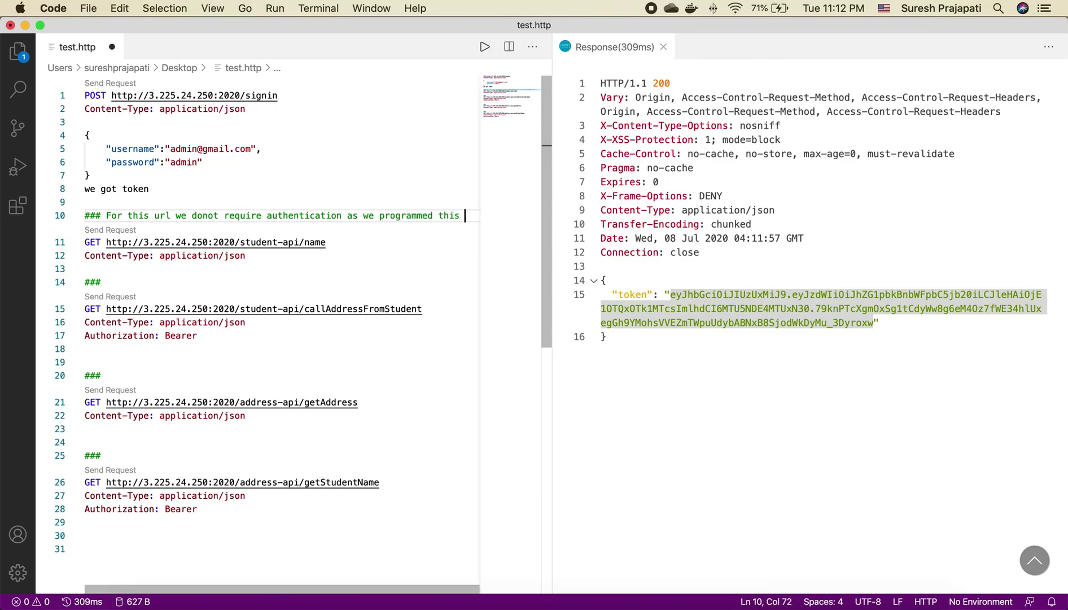
{"action": "type", "text": "way for demo"}
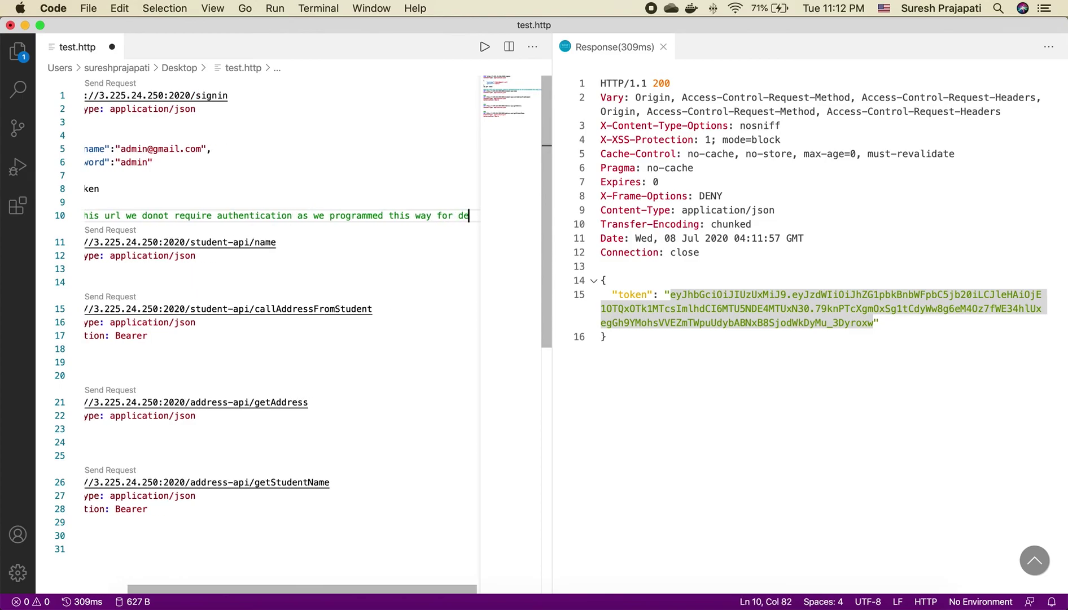
Send the student-api/name request without a token and highlight the returned text in the response.
{"action": "left_click", "coordinate": [264, 242]}
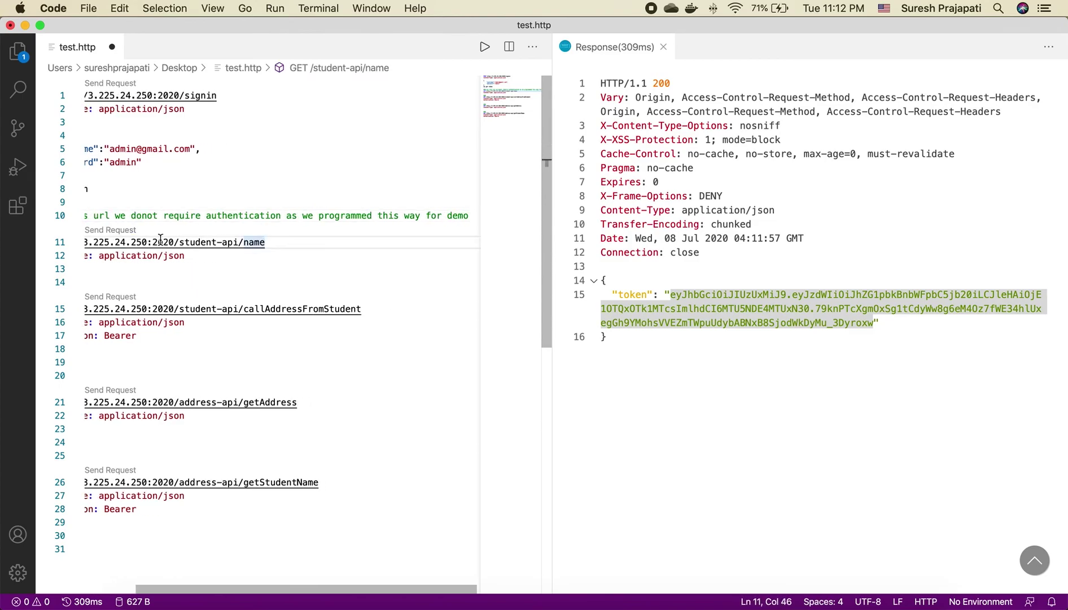
{"action": "left_click", "coordinate": [113, 230]}
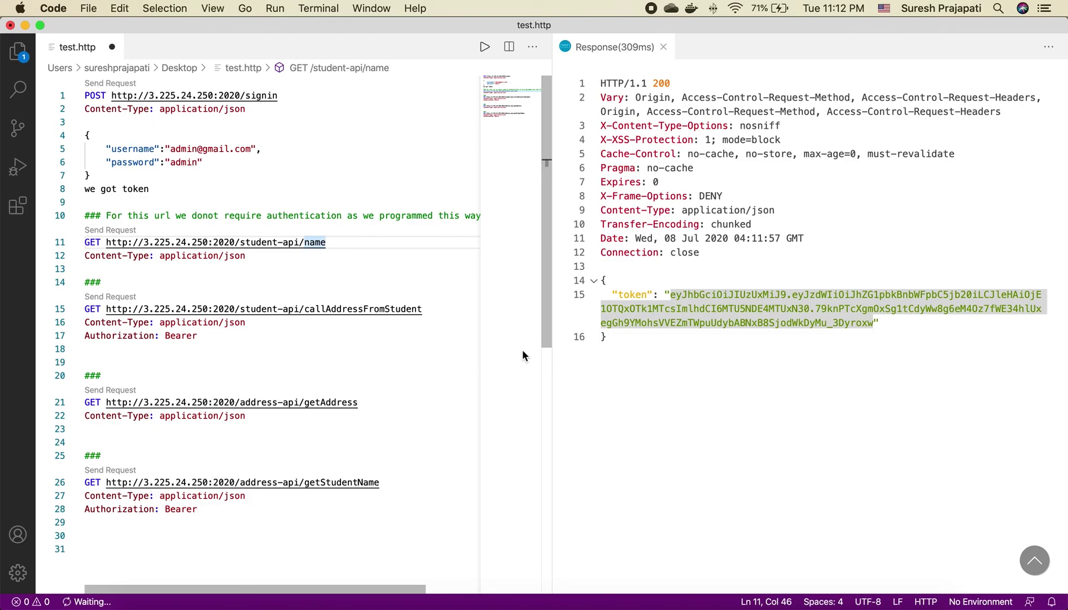
{"action": "left_click_drag", "start_coordinate": [600, 280], "coordinate": [809, 282]}
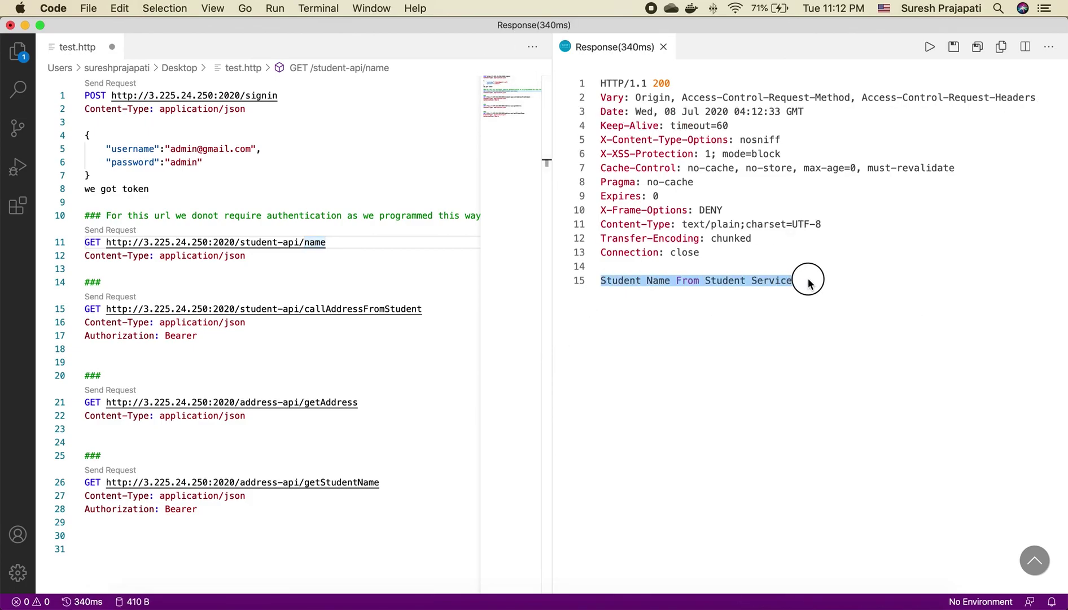
{"action": "left_click", "coordinate": [633, 340]}
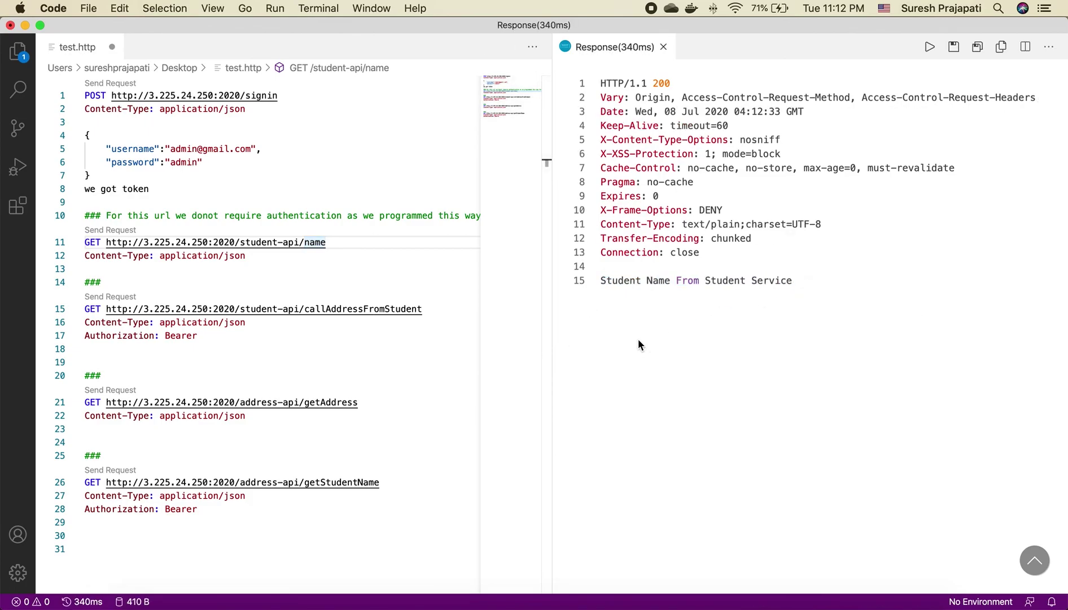
Comment the callAddressFromStudent request with "for this we required login with admin for demo" and send it without a token, highlighting the response message.
{"action": "left_click", "coordinate": [135, 287]}
{"action": "type", "text": "for this"}
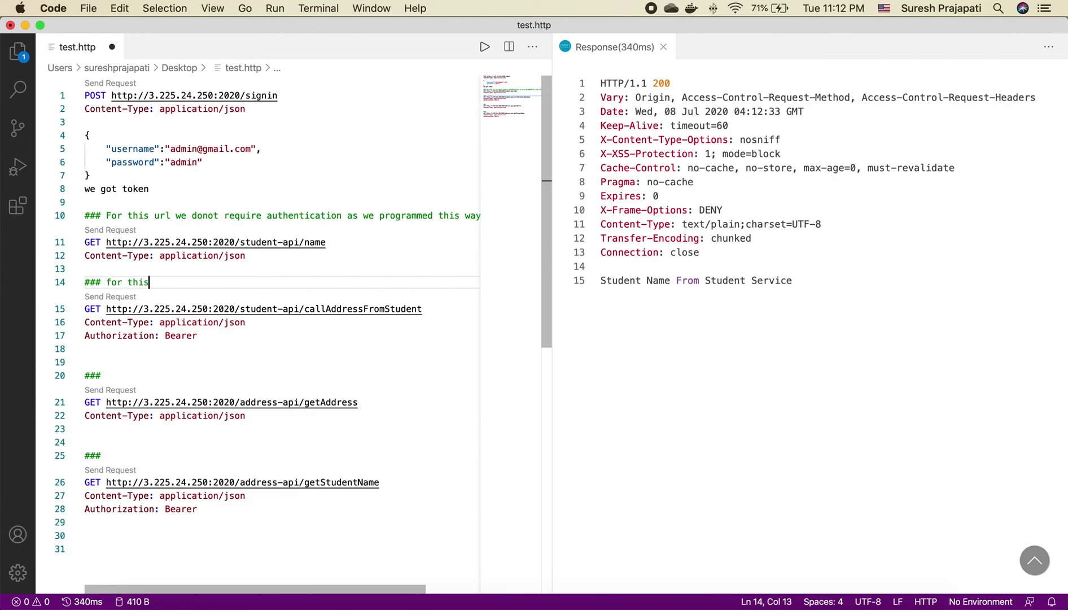
{"action": "type", "text": " we require"}
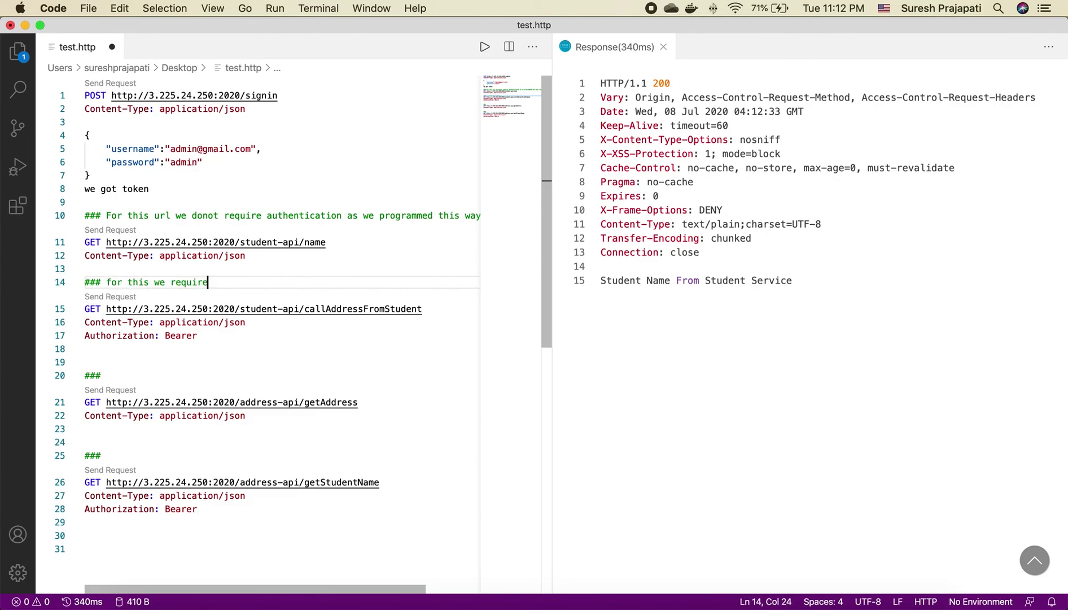
{"action": "type", "text": "d login with admin"}
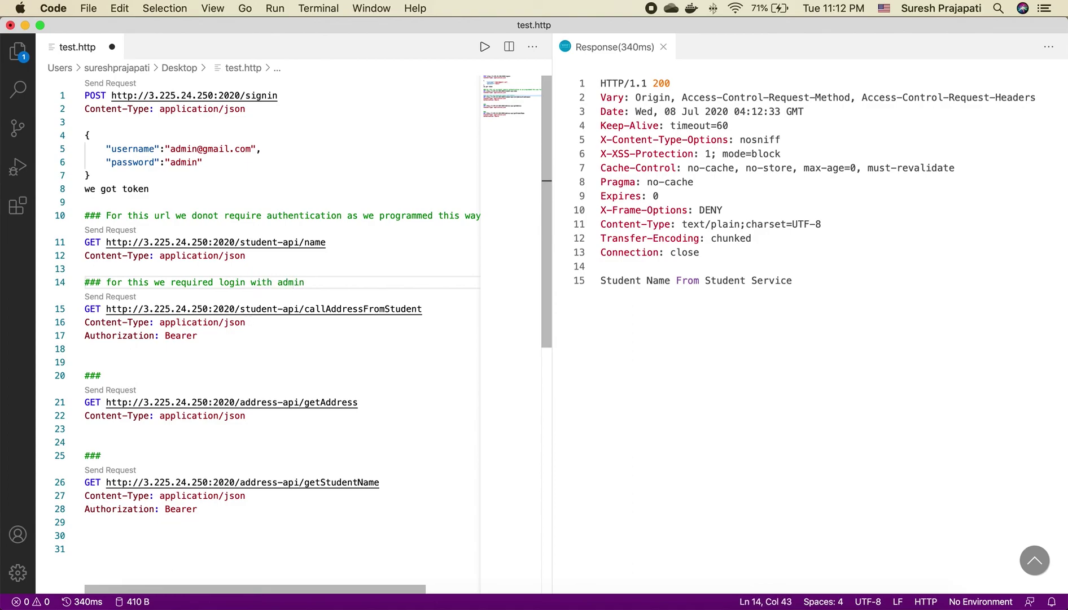
{"action": "type", "text": " for demo"}
{"action": "left_click", "coordinate": [110, 297]}
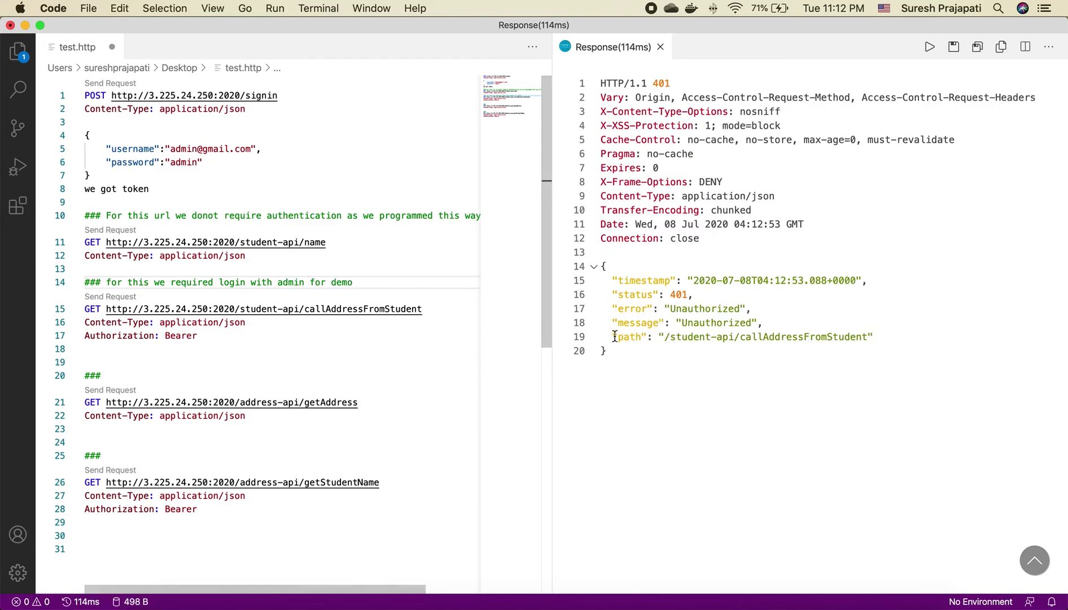
{"action": "left_click_drag", "start_coordinate": [680, 322], "coordinate": [763, 322]}
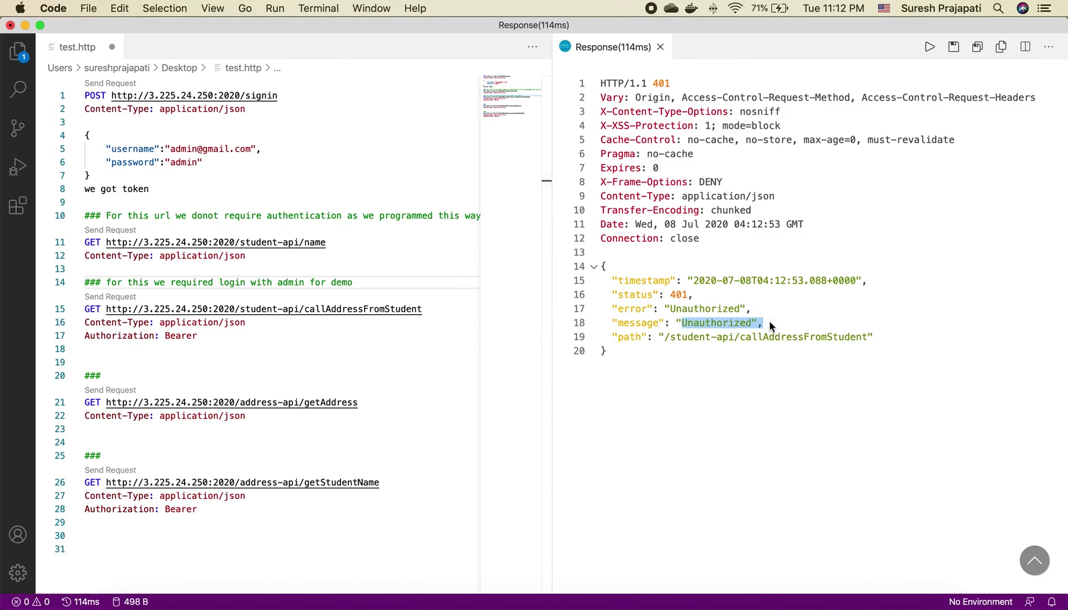
Paste the signin token after Bearer in the callAddressFromStudent Authorization header, resend the request, and highlight the returned text.
{"action": "left_click", "coordinate": [237, 334]}
{"action": "key", "text": "super+v"}
{"action": "scroll", "coordinate": [253, 360], "scroll_direction": "left", "scroll_amount": 10}
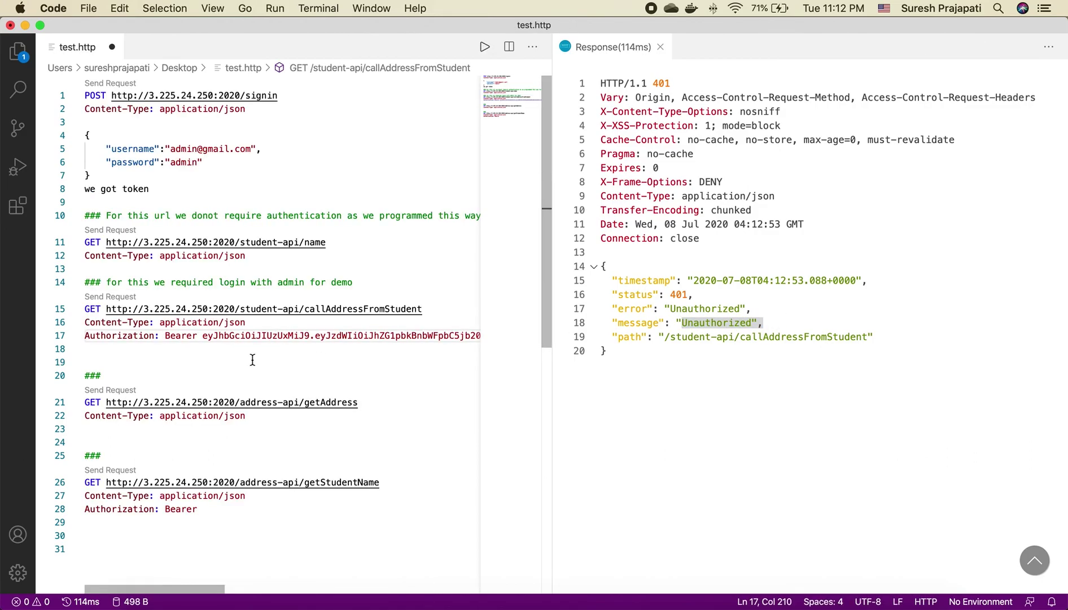
{"action": "left_click", "coordinate": [119, 346]}
{"action": "left_click", "coordinate": [116, 298]}
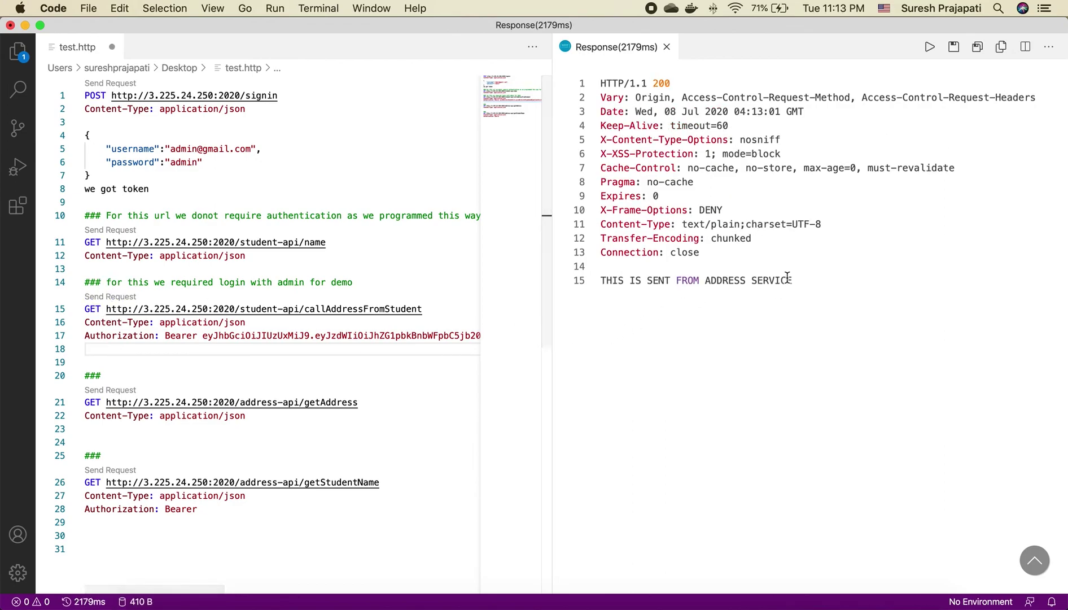
{"action": "left_click_drag", "start_coordinate": [794, 281], "coordinate": [599, 281]}
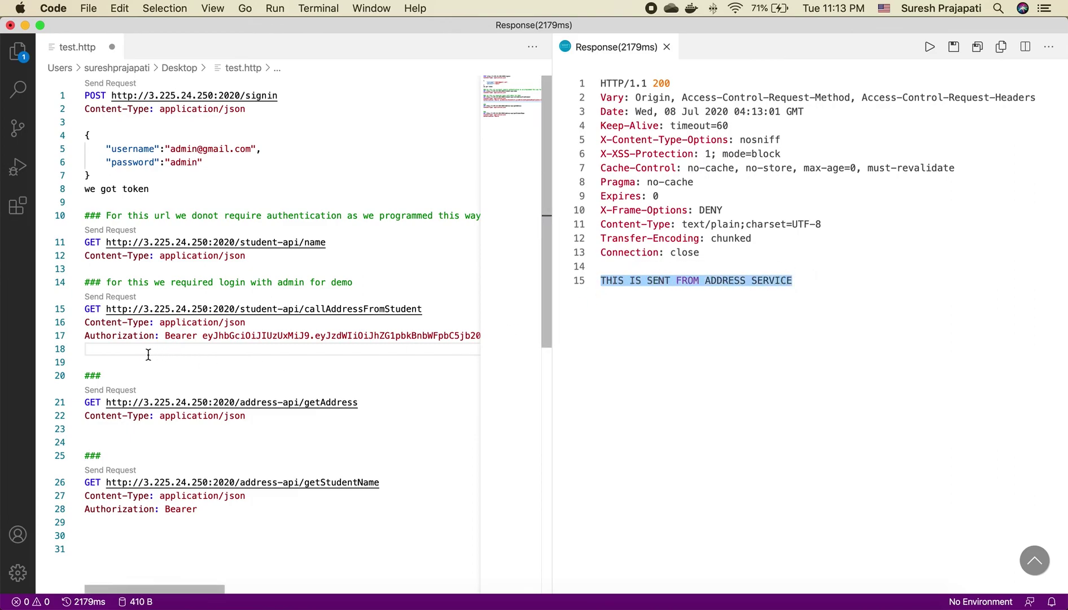
Below the callAddressFromStudent request, add the lines "we successfully got result." and "through api gateway it hit to student-api and".
{"action": "left_click", "coordinate": [102, 360]}
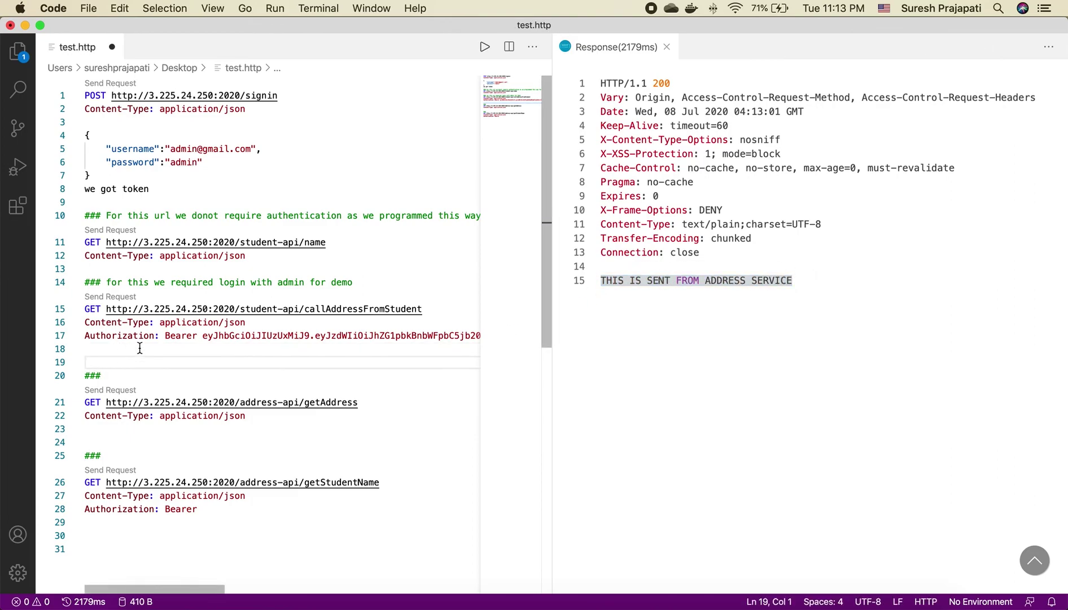
{"action": "key", "text": "Return"}
{"action": "key", "text": "Up"}
{"action": "type", "text": "we succes"}
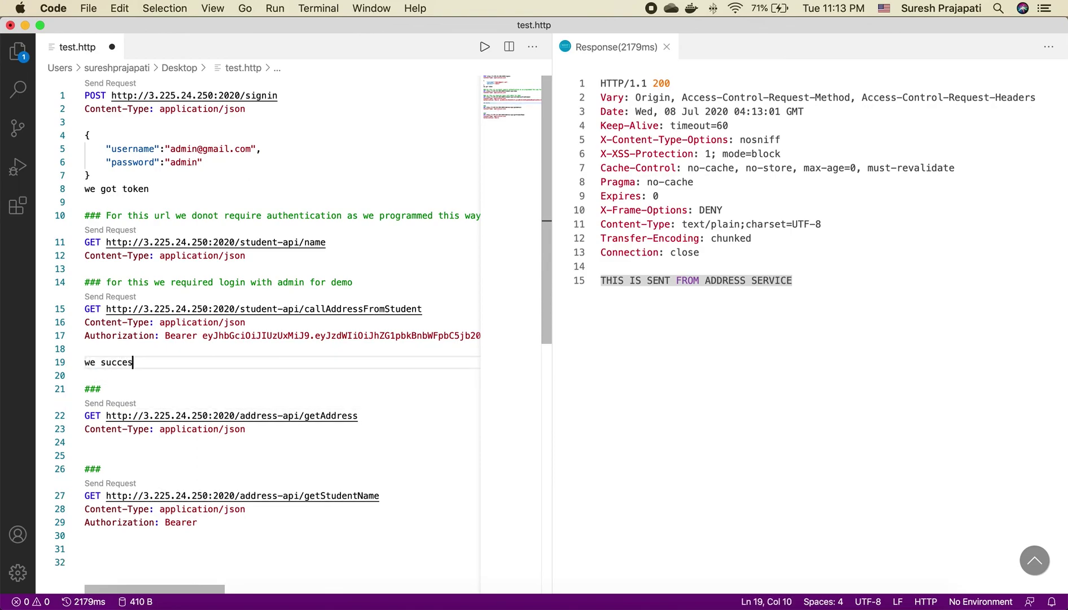
{"action": "type", "text": "sfully "}
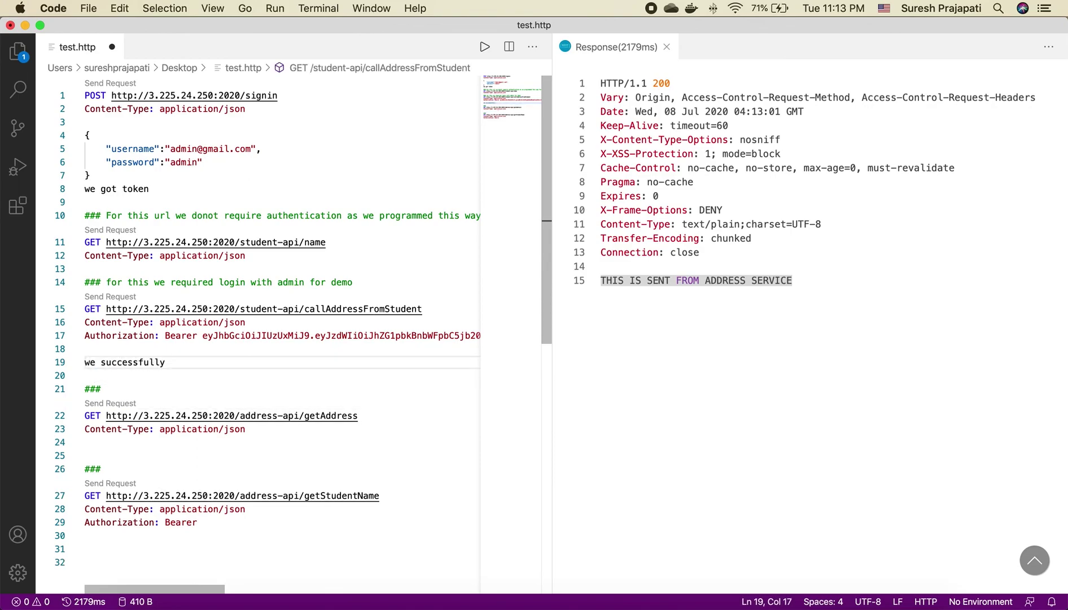
{"action": "type", "text": "got result."}
{"action": "key", "text": "Return"}
{"action": "type", "text": "thro"}
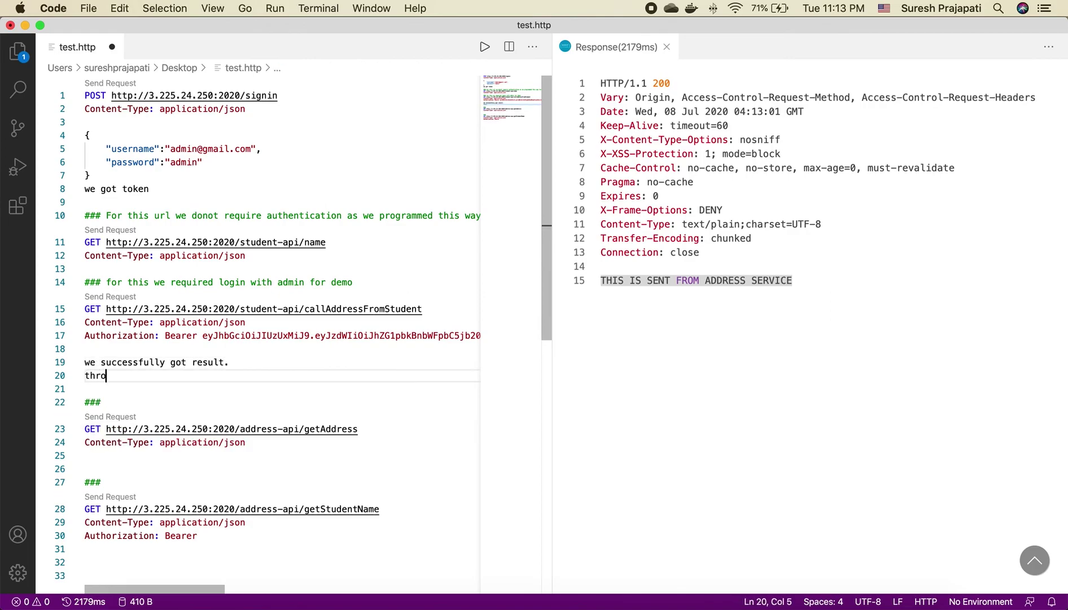
{"action": "type", "text": "ugh api "}
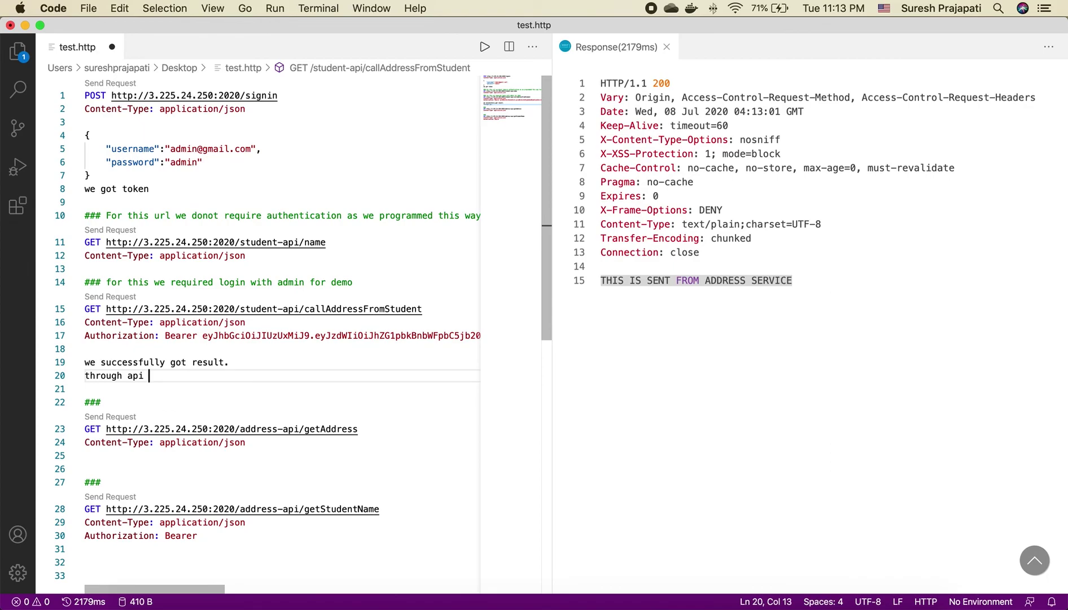
{"action": "type", "text": "gateway it hit "}
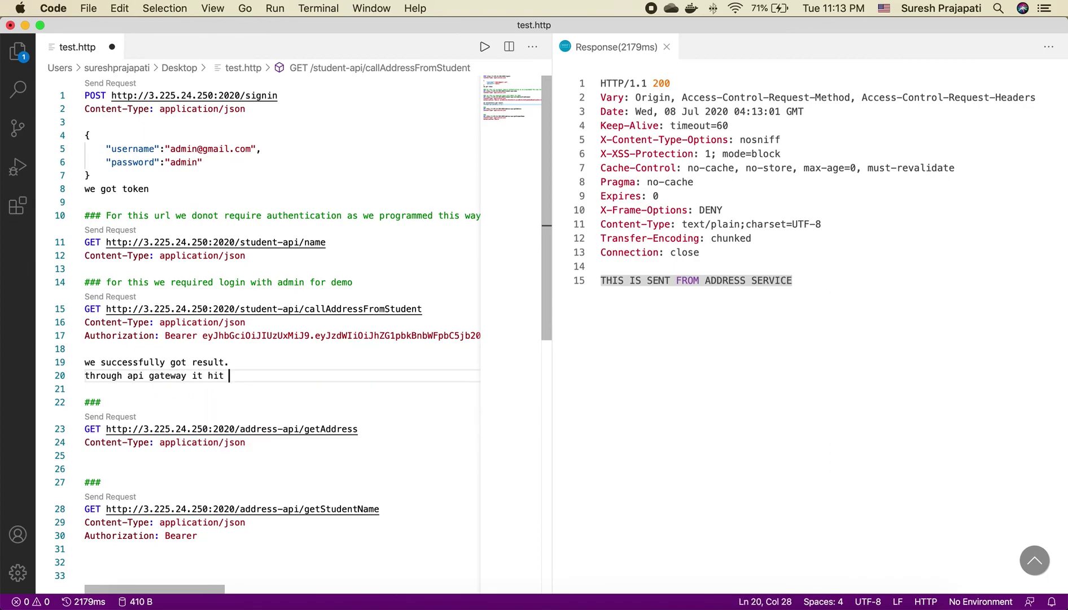
{"action": "type", "text": "to student-api and"}
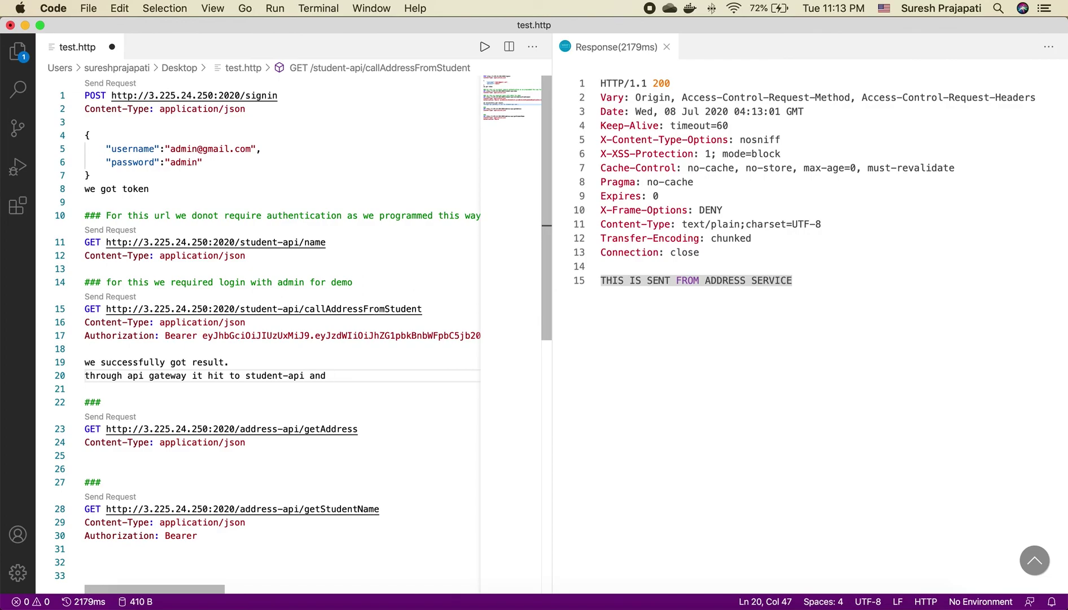
Continue the note with the lines "with in callAddressFromStudent" and "it used RestTemplate for service to service communication and get result".
{"action": "key", "text": "Return"}
{"action": "type", "text": "with in callAdd"}
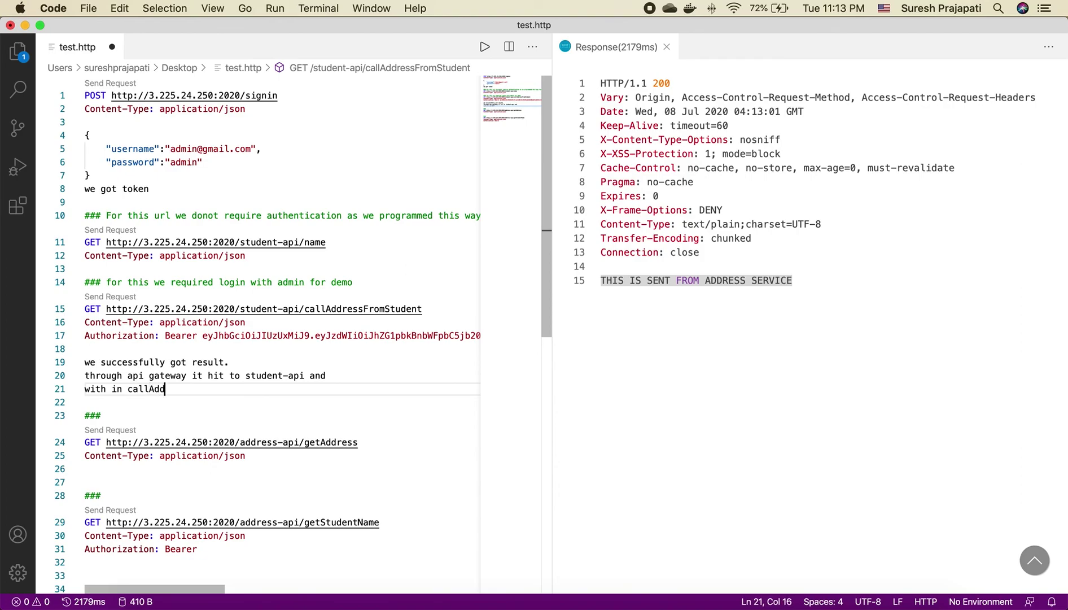
{"action": "type", "text": "ressFromStudent"}
{"action": "key", "text": "Return"}
{"action": "type", "text": "it "}
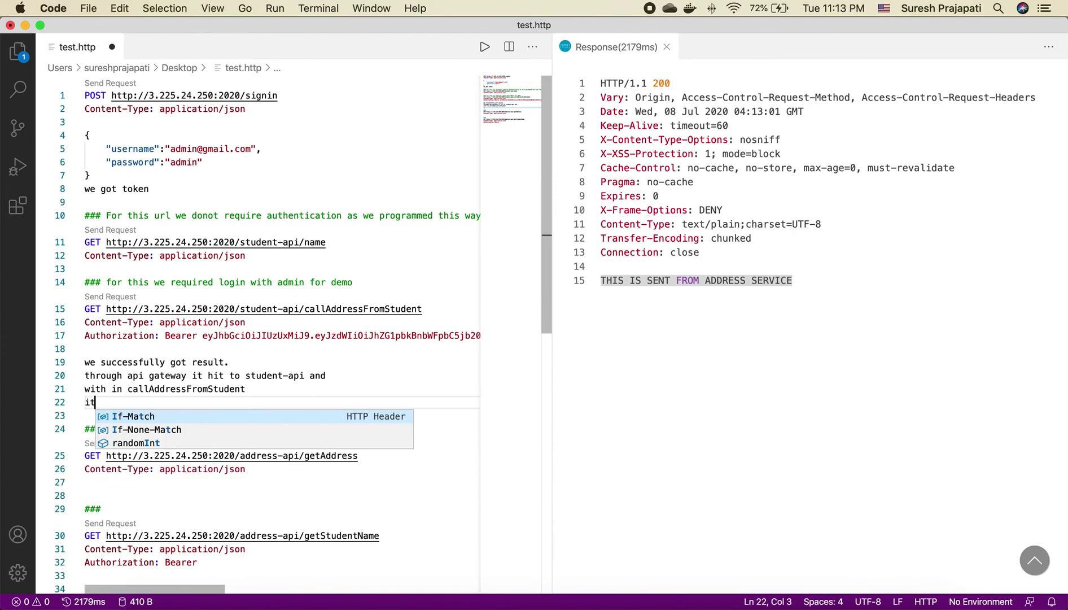
{"action": "type", "text": "use"}
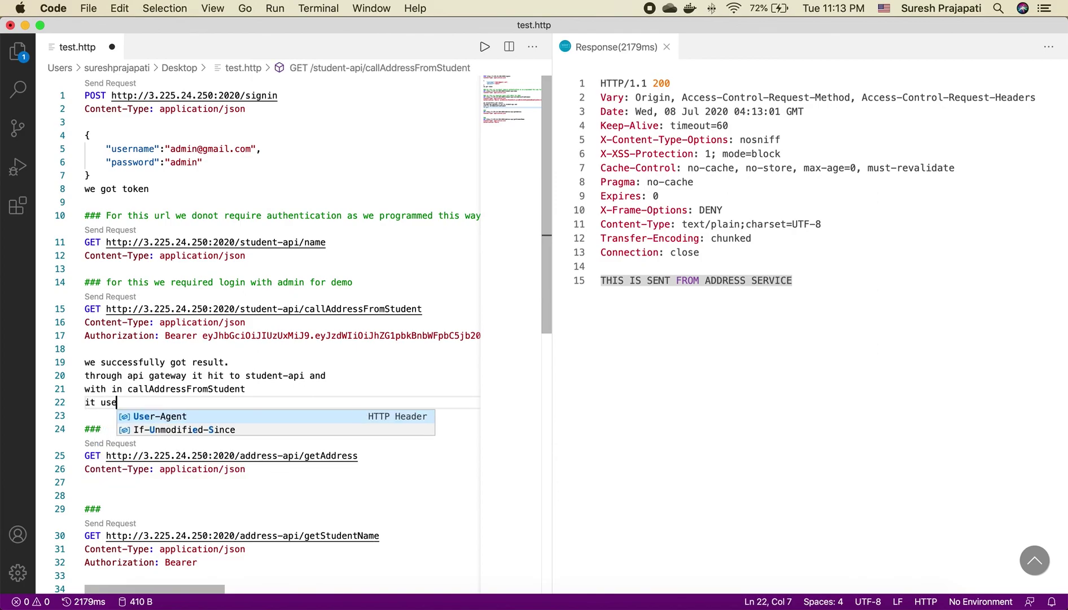
{"action": "type", "text": "d Res"}
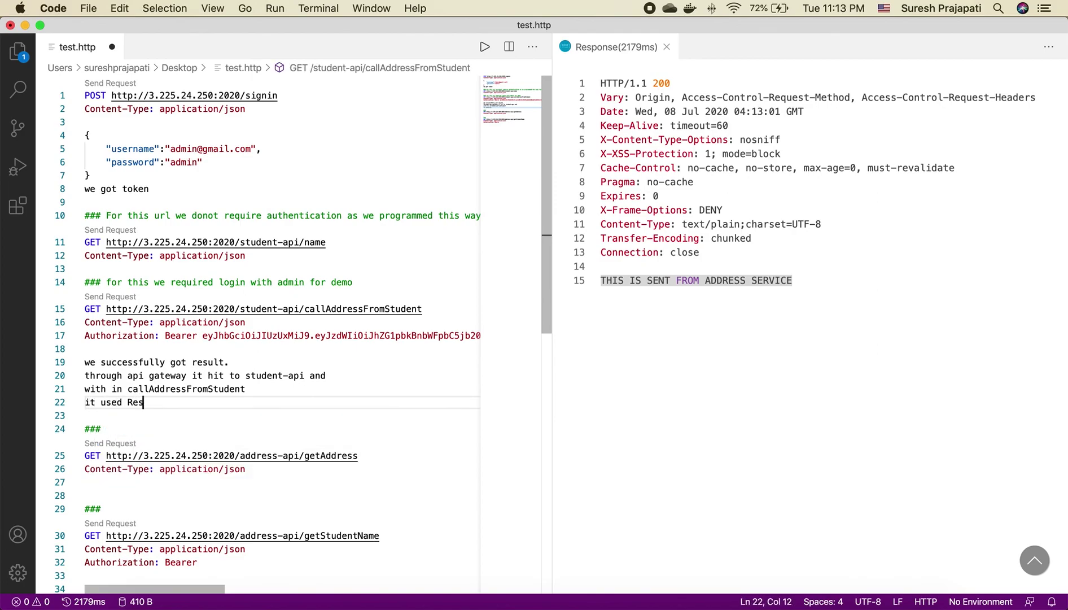
{"action": "type", "text": "tTemplate for service to service communication and get result"}
{"action": "key", "text": "Return"}
{"action": "key", "text": "Return"}
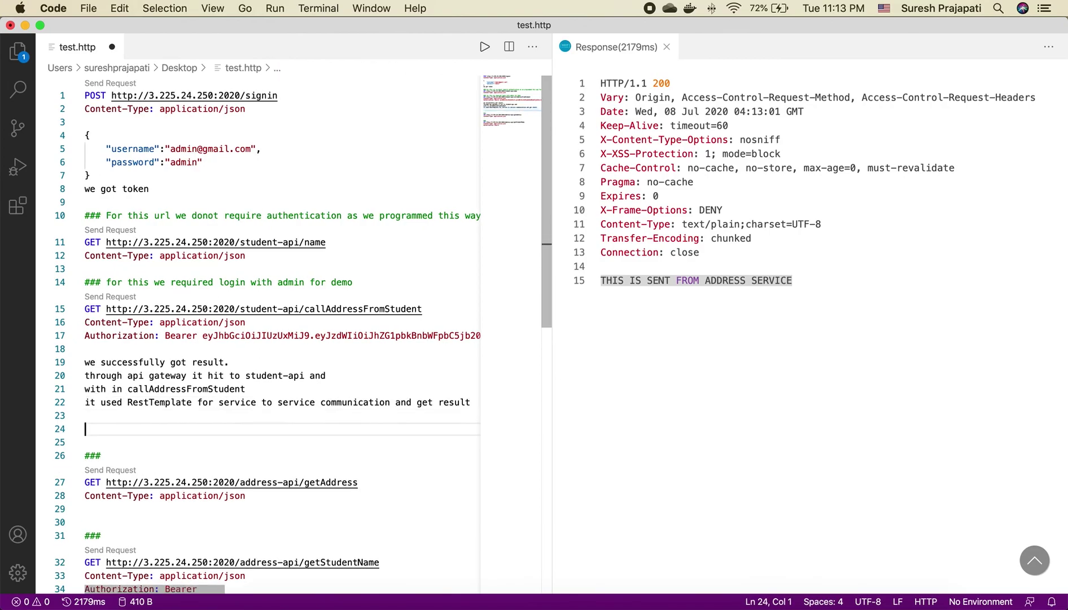
Add the comment "similarly for address api to get address we didnot require auth" above the address-api/getAddress request.
{"action": "scroll", "coordinate": [111, 342], "scroll_direction": "down", "scroll_amount": 3}
{"action": "left_click", "coordinate": [101, 333]}
{"action": "type", "text": "similarly for"}
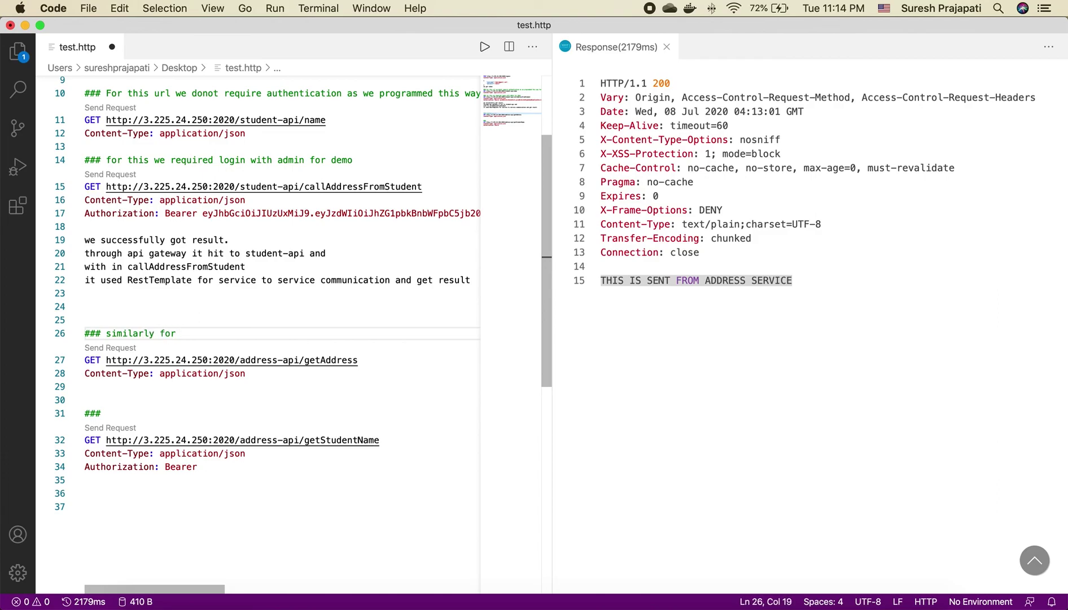
{"action": "type", "text": " address api to get ad"}
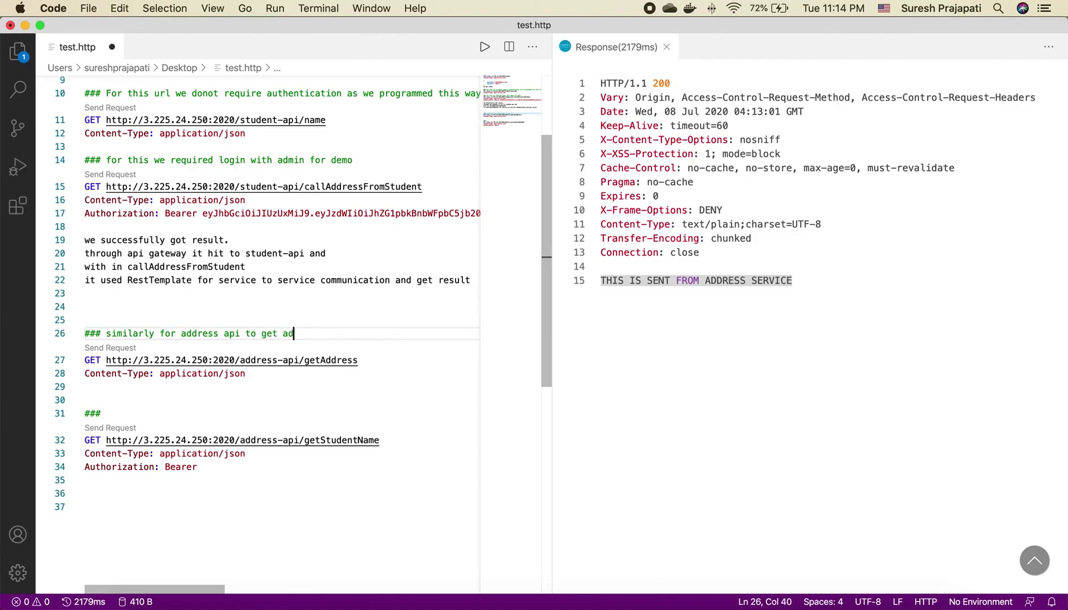
{"action": "type", "text": "dress we didnot requrei"}
{"action": "key", "text": "BackSpace"}
{"action": "key", "text": "BackSpace"}
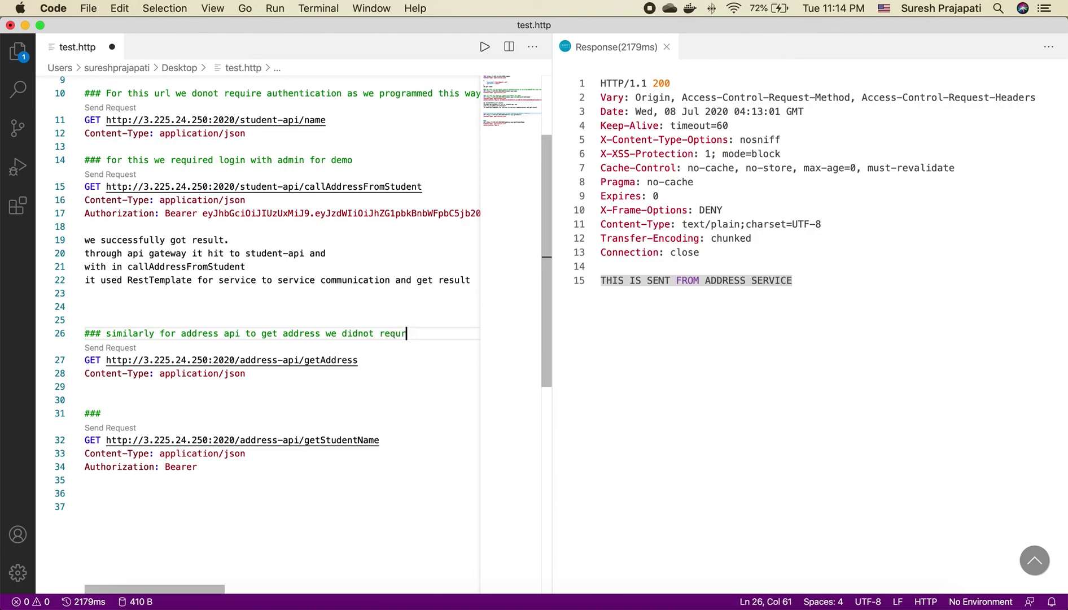
{"action": "type", "text": "ire auth"}
Send the address-api/getAddress request, resend it after closing the first response, and highlight the returned text.
{"action": "left_click", "coordinate": [113, 348]}
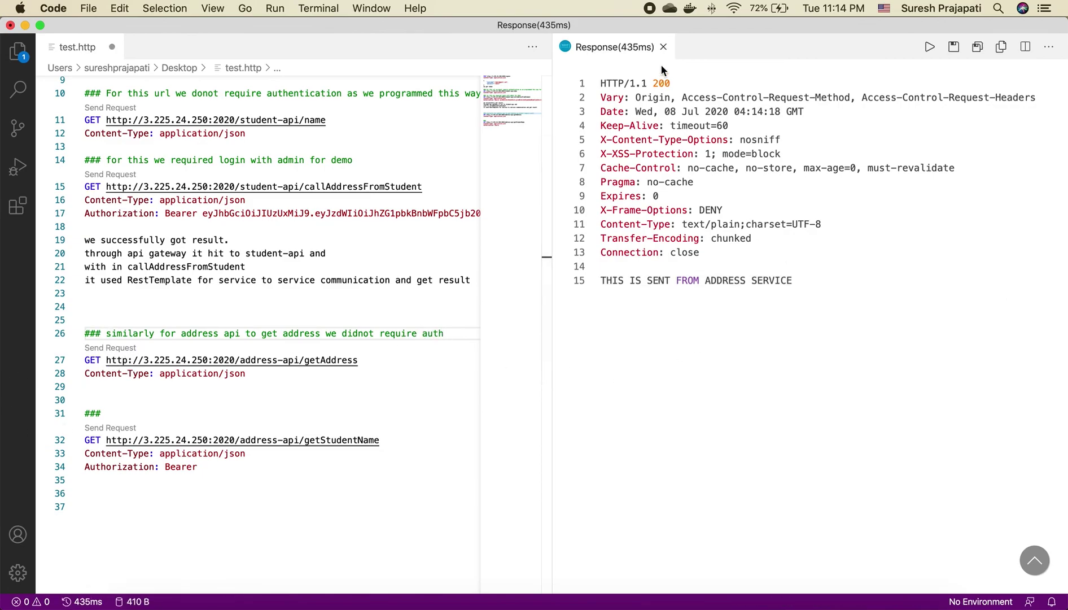
{"action": "left_click", "coordinate": [663, 46]}
{"action": "left_click", "coordinate": [113, 348]}
{"action": "left_click_drag", "start_coordinate": [600, 280], "coordinate": [793, 280]}
{"action": "left_click", "coordinate": [244, 396]}
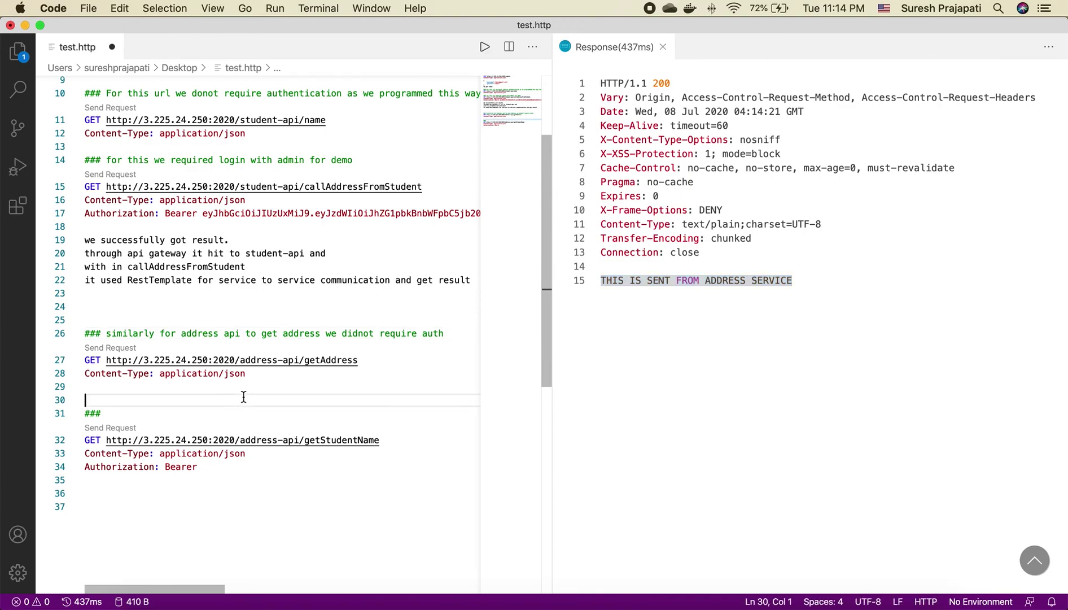
{"action": "scroll", "coordinate": [244, 396], "scroll_direction": "down", "scroll_amount": 3}
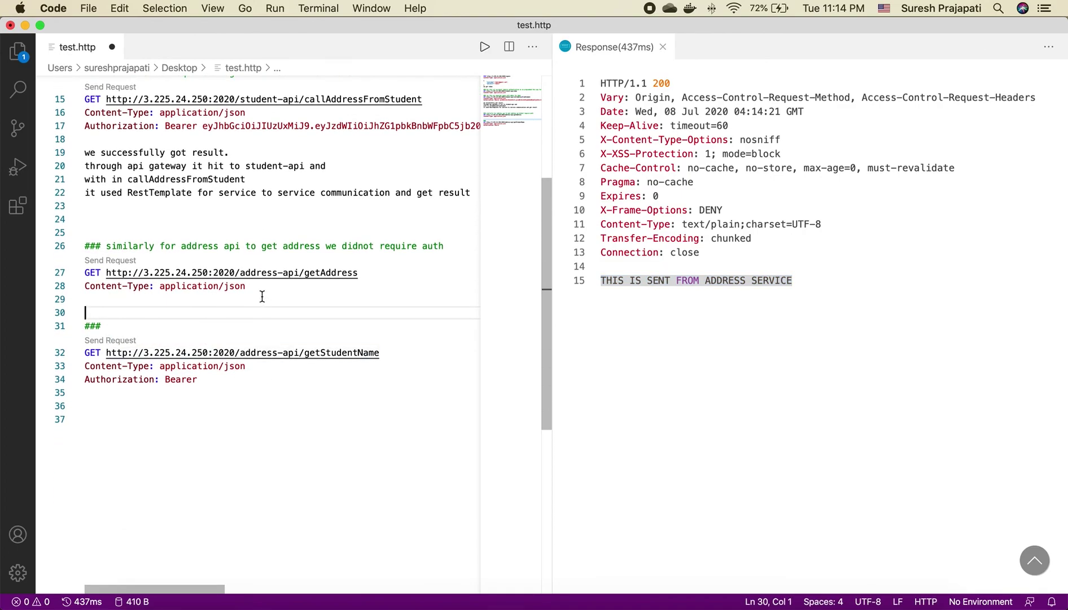
Add the comment "For this we requrie auth" above the address-api/getStudentName request, send it without a token, and highlight the returned error value.
{"action": "left_click", "coordinate": [127, 326]}
{"action": "type", "text": "For this we requrie"}
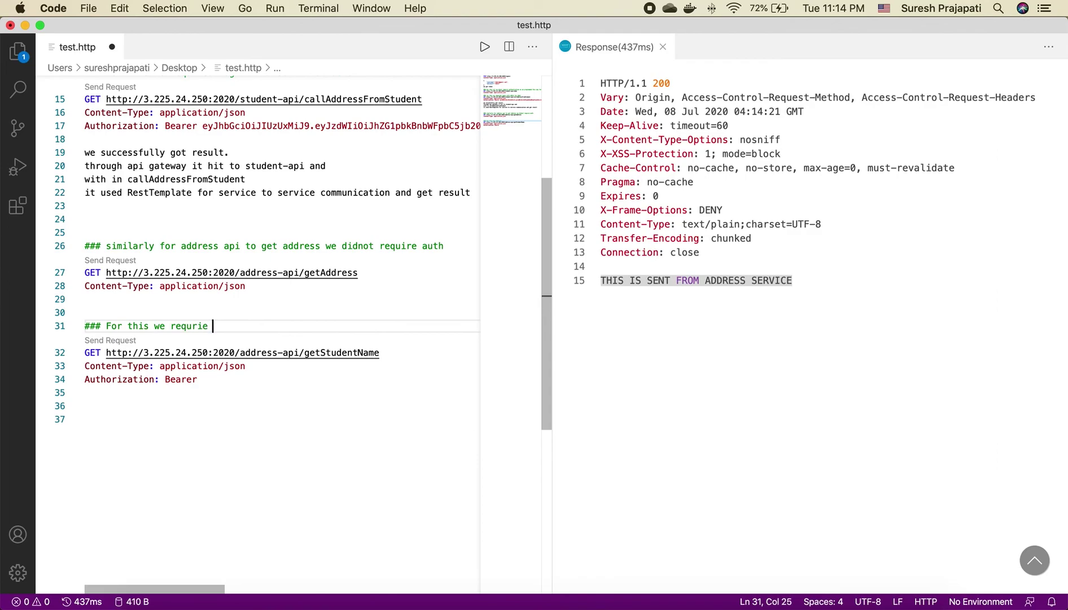
{"action": "type", "text": " auth"}
{"action": "left_click", "coordinate": [116, 341]}
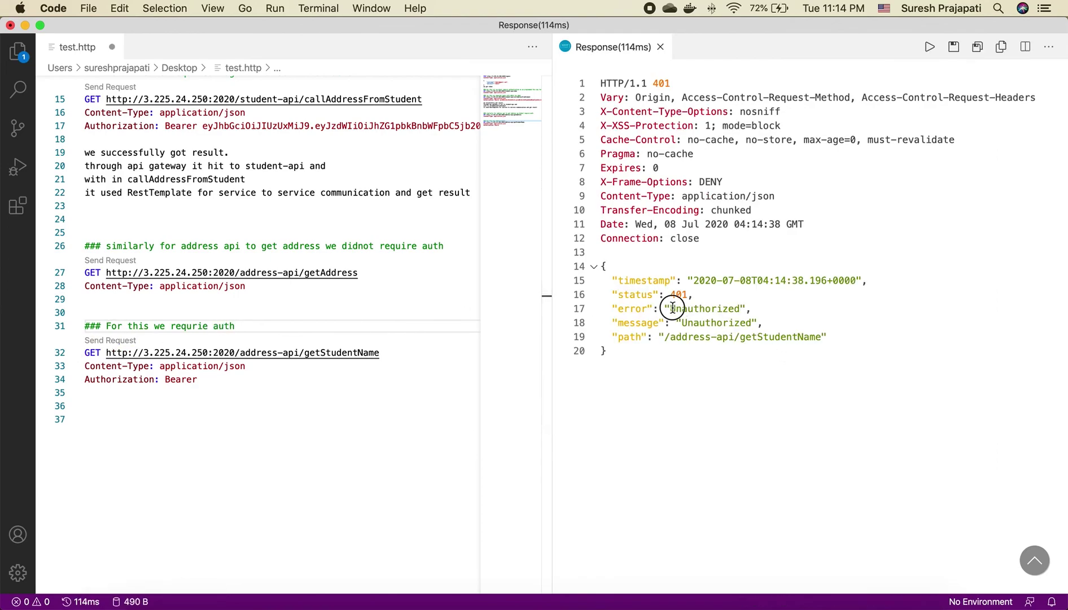
{"action": "left_click_drag", "start_coordinate": [670, 308], "coordinate": [740, 308]}
Paste the JWT token into the getStudentName request's Authorization header, send the request, and highlight the returned text.
{"action": "left_click", "coordinate": [210, 380]}
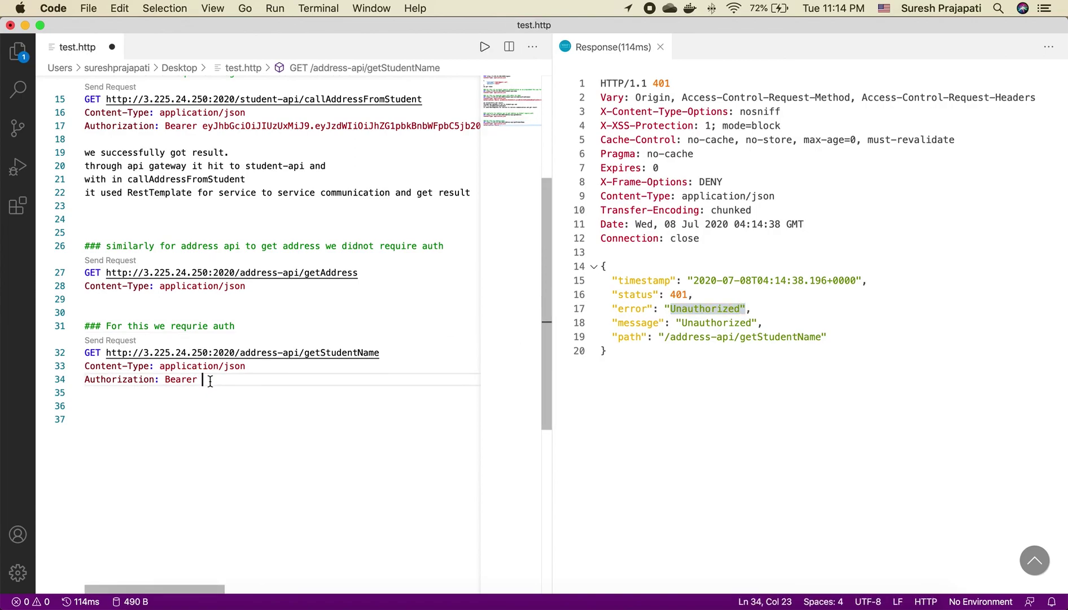
{"action": "key", "text": "super+v"}
{"action": "scroll", "coordinate": [237, 418], "scroll_direction": "left", "scroll_amount": 10}
{"action": "left_click", "coordinate": [129, 340]}
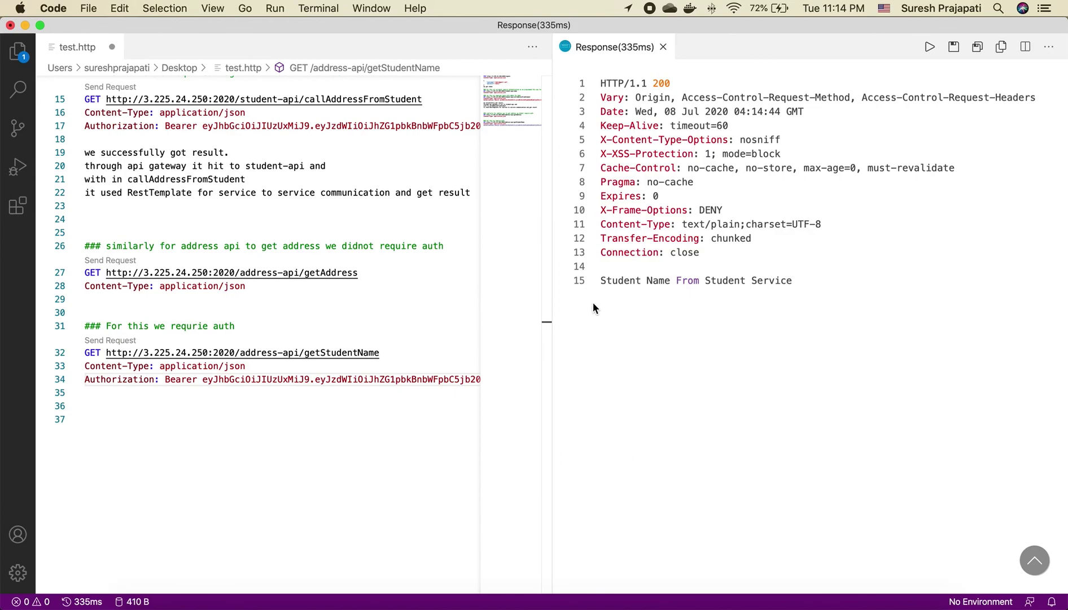
{"action": "left_click_drag", "start_coordinate": [603, 280], "coordinate": [804, 280]}
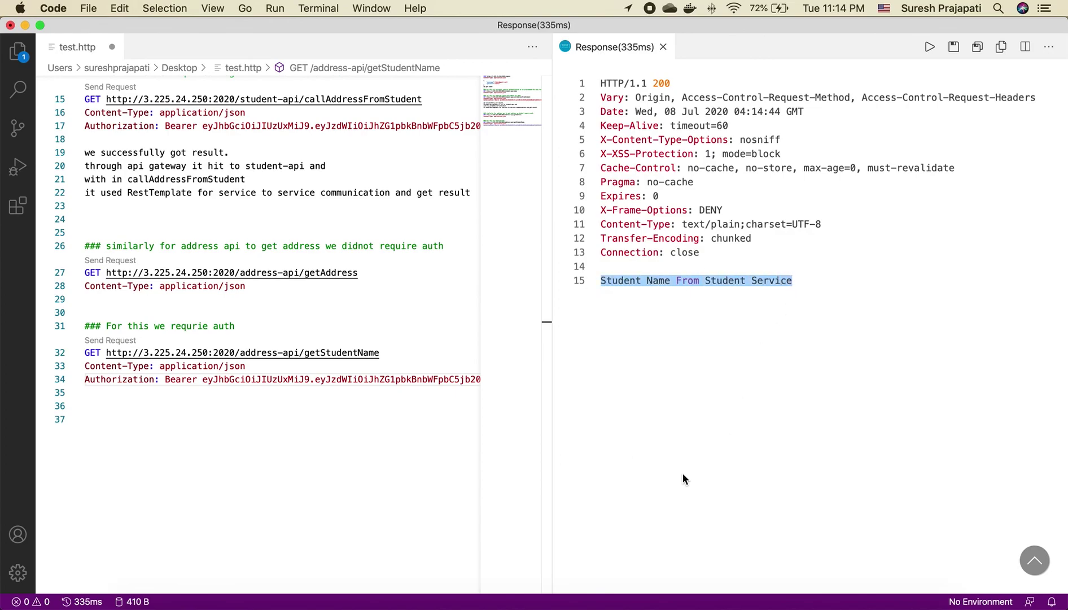
Add the closing line "Thank you" below the getStudentName request.
{"action": "left_click", "coordinate": [167, 417]}
{"action": "type", "text": "Thank you"}
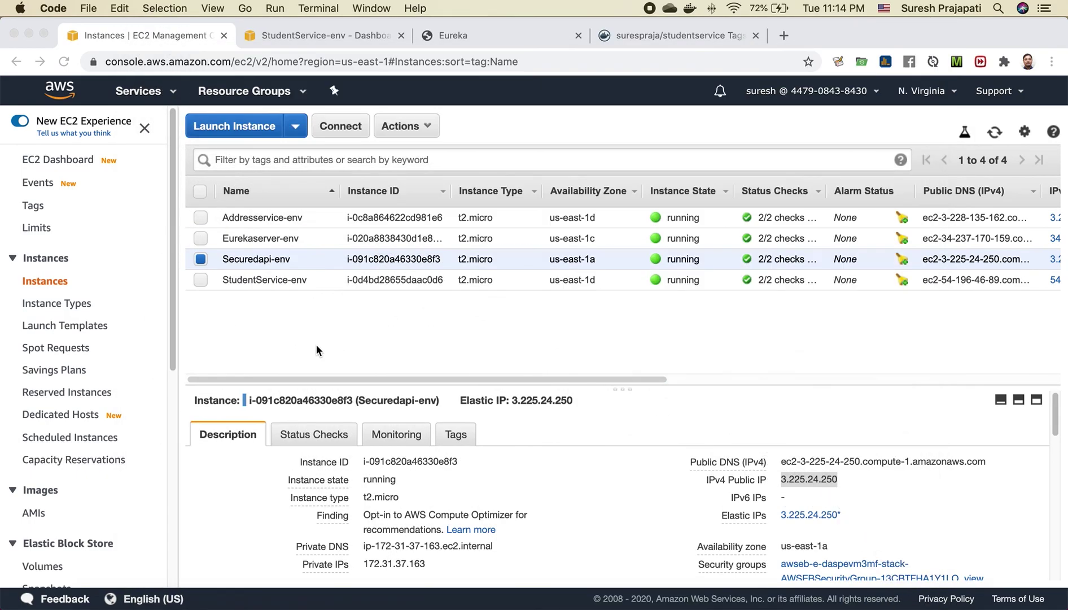
Switch to the EC2 instances in Chrome and select Addresservice-env, Eurekaserver-env and Securedapi-env in turn to show their details.
{"action": "left_click", "coordinate": [315, 350]}
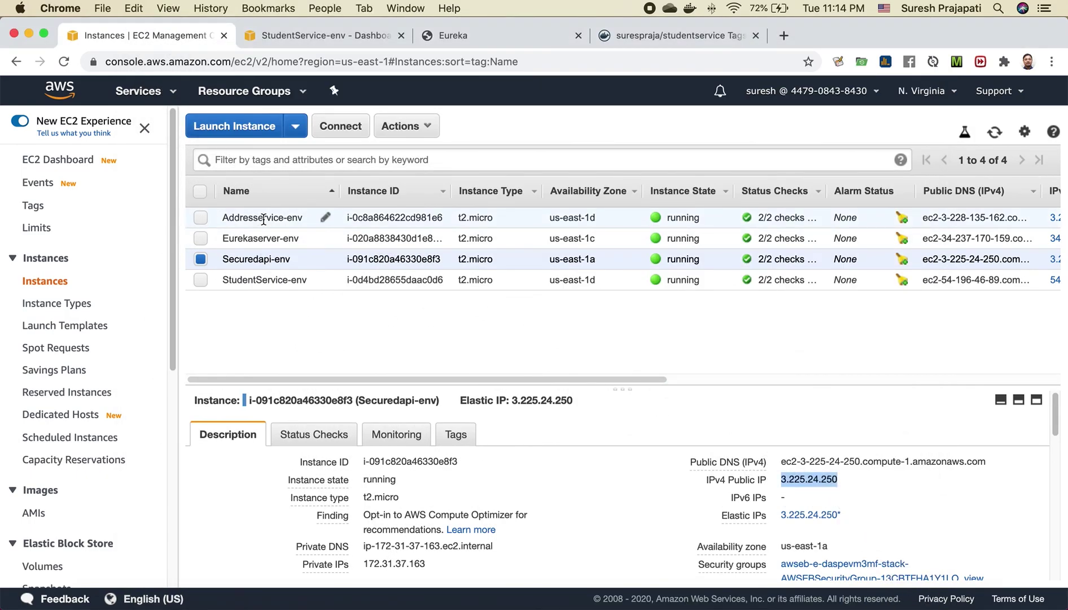
{"action": "left_click", "coordinate": [263, 218]}
{"action": "left_click", "coordinate": [258, 238]}
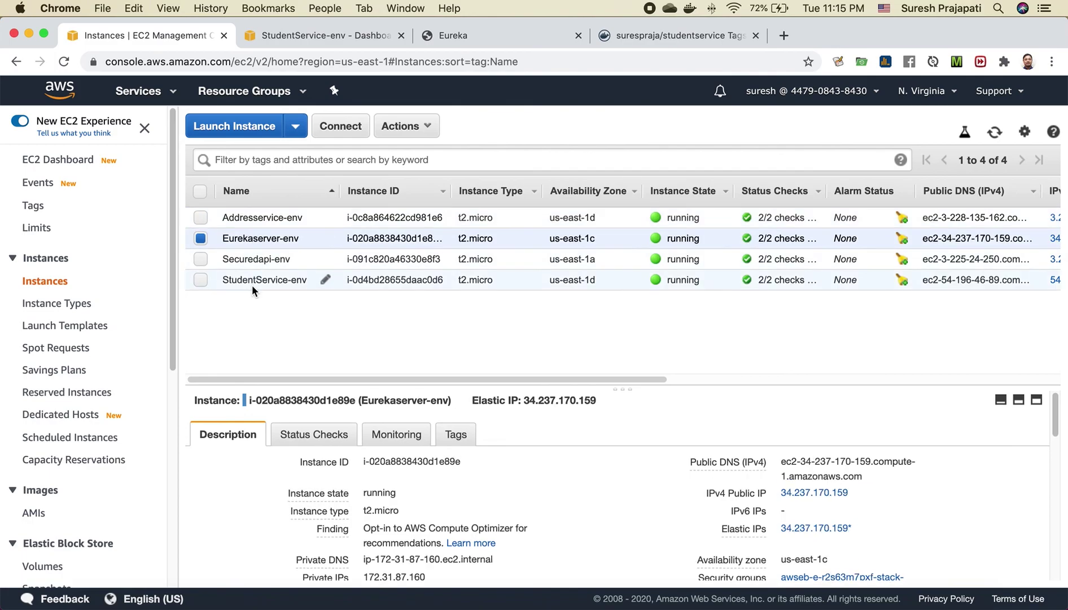
{"action": "left_click", "coordinate": [254, 259]}
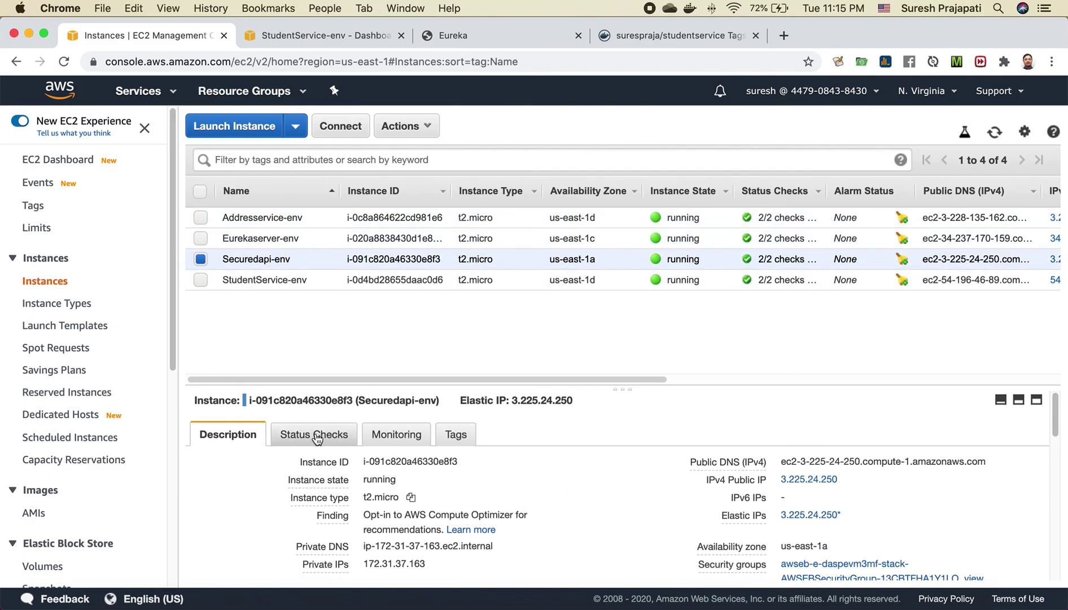
Review the custom TCP port ranges in the inbound rules of Securedapi-env's security group, then return to the EC2 dashboard without saving.
{"action": "left_click", "coordinate": [793, 563]}
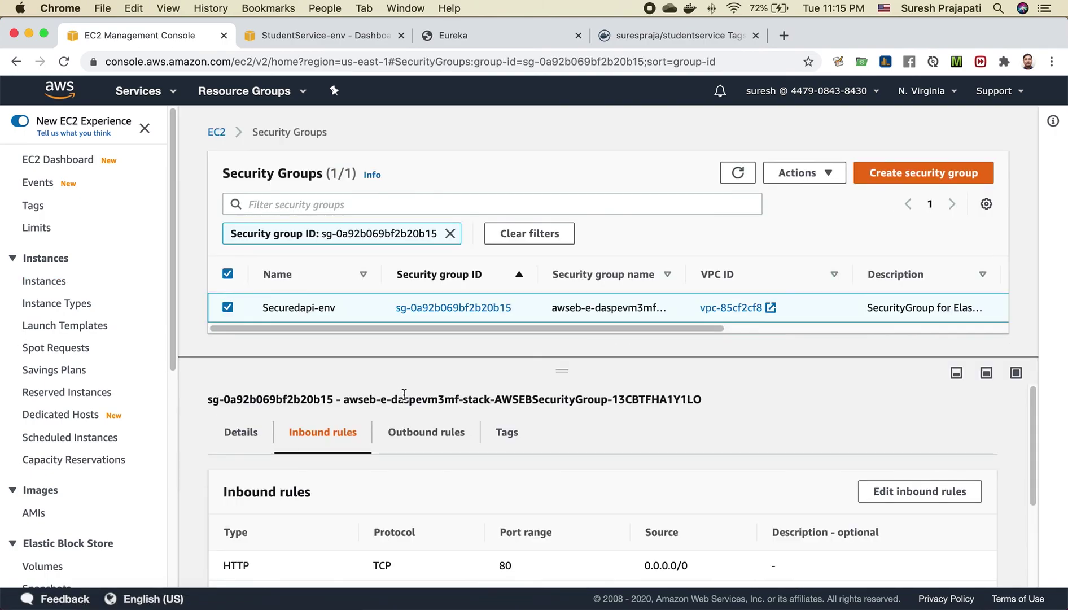
{"action": "left_click", "coordinate": [914, 495]}
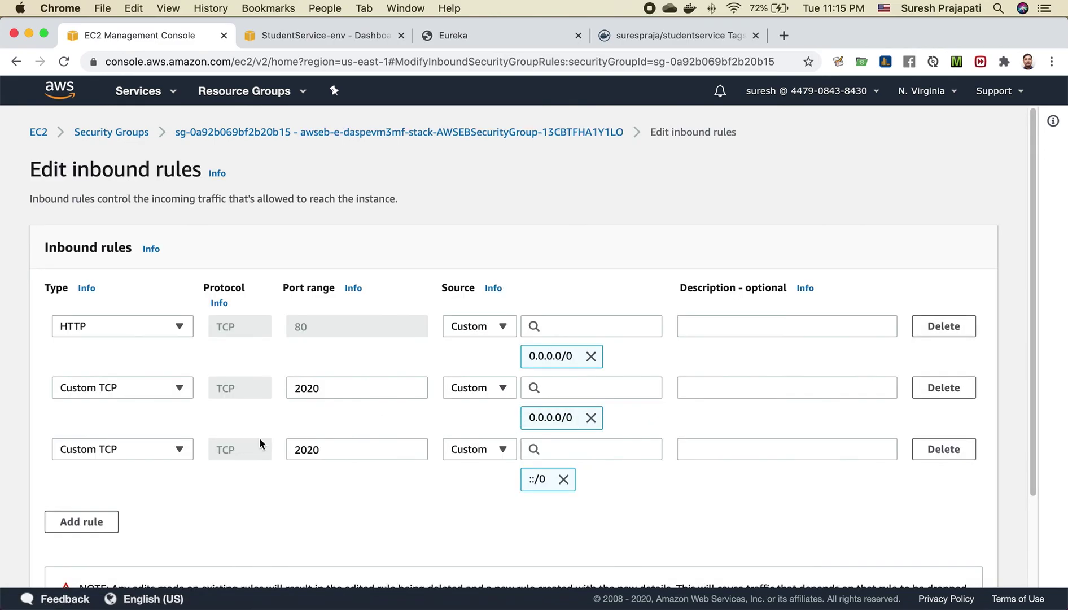
{"action": "left_click_drag", "start_coordinate": [341, 394], "coordinate": [250, 388]}
{"action": "left_click_drag", "start_coordinate": [334, 448], "coordinate": [194, 447]}
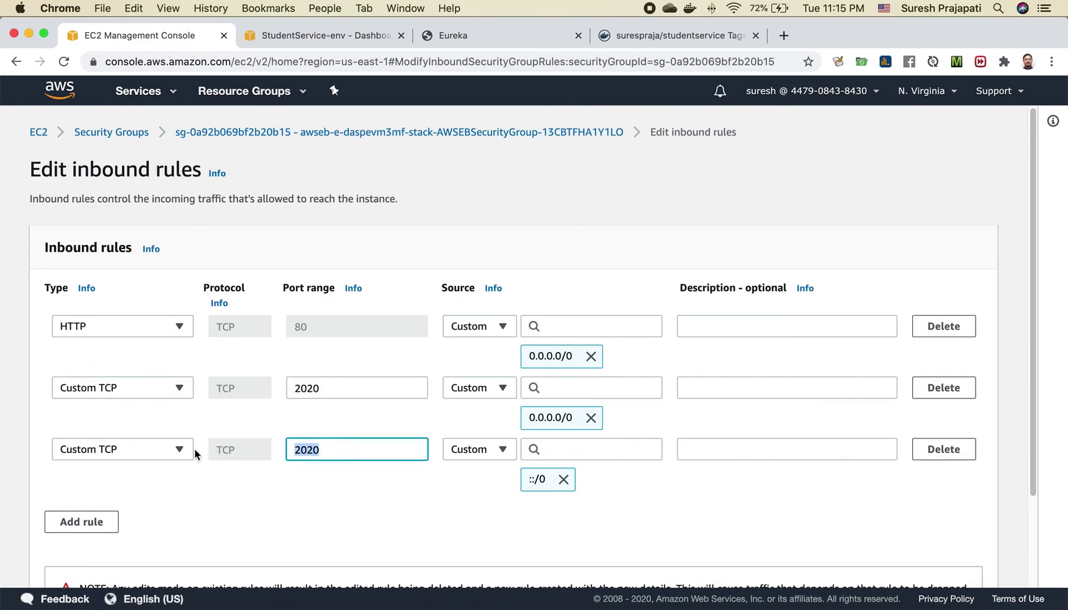
{"action": "left_click", "coordinate": [35, 134]}
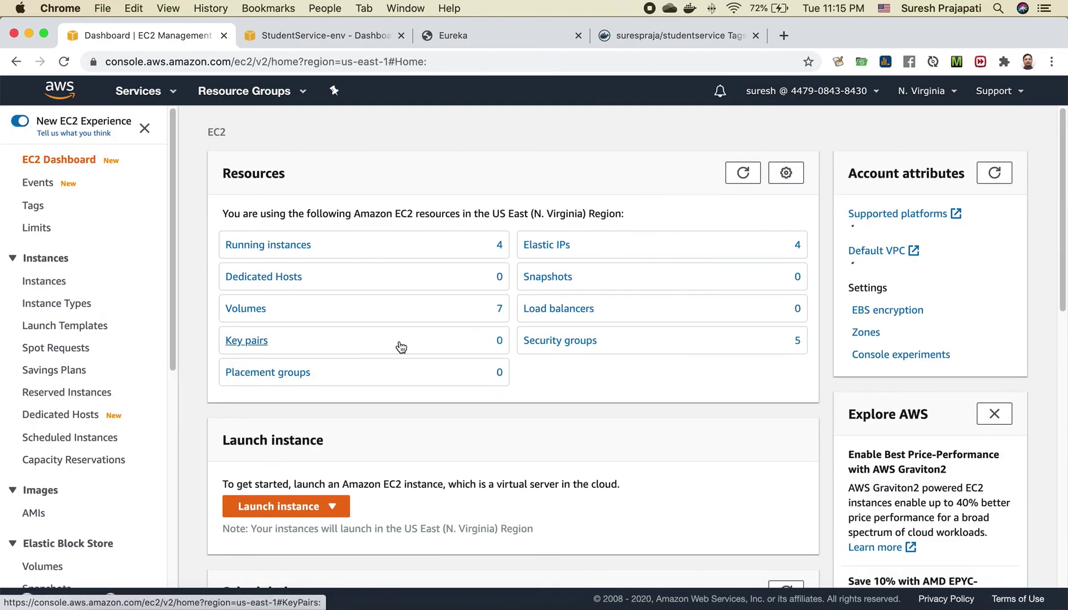
Open the Securedapi-env environment from the Elastic Beanstalk environments list.
{"action": "left_click", "coordinate": [313, 37]}
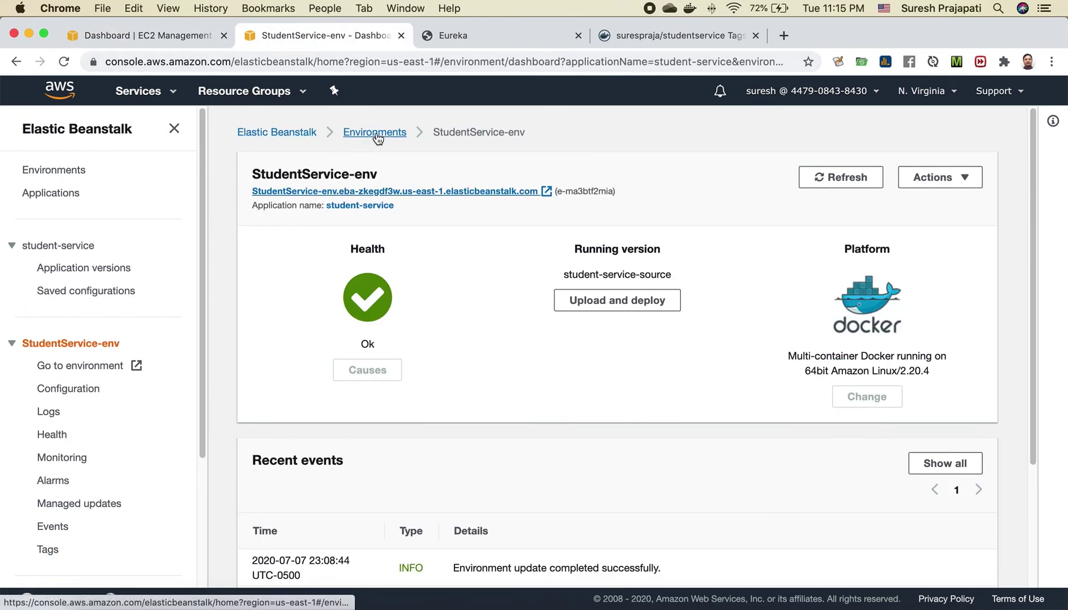
{"action": "left_click", "coordinate": [53, 175]}
{"action": "scroll", "coordinate": [347, 372], "scroll_direction": "down", "scroll_amount": 5}
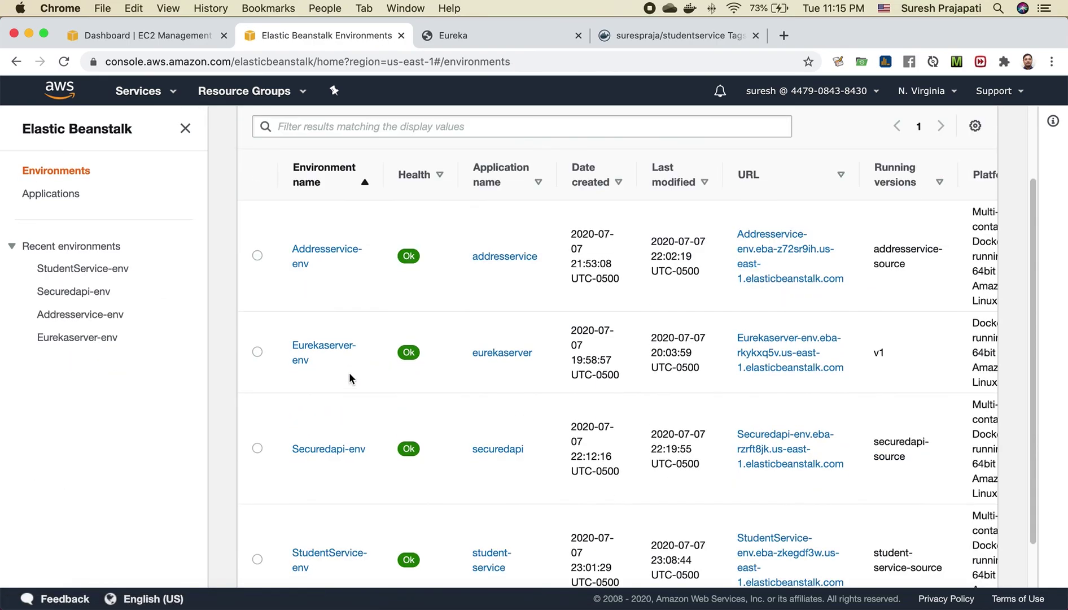
{"action": "left_click", "coordinate": [338, 395]}
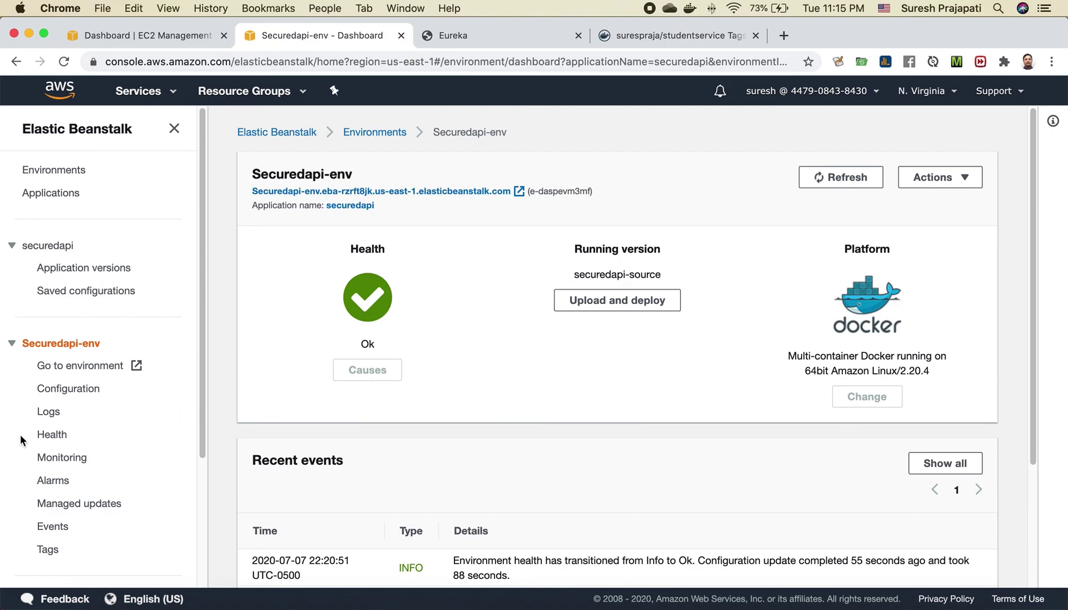
Check the DEFAULT_ZONE environment property in Securedapi-env's software configuration and leave it without applying changes.
{"action": "left_click", "coordinate": [73, 391]}
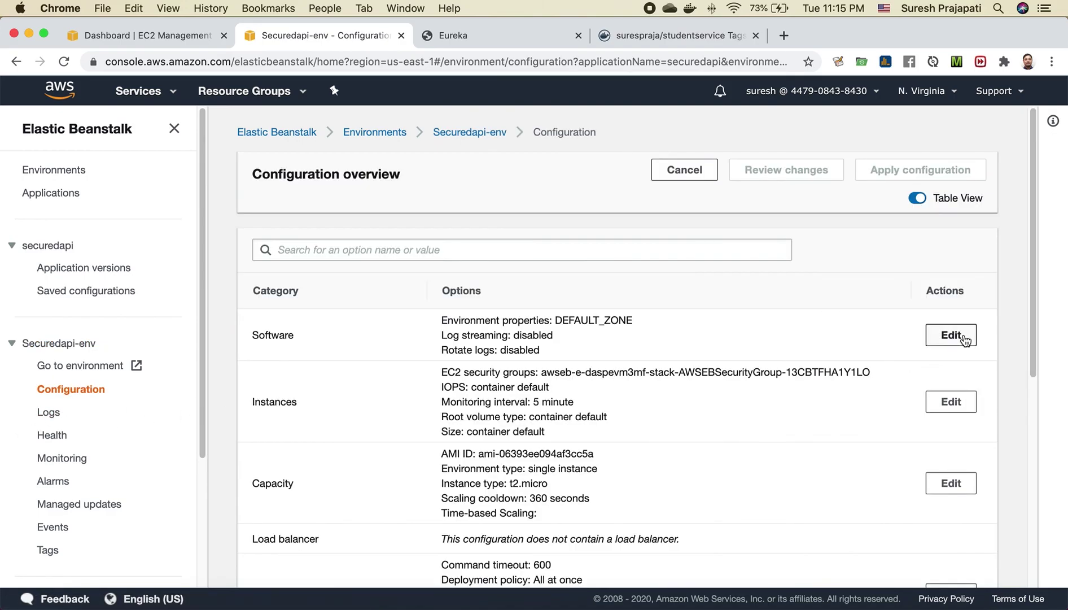
{"action": "left_click", "coordinate": [953, 334]}
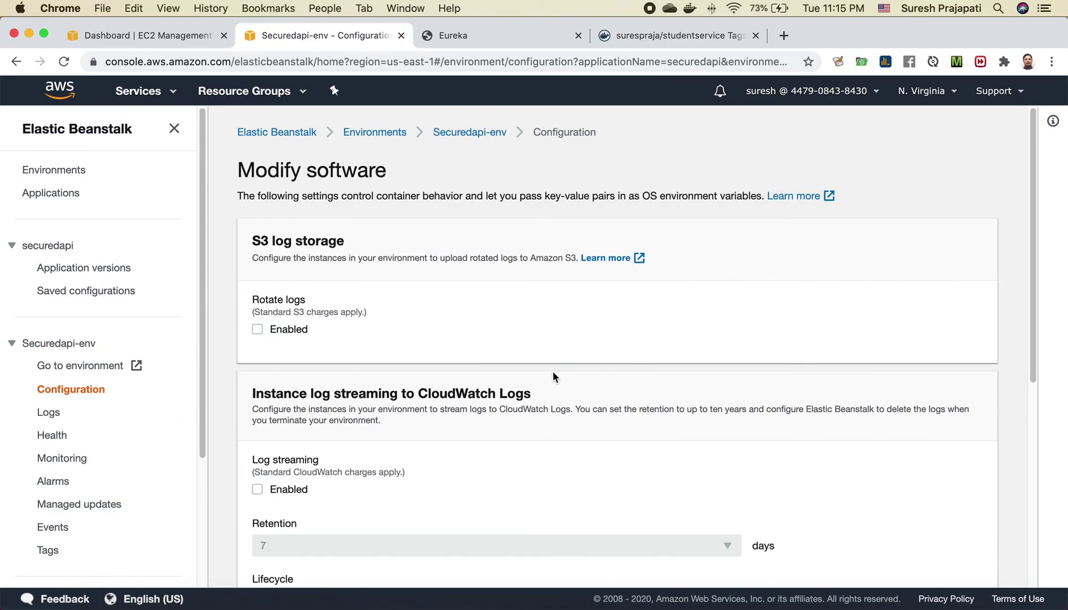
{"action": "scroll", "coordinate": [568, 357], "scroll_direction": "down", "scroll_amount": 6}
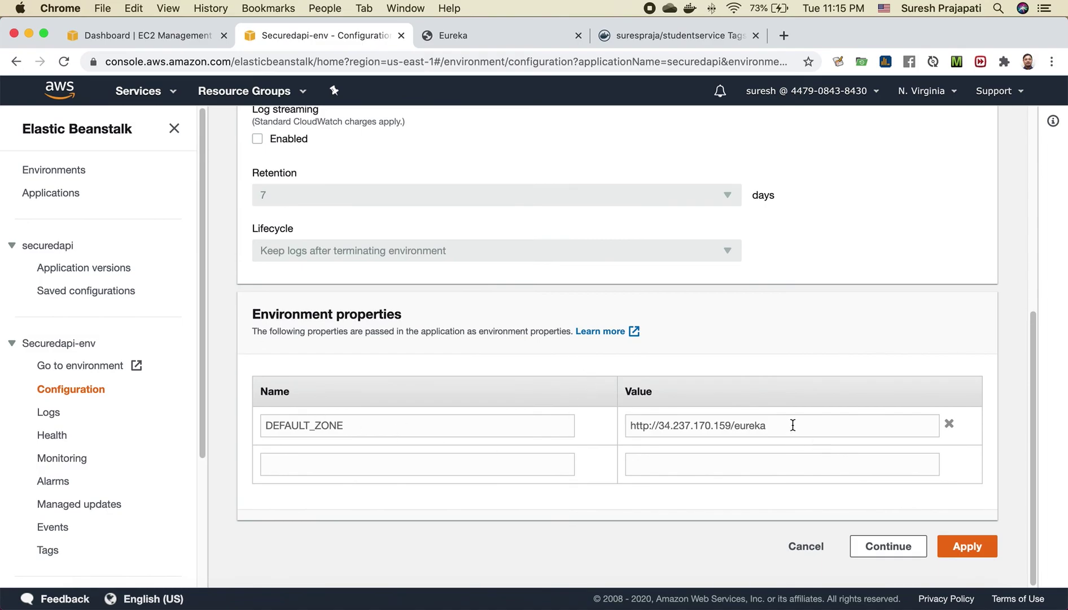
{"action": "left_click_drag", "start_coordinate": [793, 424], "coordinate": [548, 424]}
{"action": "left_click", "coordinate": [805, 545]}
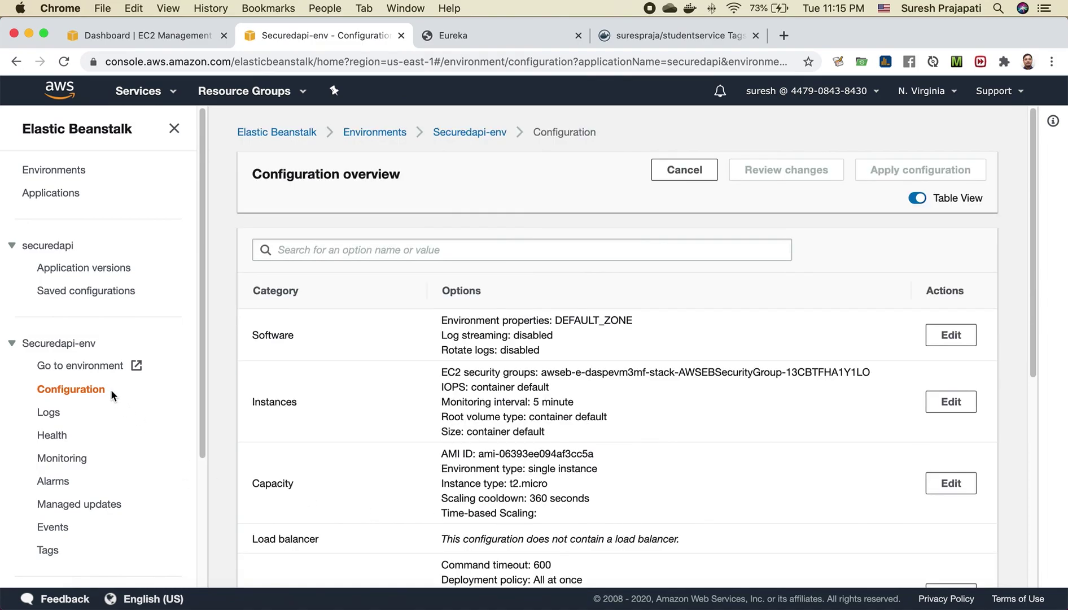
Request the last 100 lines of logs for Securedapi-env.
{"action": "left_click", "coordinate": [48, 413]}
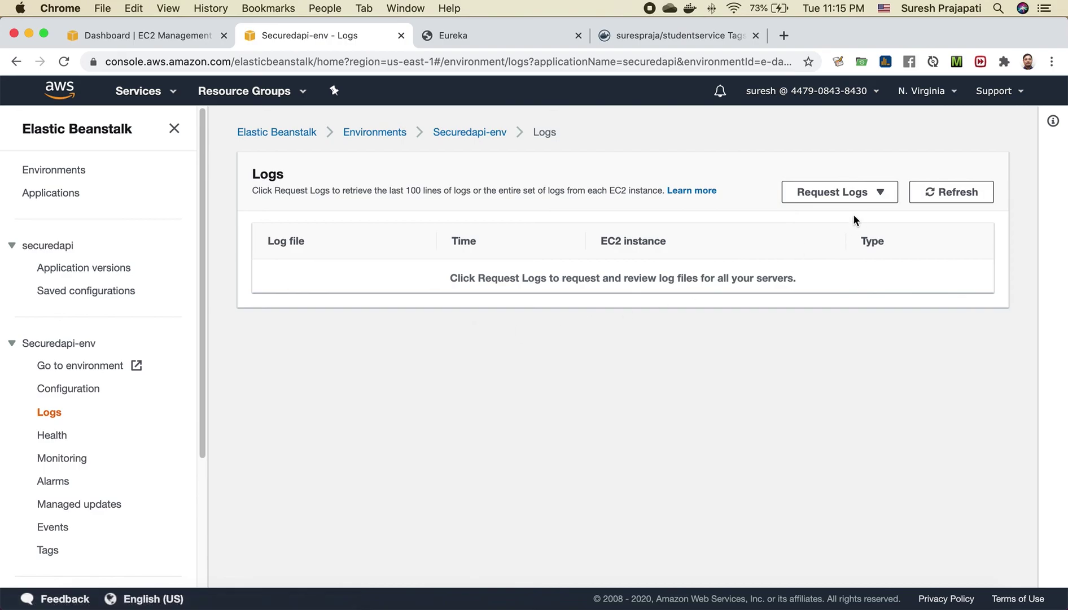
{"action": "left_click", "coordinate": [850, 199]}
{"action": "left_click", "coordinate": [827, 218]}
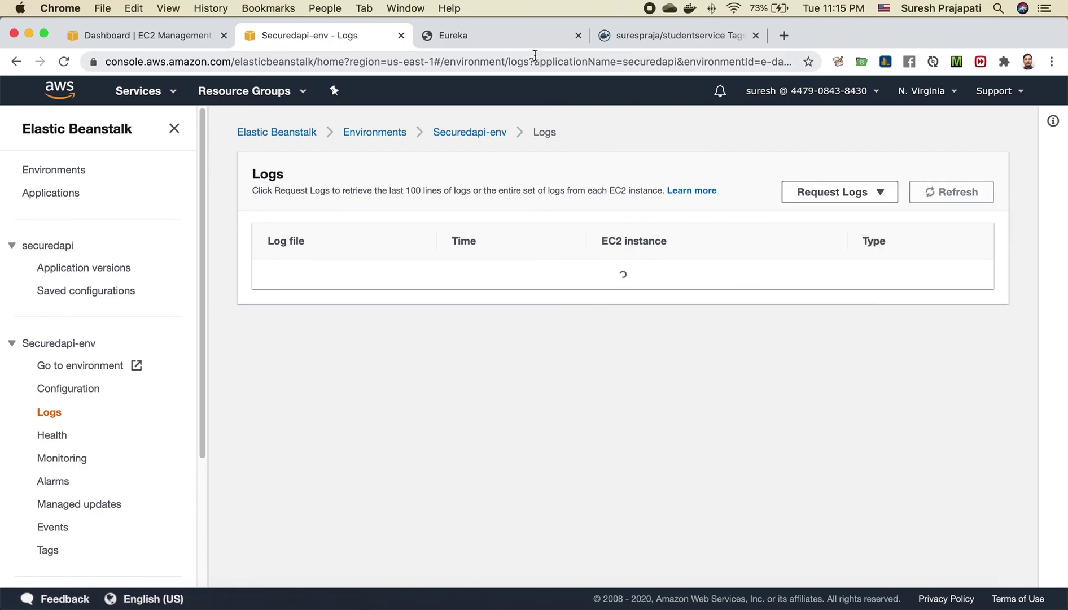
Reload the Eureka dashboard and highlight the instances currently registered with it.
{"action": "left_click", "coordinate": [500, 39]}
{"action": "left_click", "coordinate": [64, 61]}
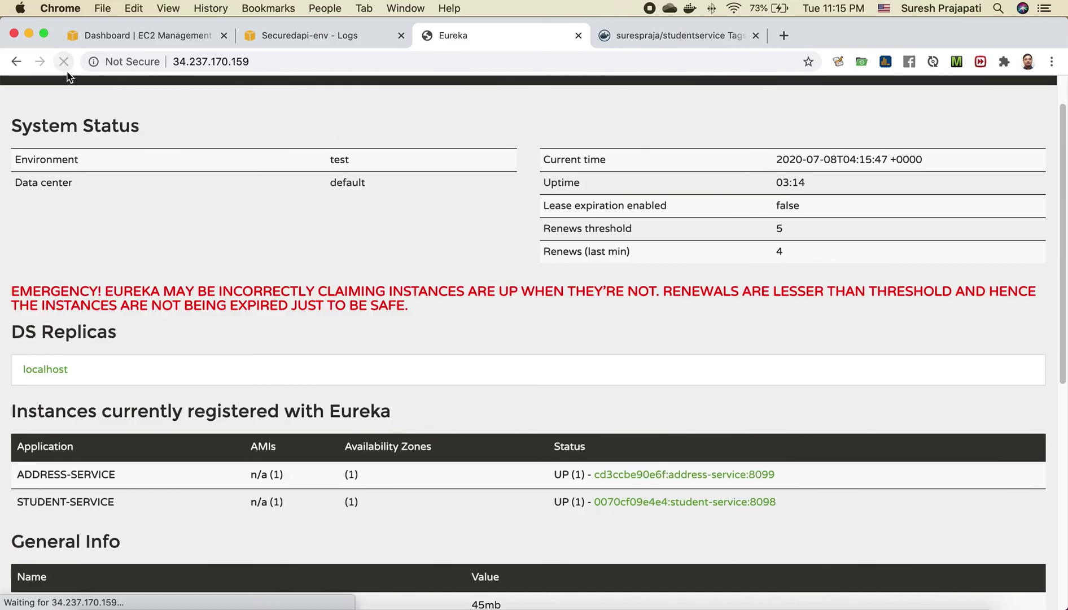
{"action": "scroll", "coordinate": [245, 329], "scroll_direction": "down", "scroll_amount": 5}
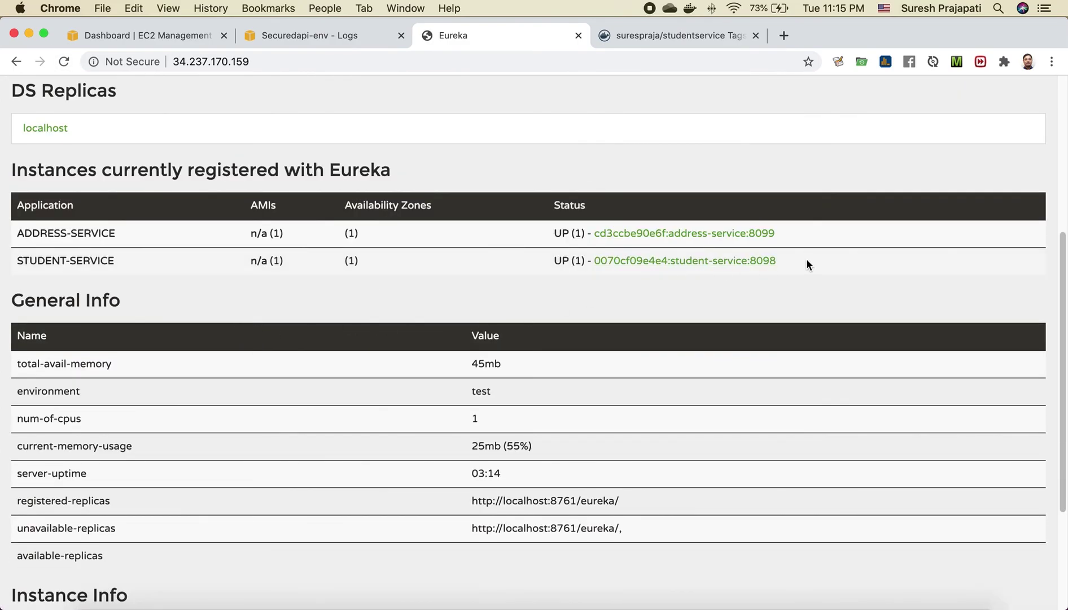
{"action": "left_click_drag", "start_coordinate": [807, 264], "coordinate": [5, 198]}
{"action": "left_click", "coordinate": [415, 299]}
Open the retrieved Securedapi-env log file, read through its service, ECS, MySQL and deployment entries to the end, and return to the environment's logs page.
{"action": "left_click", "coordinate": [336, 36]}
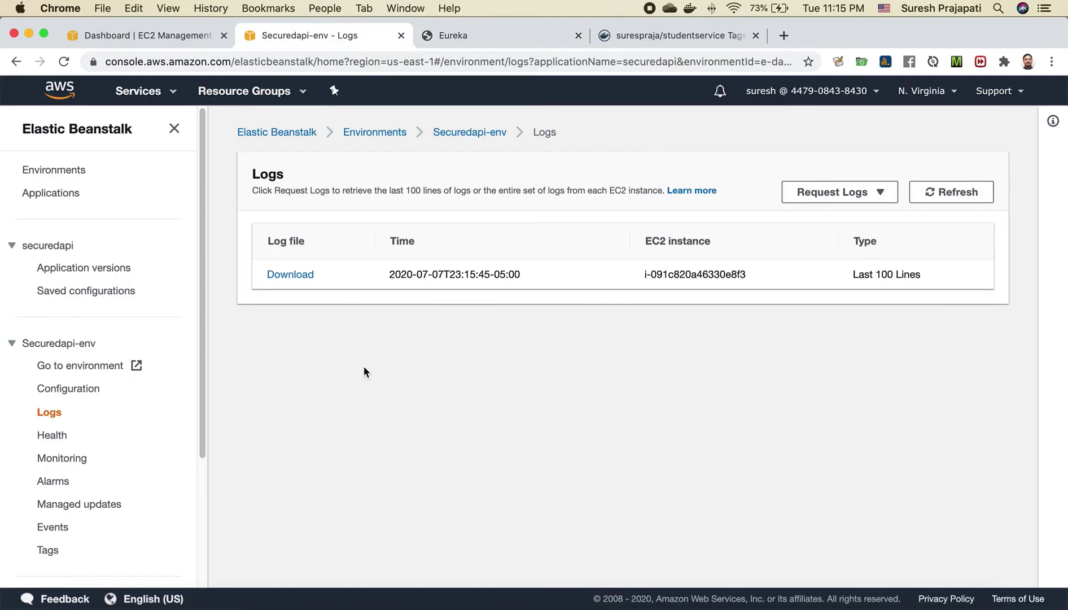
{"action": "left_click", "coordinate": [293, 276]}
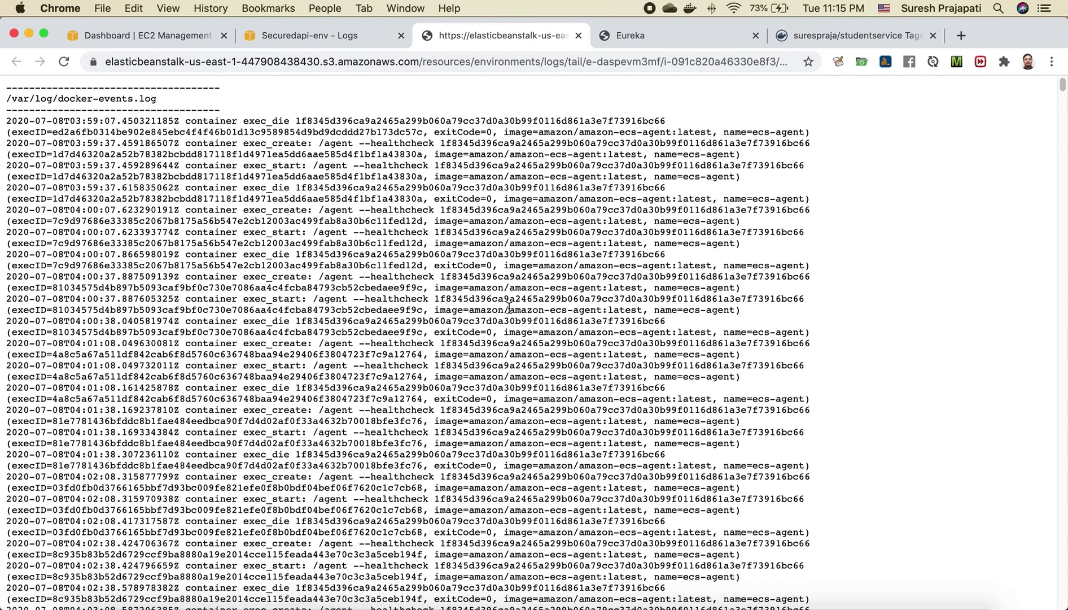
{"action": "scroll", "coordinate": [260, 310], "scroll_direction": "down", "scroll_amount": 20}
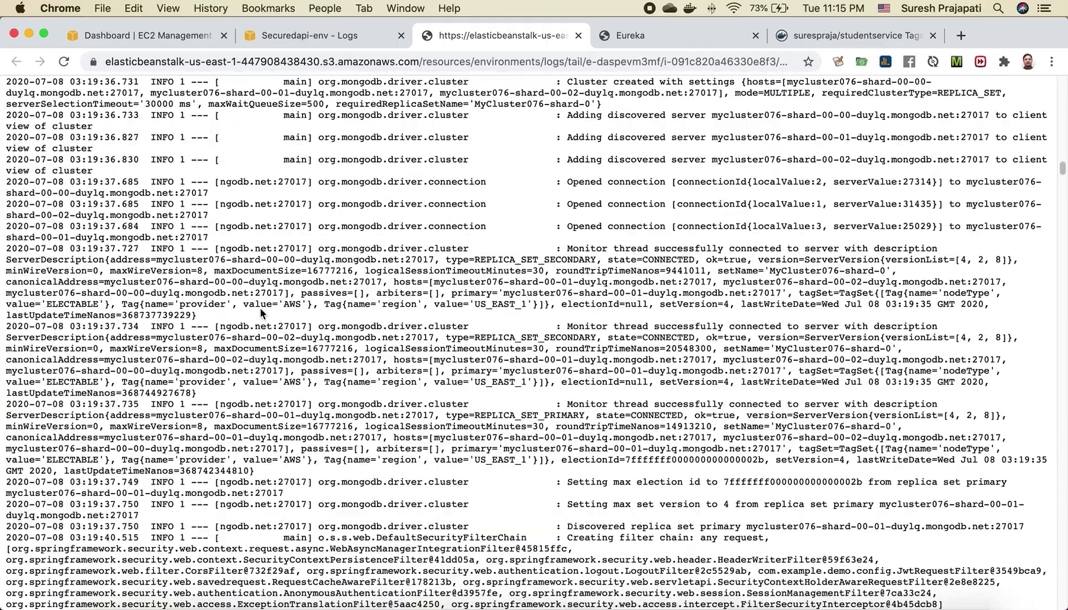
{"action": "scroll", "coordinate": [259, 307], "scroll_direction": "down", "scroll_amount": 10}
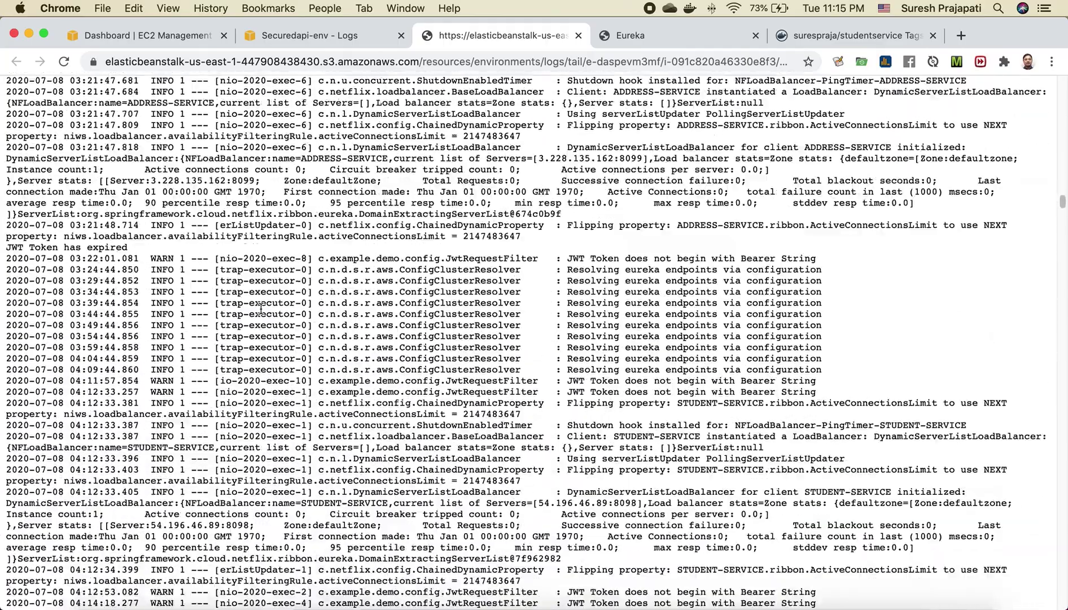
{"action": "scroll", "coordinate": [260, 309], "scroll_direction": "down", "scroll_amount": 5}
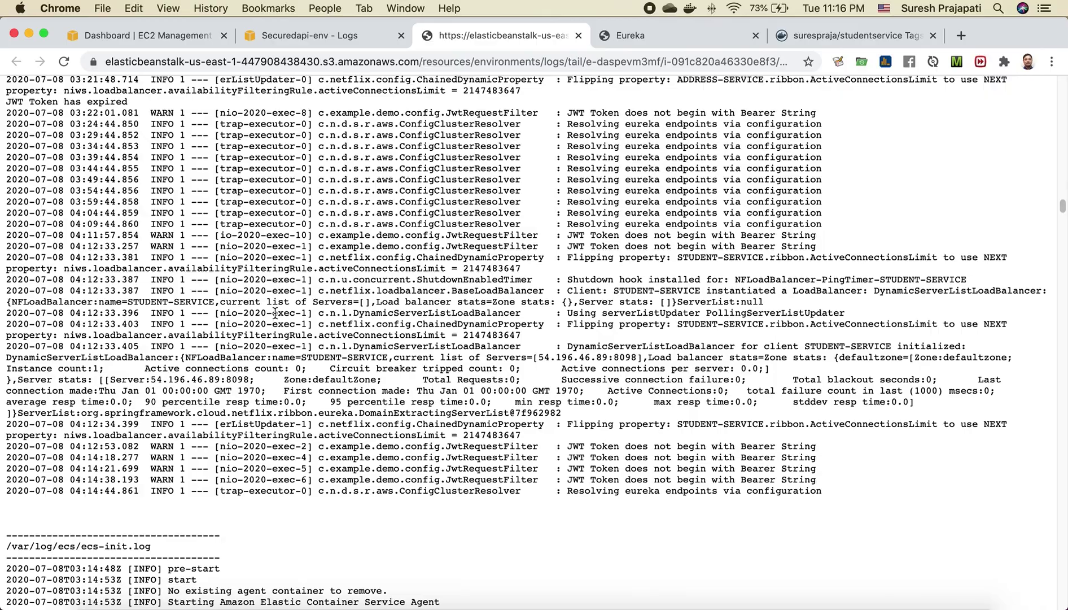
{"action": "scroll", "coordinate": [275, 314], "scroll_direction": "down", "scroll_amount": 20}
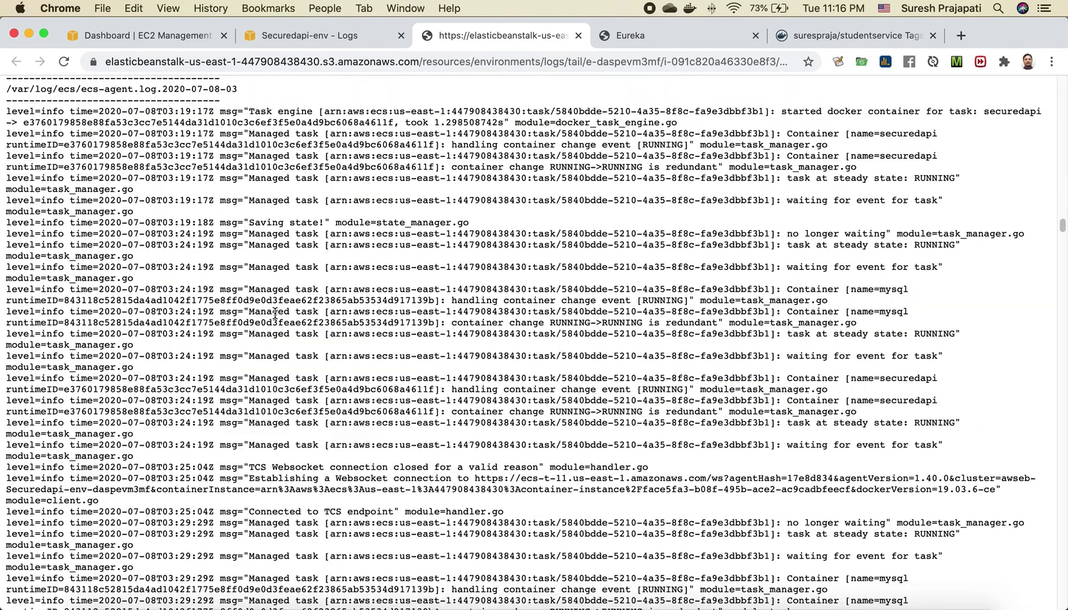
{"action": "scroll", "coordinate": [275, 313], "scroll_direction": "down", "scroll_amount": 20}
{"action": "scroll", "coordinate": [276, 312], "scroll_direction": "down", "scroll_amount": 20}
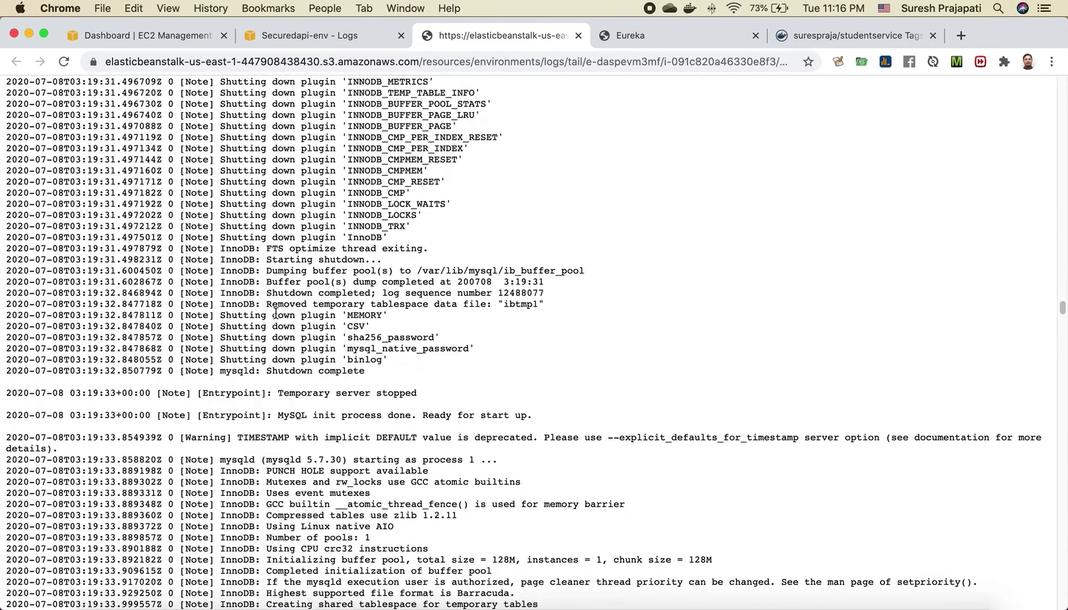
{"action": "scroll", "coordinate": [276, 313], "scroll_direction": "down", "scroll_amount": 5}
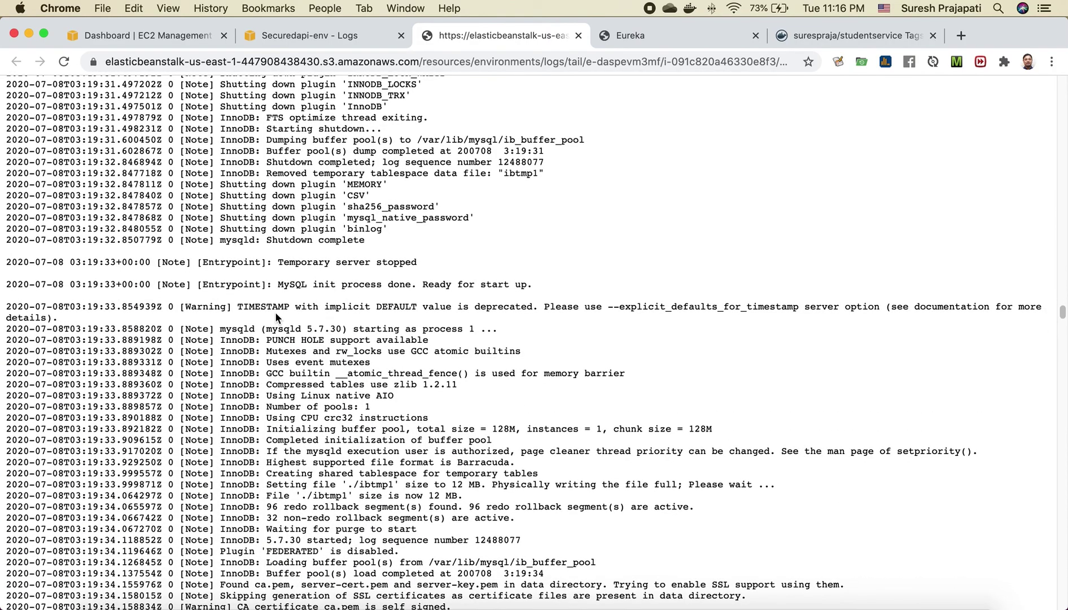
{"action": "scroll", "coordinate": [274, 311], "scroll_direction": "down", "scroll_amount": 18}
{"action": "scroll", "coordinate": [275, 313], "scroll_direction": "down", "scroll_amount": 20}
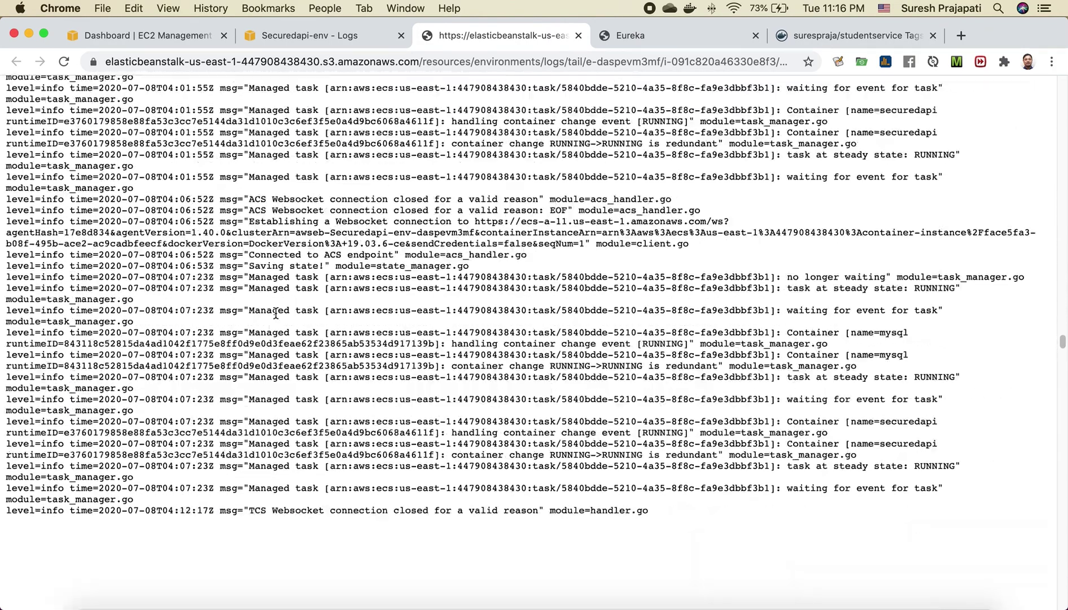
{"action": "scroll", "coordinate": [276, 317], "scroll_direction": "down", "scroll_amount": 20}
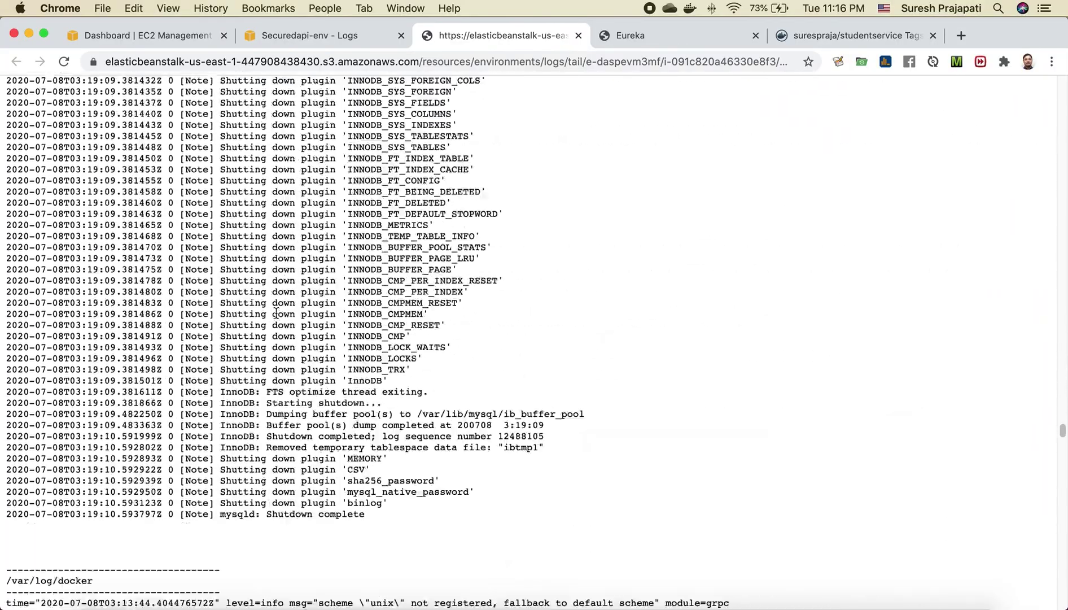
{"action": "scroll", "coordinate": [281, 317], "scroll_direction": "down", "scroll_amount": 20}
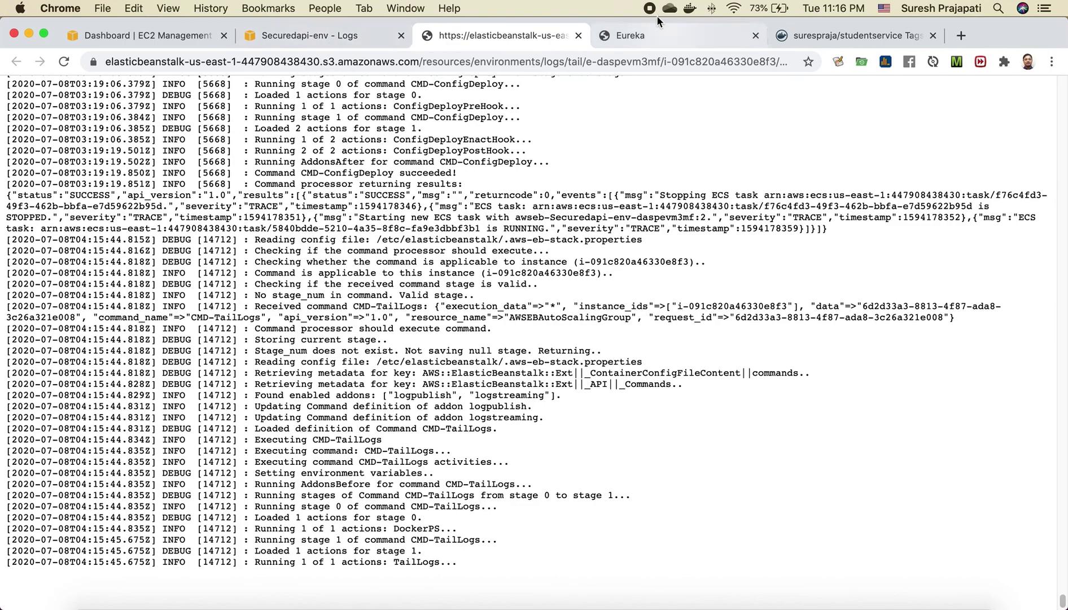
{"action": "left_click", "coordinate": [320, 39]}
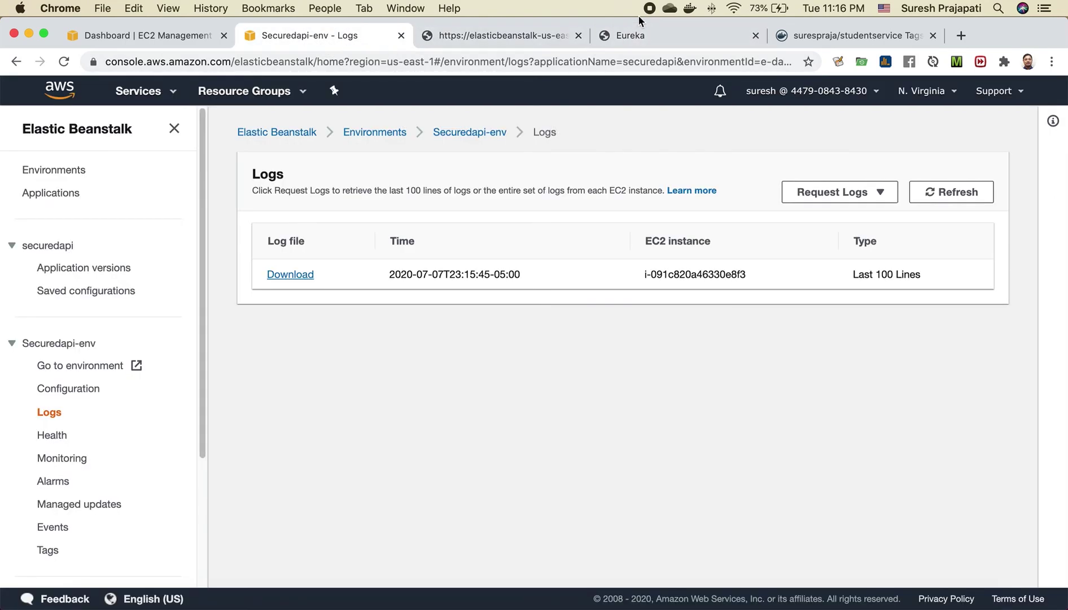